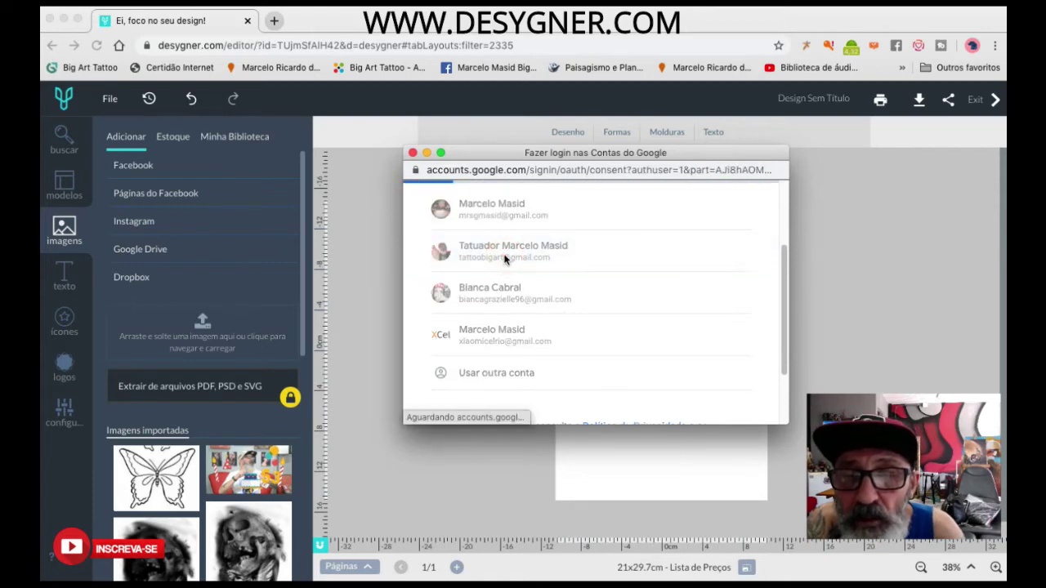
Allow Desygner access to the Google account on the consent page.
scroll(549, 342, "down", 3)
scroll(548, 342, "down", 3)
left_click(715, 344)
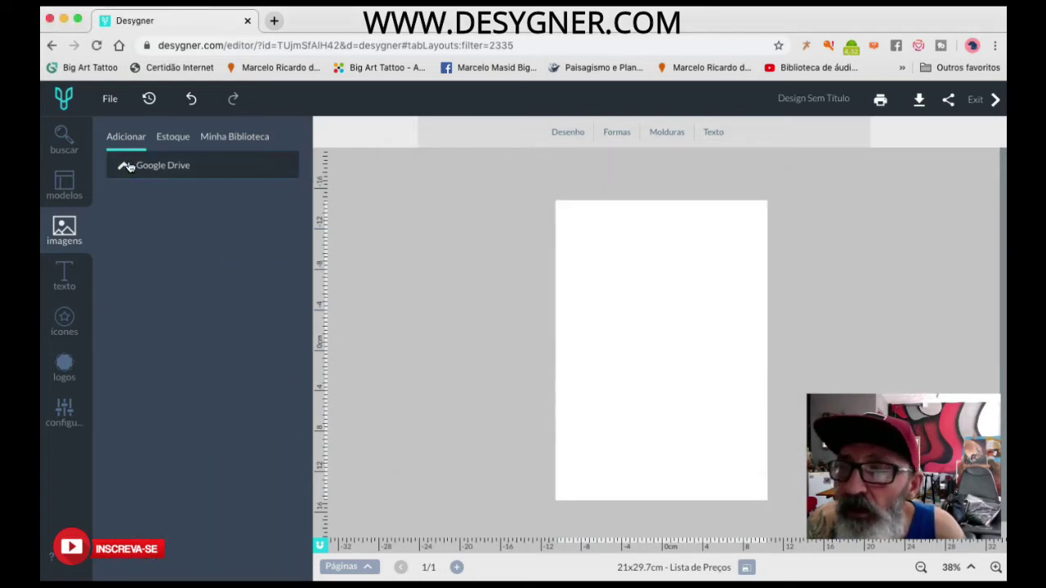
Connect Dropbox as an image source and authorize Desygner's access to it.
left_click(128, 168)
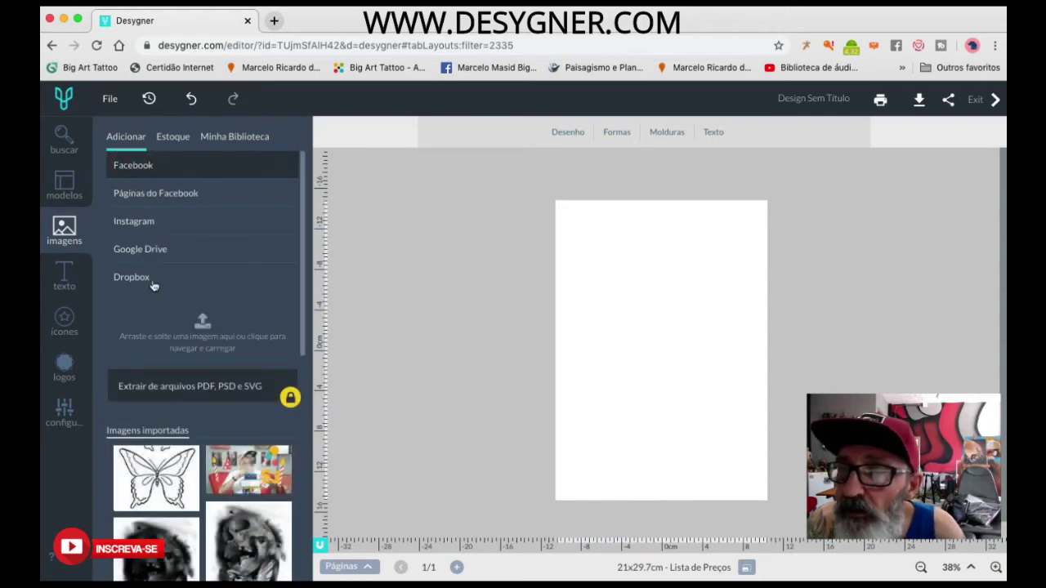
left_click(135, 278)
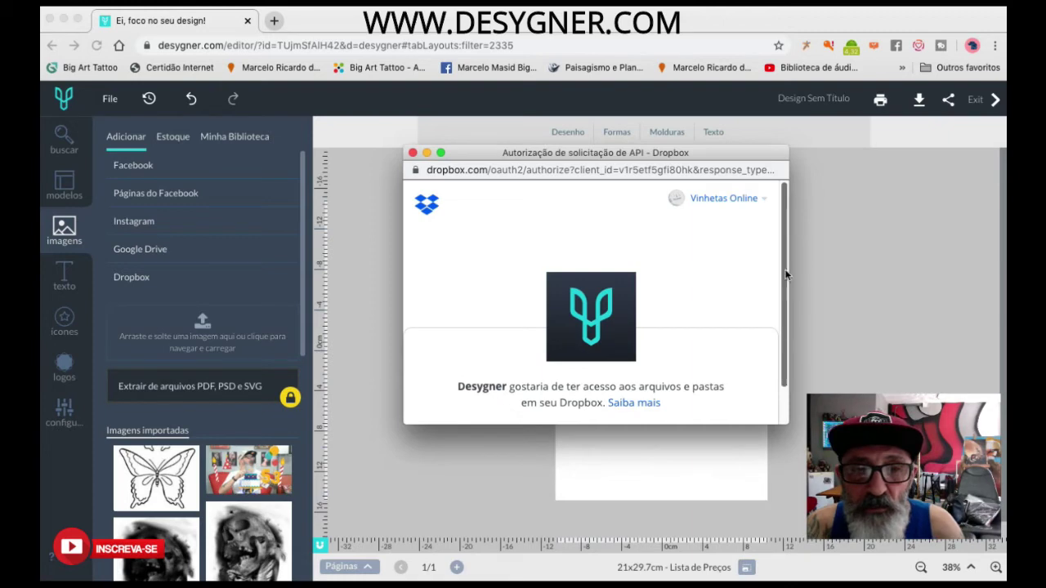
scroll(780, 311, "down", 2)
left_click(618, 399)
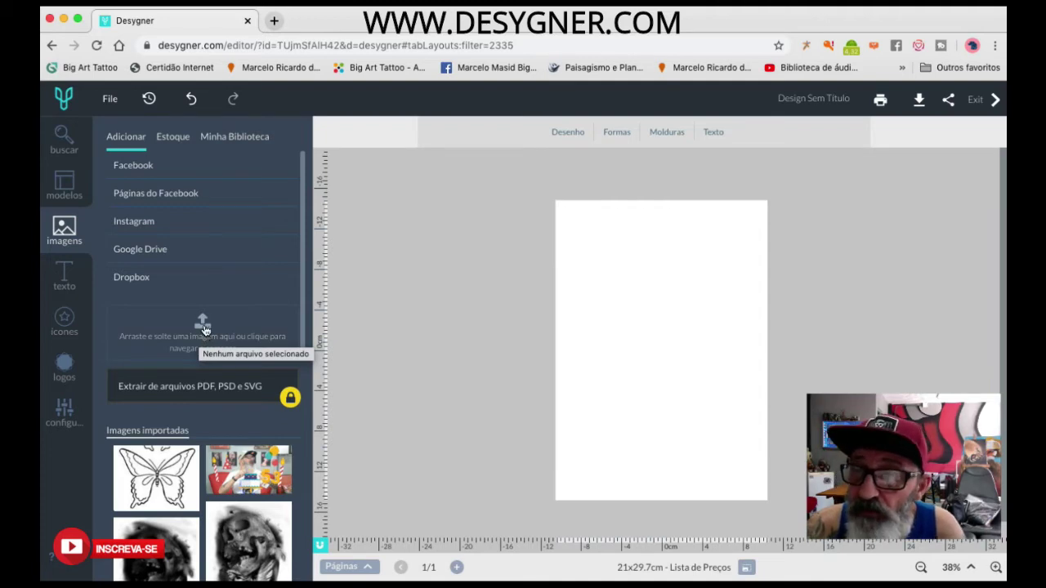
Upload 32dd174e65c985b20a1cd33911b9bcae.jpg, the old man portrait, from the Imagens folder.
left_click(205, 327)
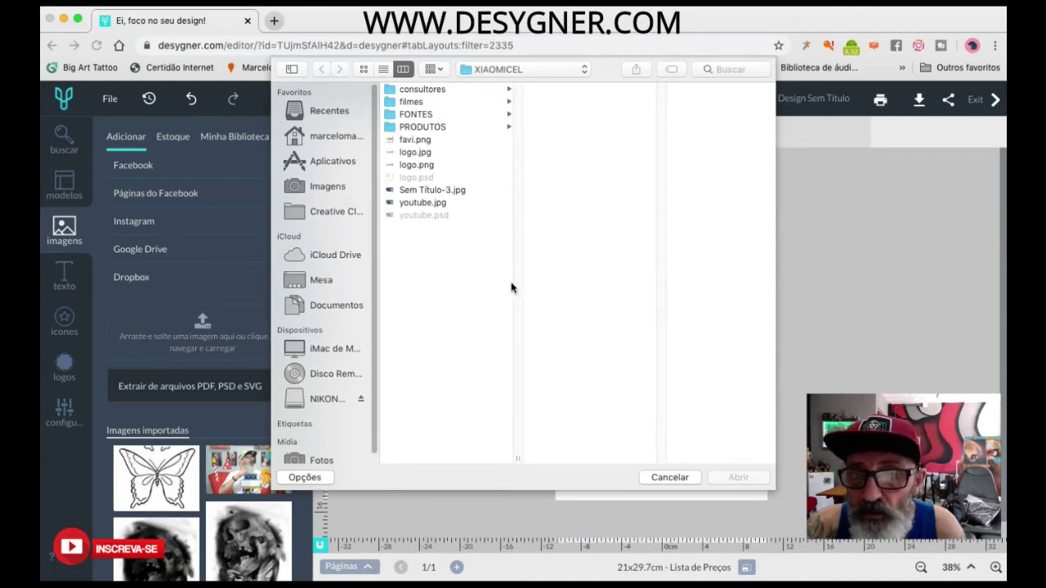
left_click(316, 189)
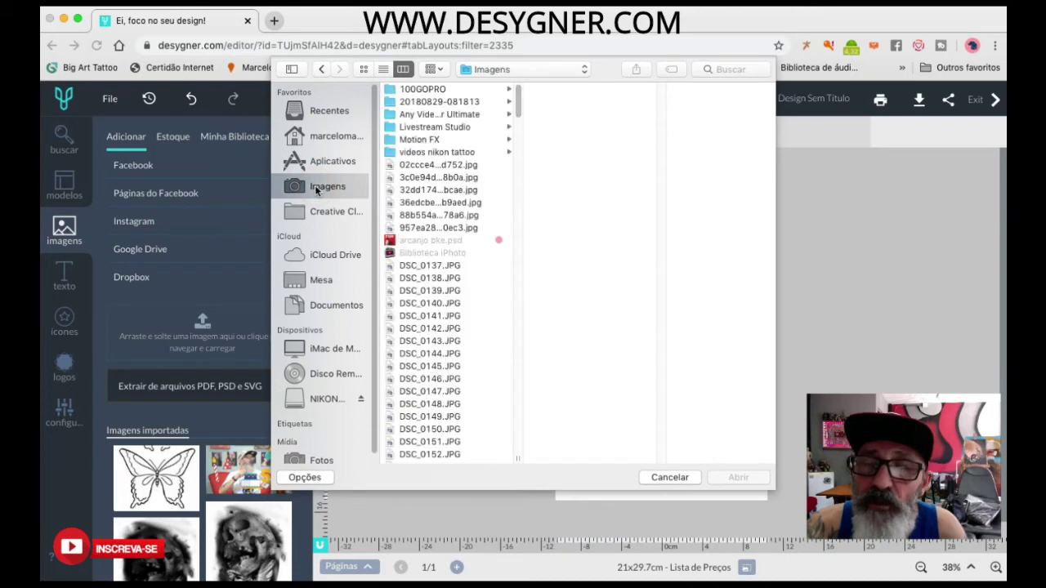
left_click(447, 266)
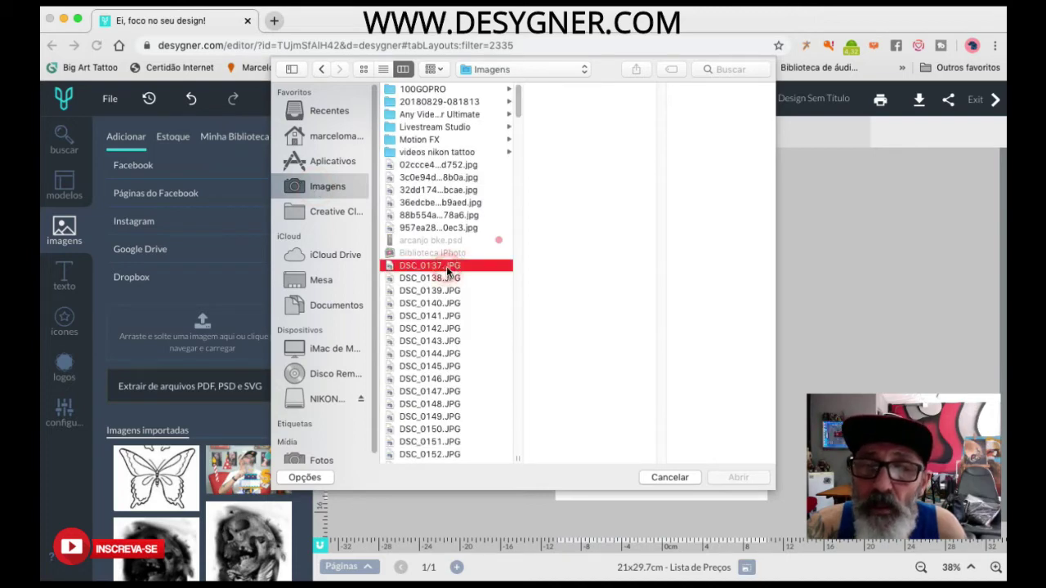
left_click(441, 190)
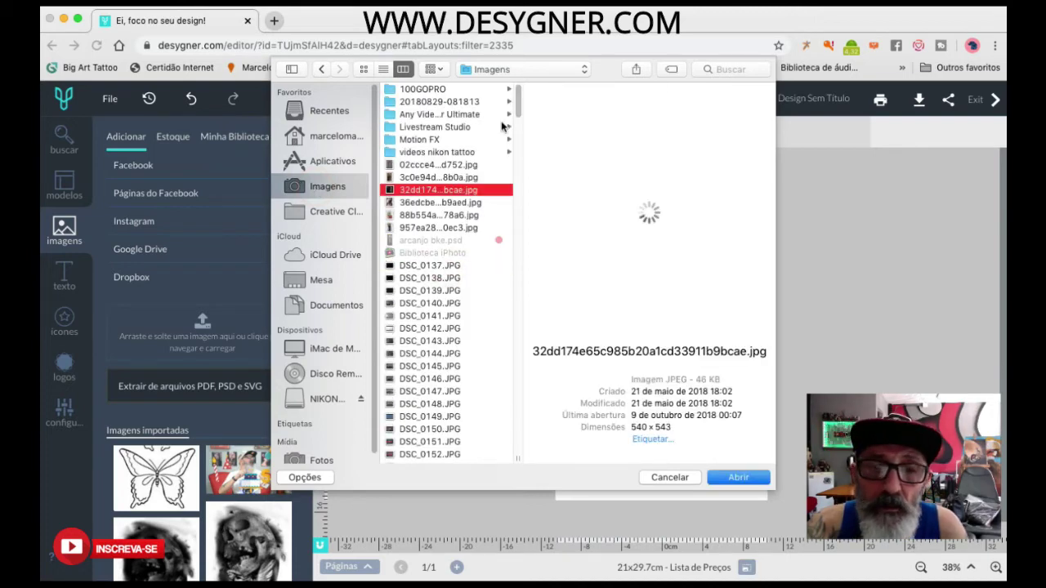
left_click(521, 72)
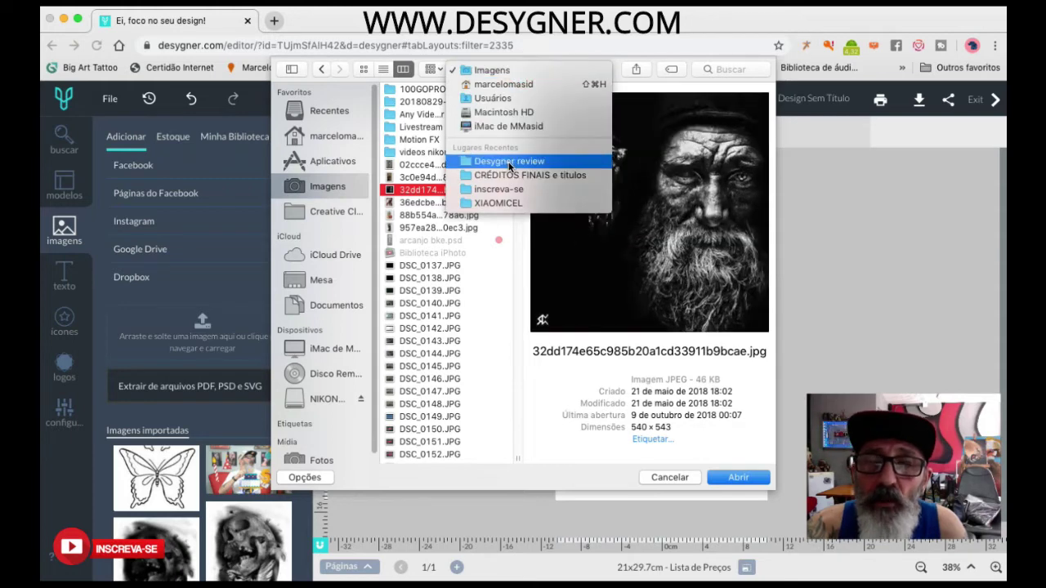
left_click(411, 196)
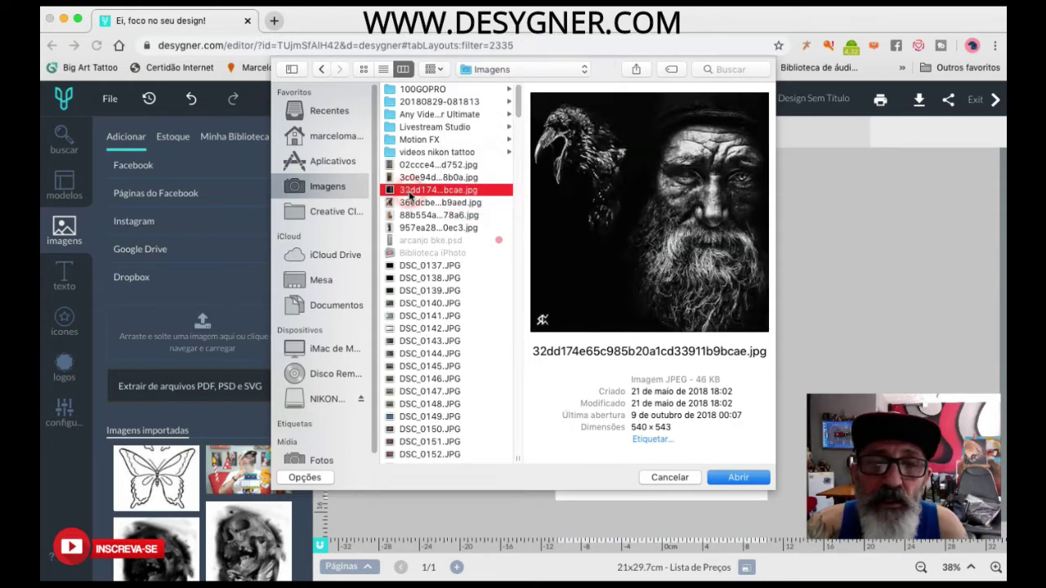
left_click(736, 479)
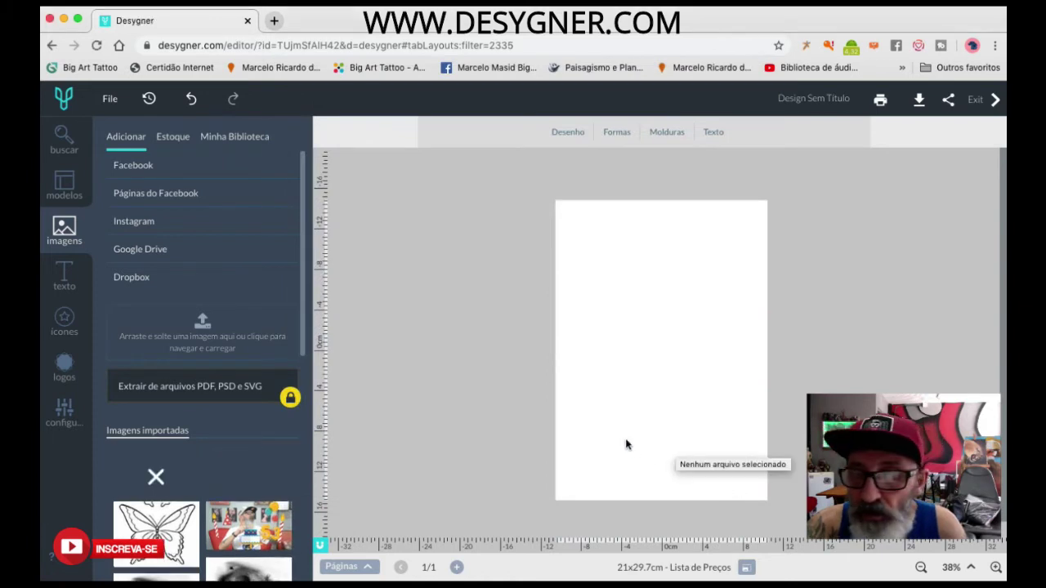
Add the uploaded bearded portrait to the page and select it.
mouse_move(149, 479)
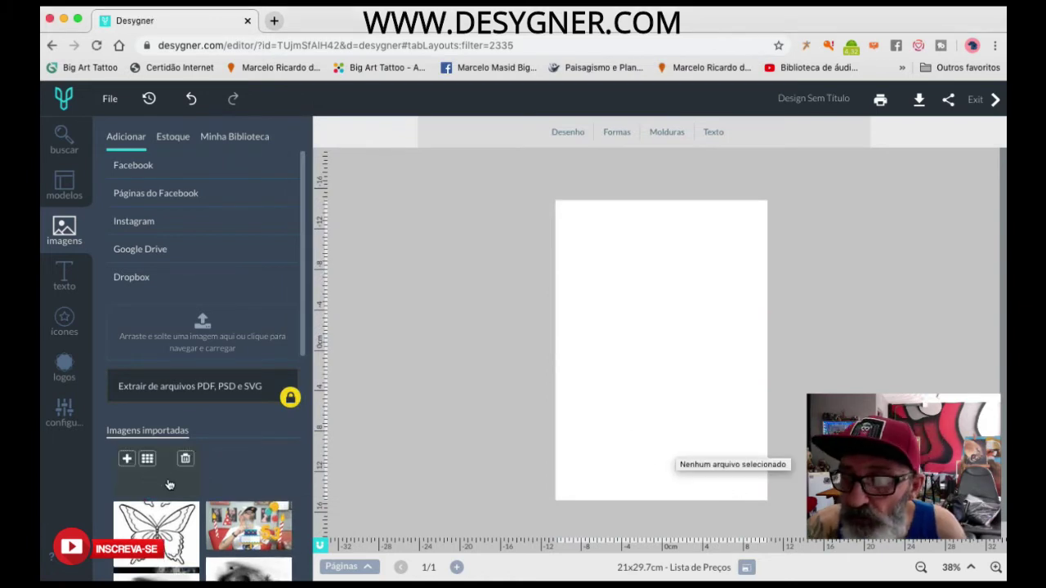
scroll(155, 482, "down", 2)
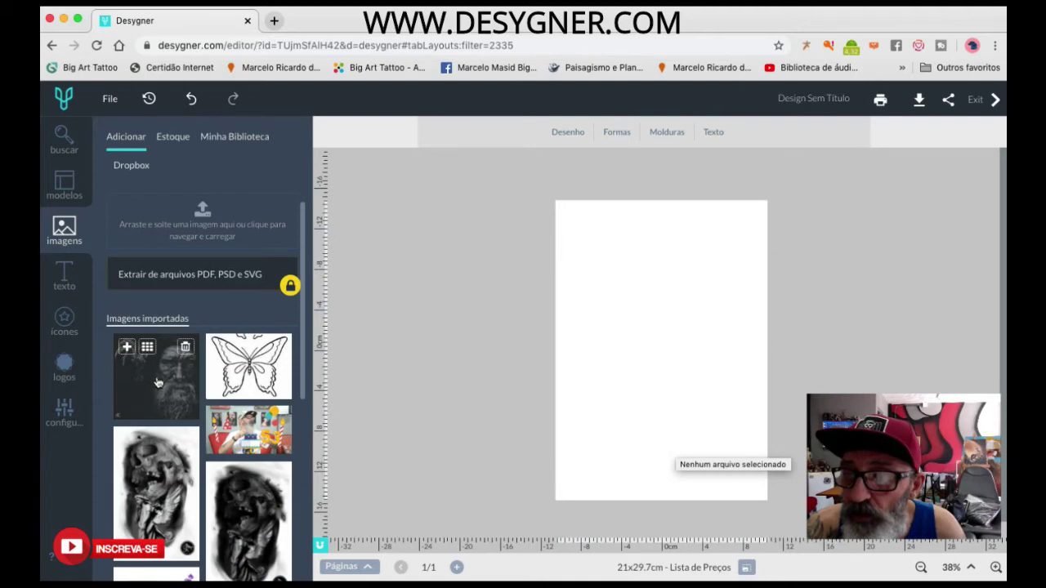
left_click(158, 382)
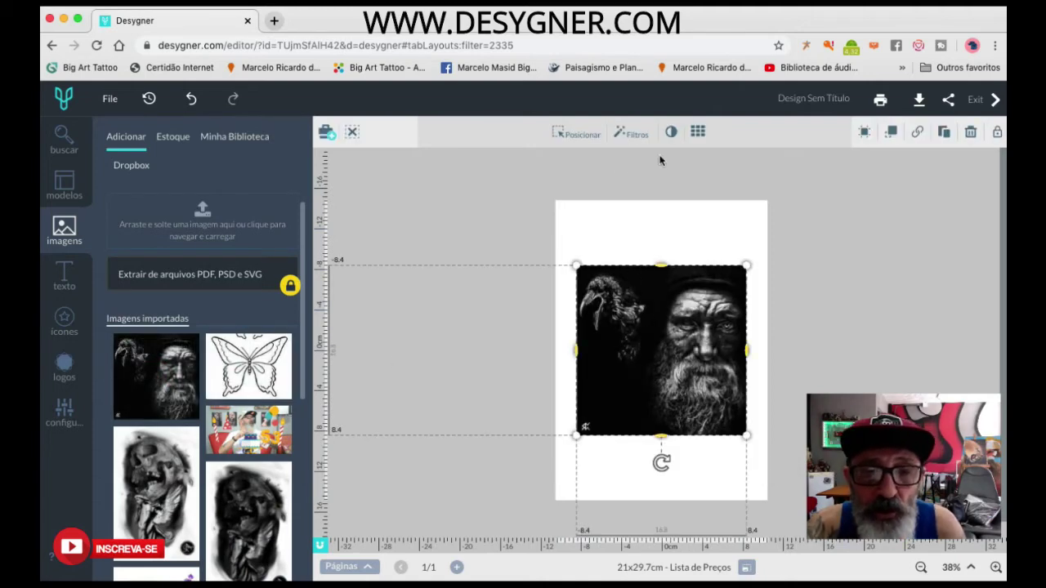
mouse_move(658, 366)
left_mouse_down()
mouse_move(669, 319)
mouse_move(658, 305)
mouse_move(658, 383)
left_mouse_up()
key("super+z")
key("super+z")
key("super+z")
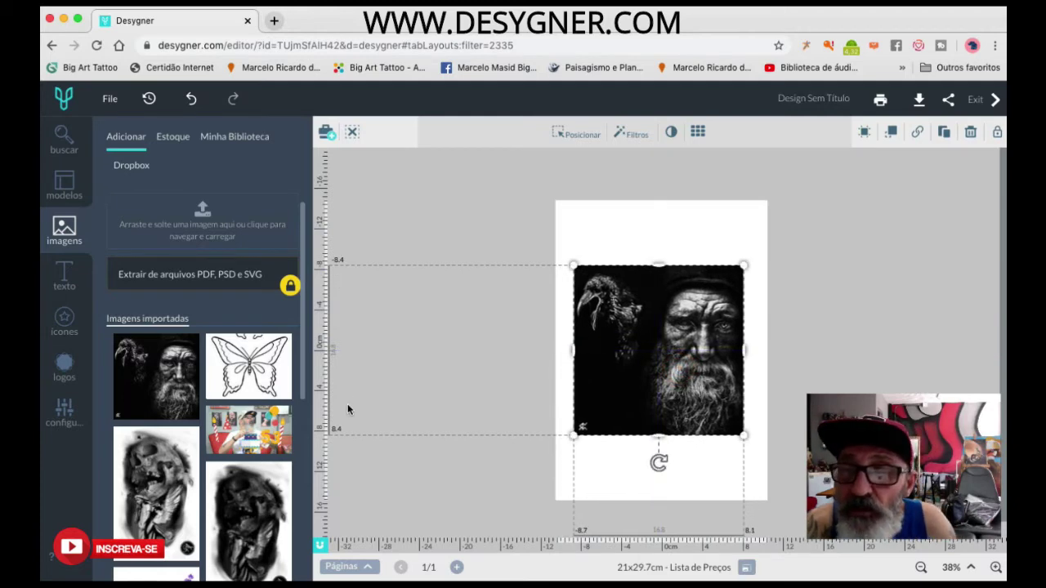
left_click(327, 345)
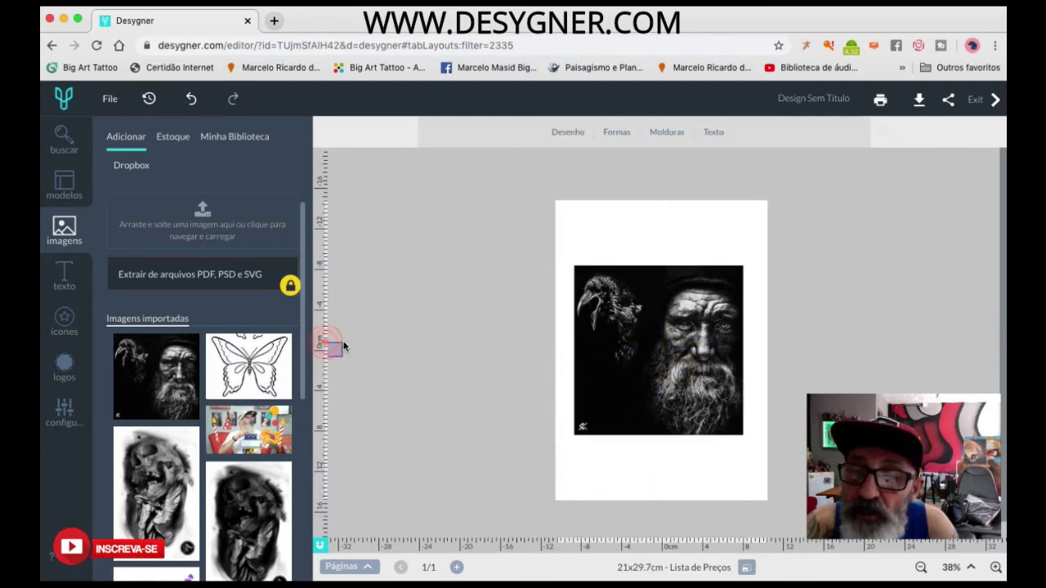
left_click(643, 348)
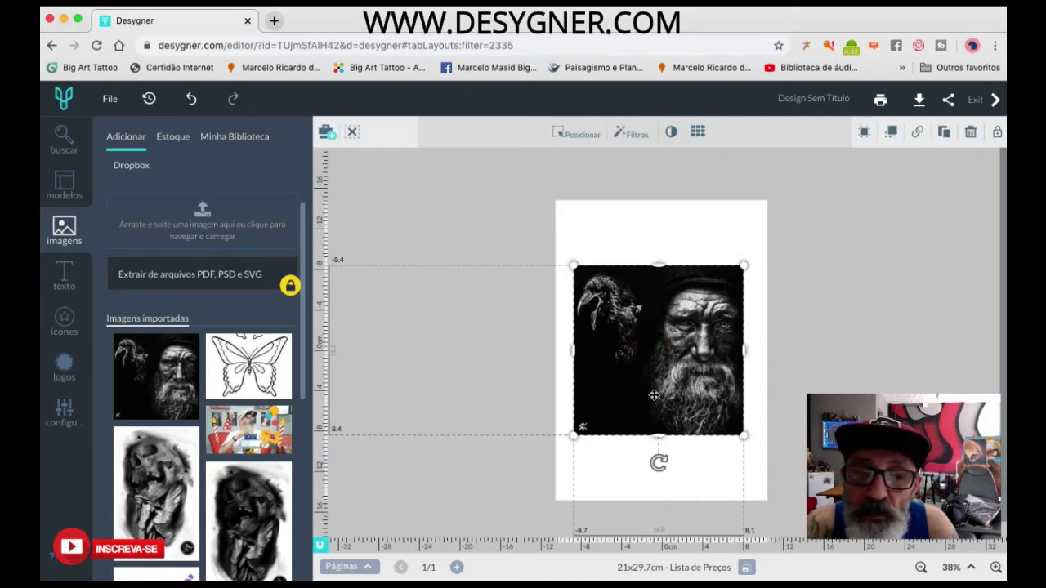
Resize the portrait to a square about 15.3 cm wide, placed high and slightly right.
left_click_drag(574, 435, 627, 442)
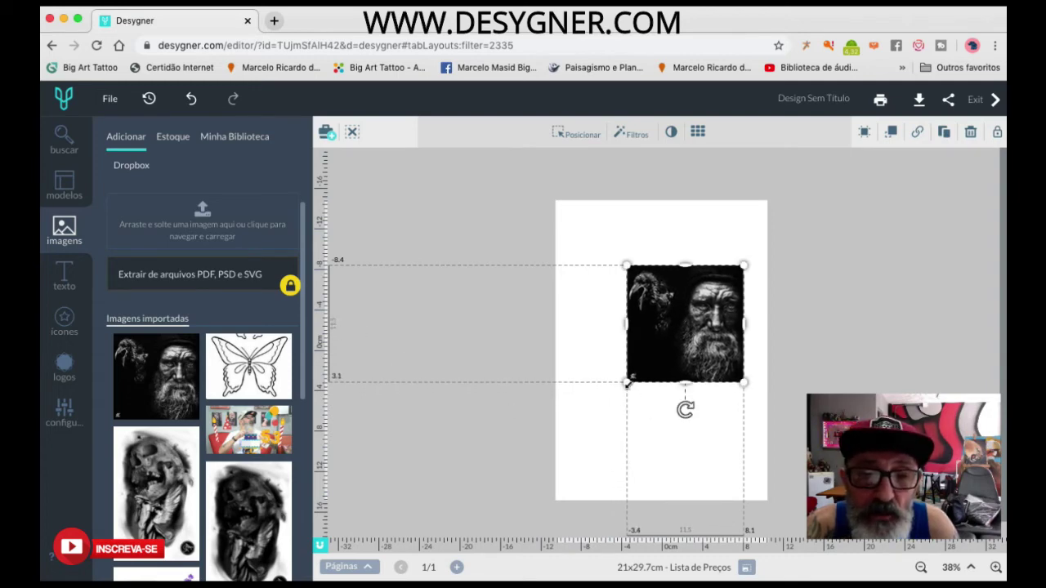
left_click_drag(626, 383, 587, 431)
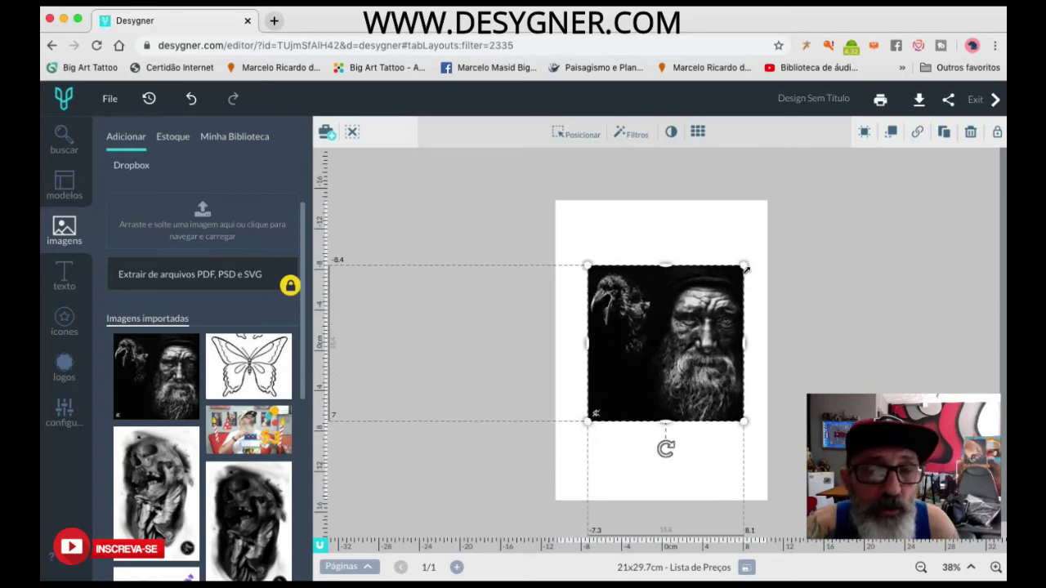
left_click_drag(746, 266, 777, 231)
mouse_move(721, 282)
left_mouse_down()
mouse_move(689, 282)
mouse_move(701, 282)
left_mouse_up()
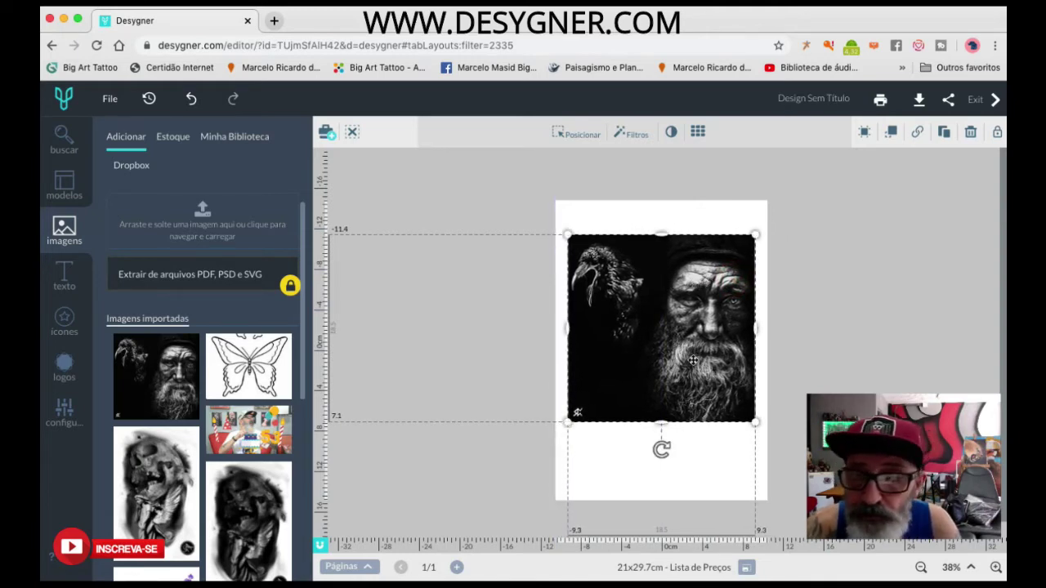
left_click_drag(758, 233, 774, 215)
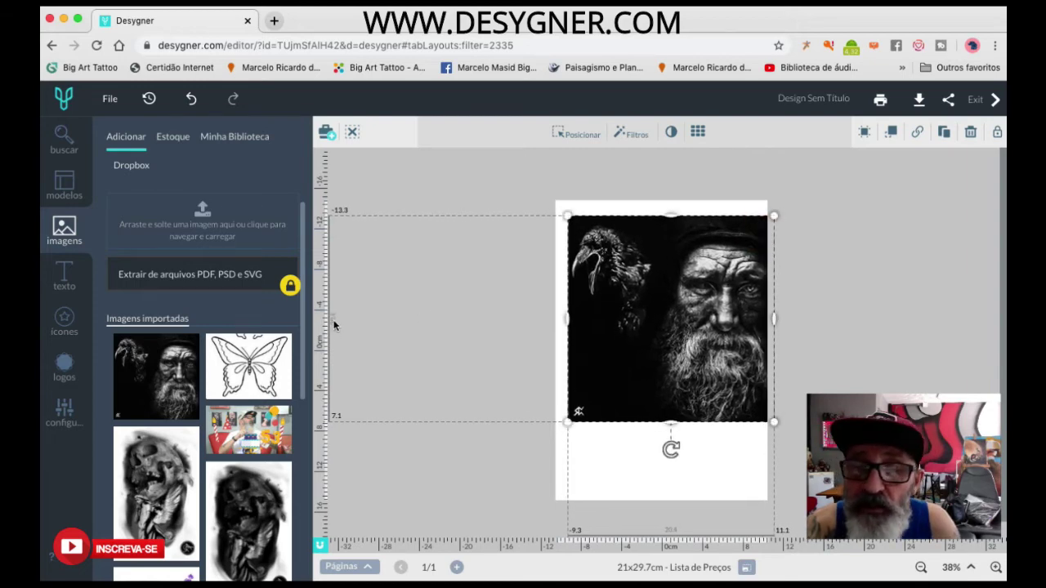
mouse_move(620, 353)
left_mouse_down()
mouse_move(626, 381)
mouse_move(609, 362)
mouse_move(613, 338)
left_mouse_up()
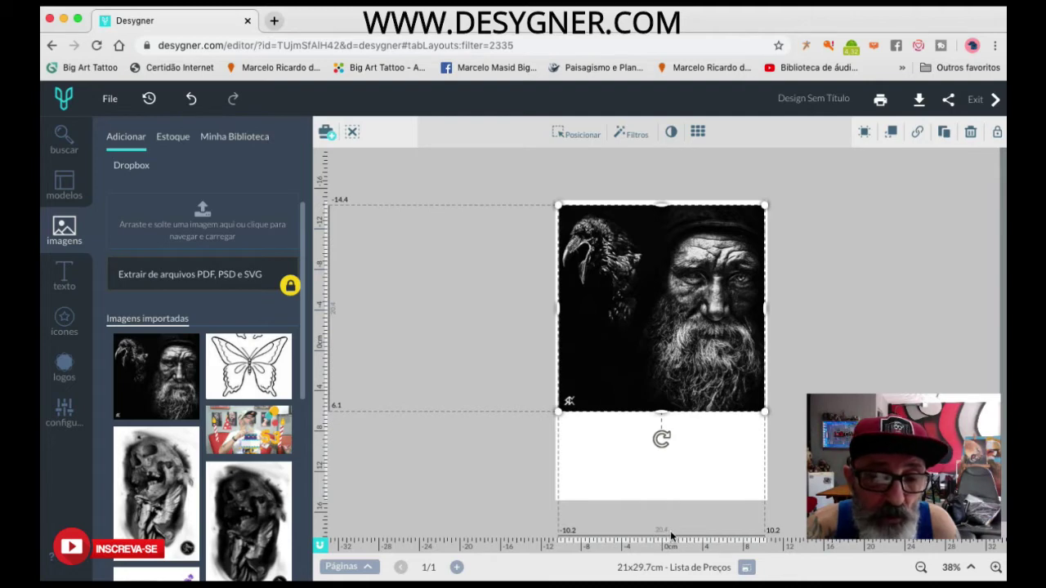
mouse_move(649, 357)
left_mouse_down()
mouse_move(646, 323)
mouse_move(604, 327)
mouse_move(648, 337)
mouse_move(649, 353)
left_mouse_up()
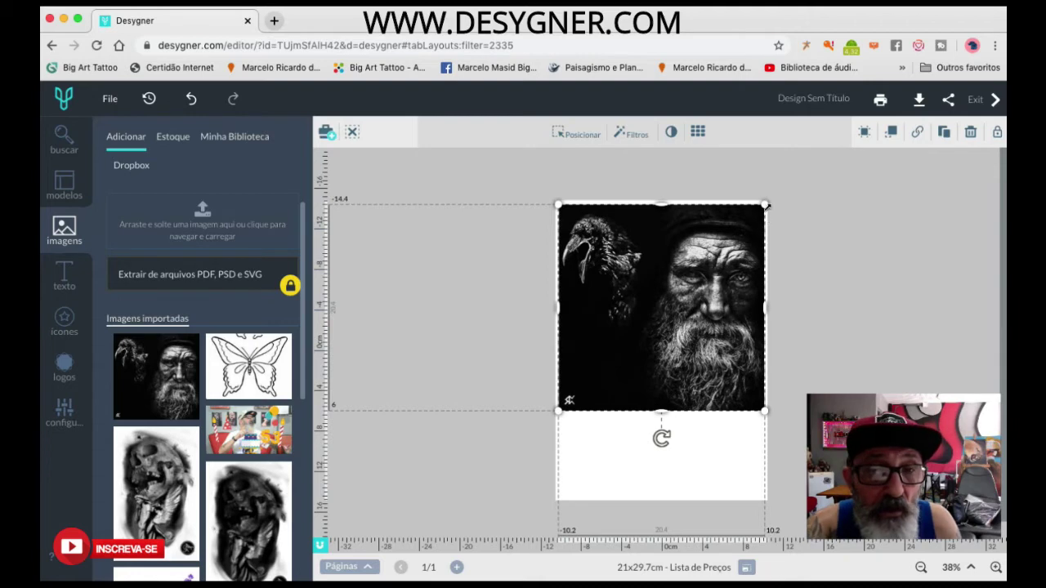
left_click_drag(764, 205, 694, 275)
left_click_drag(701, 321, 712, 292)
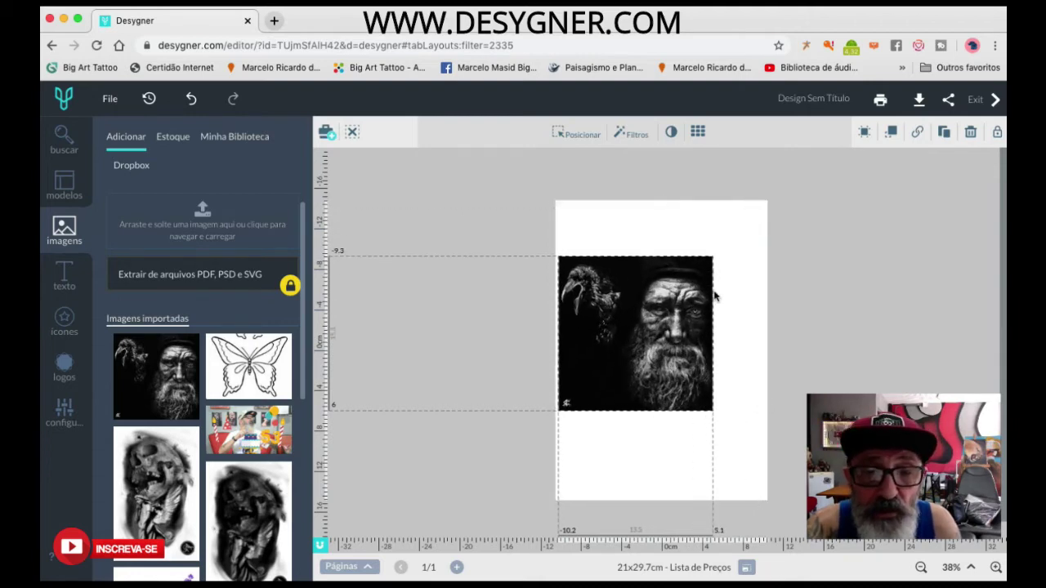
left_click_drag(606, 340, 638, 333)
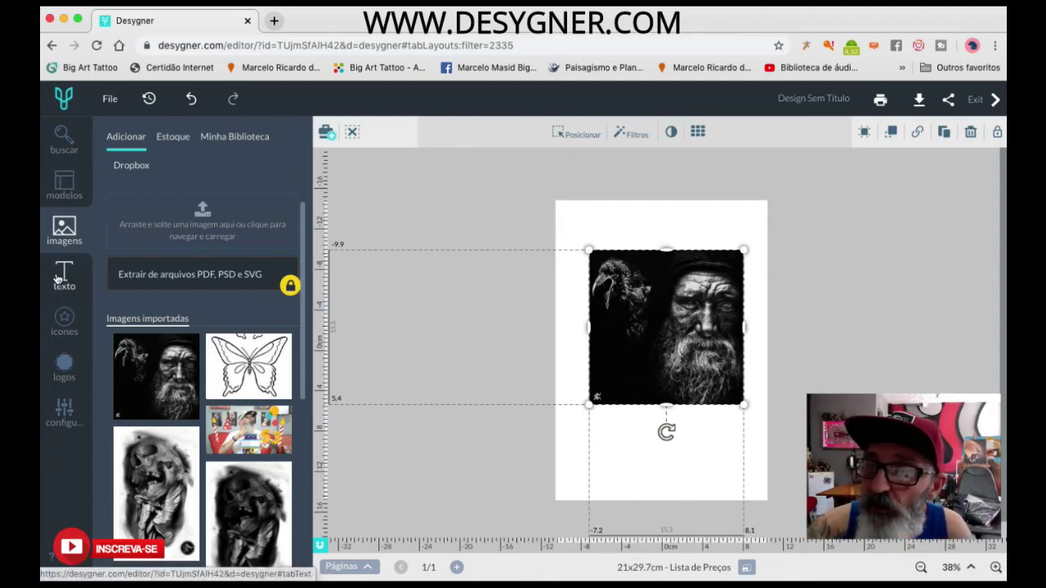
Add a Título heading and set its font to Alfa Slab One.
left_click(63, 280)
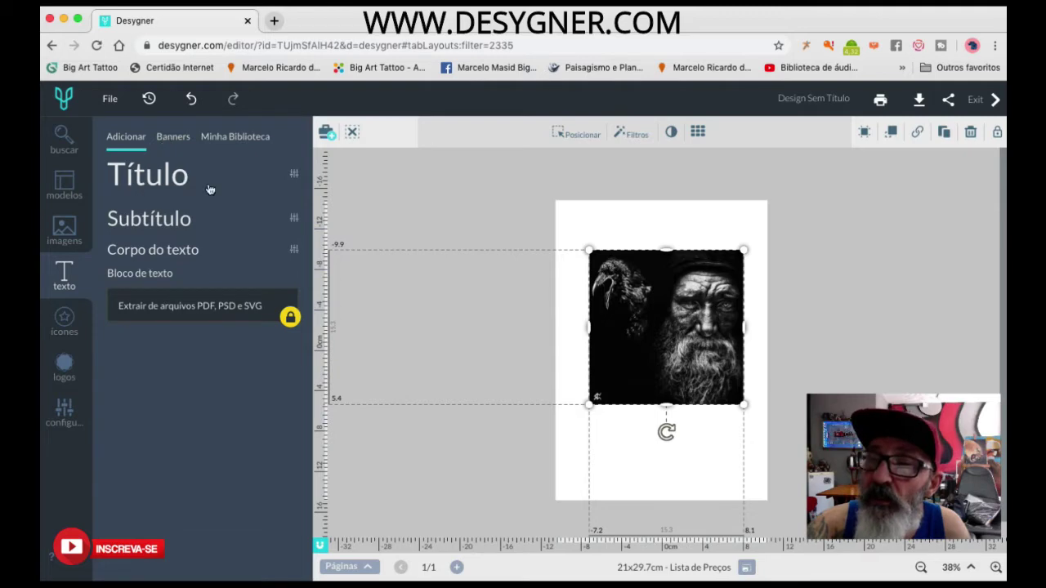
left_click(294, 176)
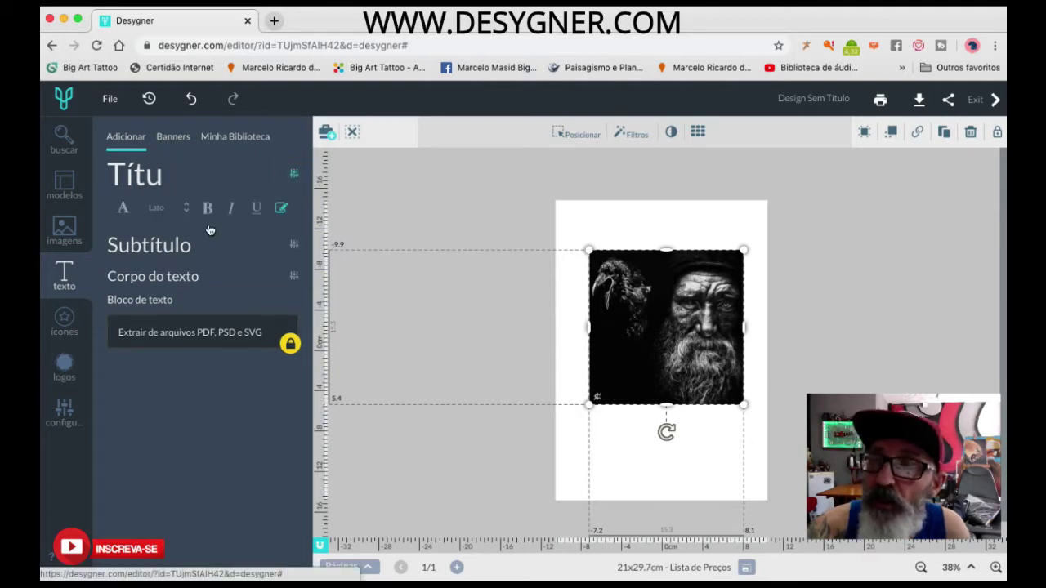
key("BackSpace")
left_click(157, 208)
left_click(139, 258)
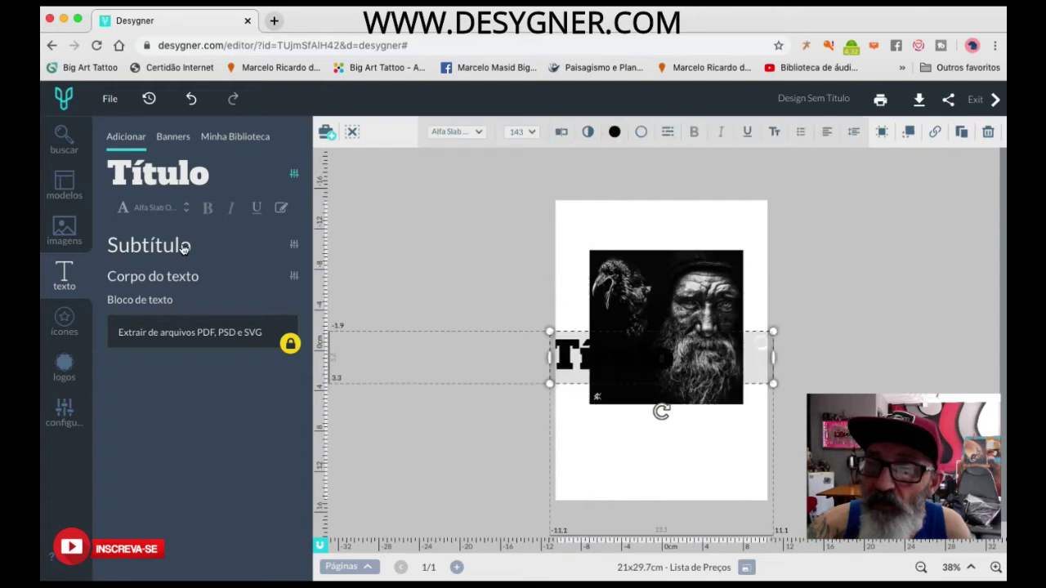
Move Título to the page top, shift the portrait below it and crop off the raven.
left_click_drag(574, 353, 564, 198)
mouse_move(808, 205)
left_mouse_down()
mouse_move(712, 199)
mouse_move(681, 221)
mouse_move(811, 206)
left_mouse_up()
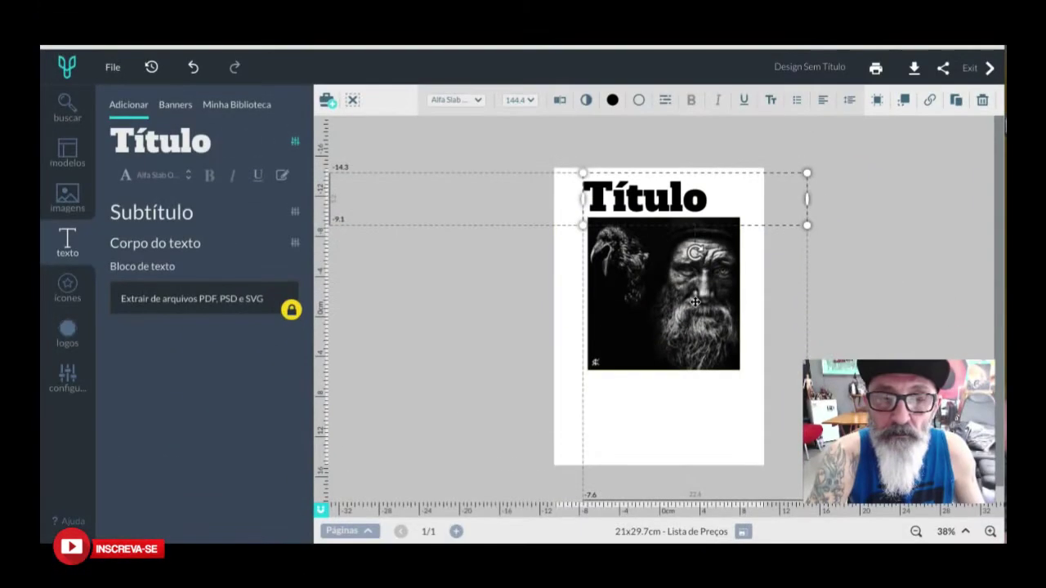
left_click(697, 305)
left_click_drag(695, 306, 696, 337)
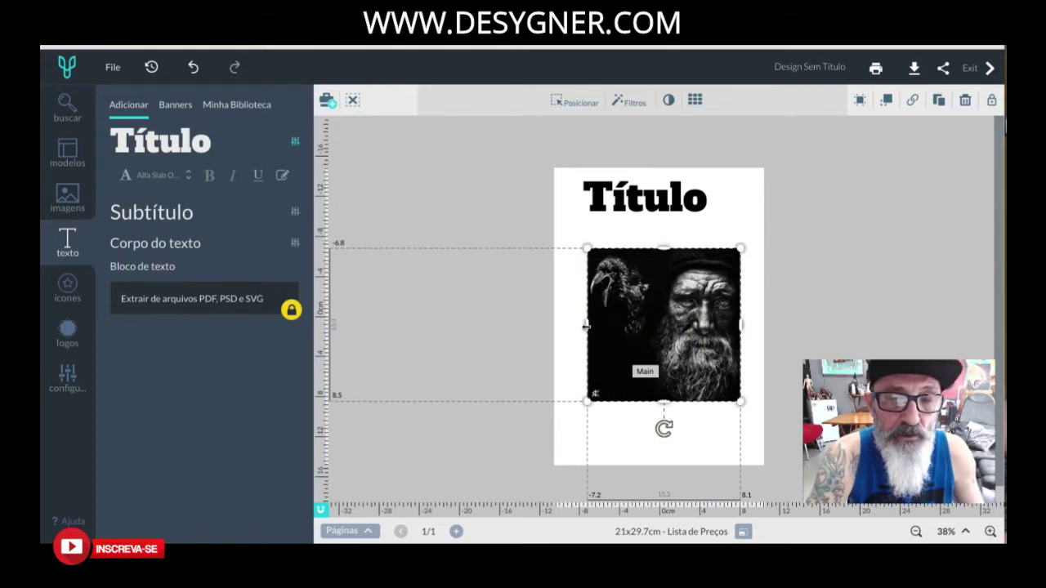
left_click_drag(586, 325, 651, 331)
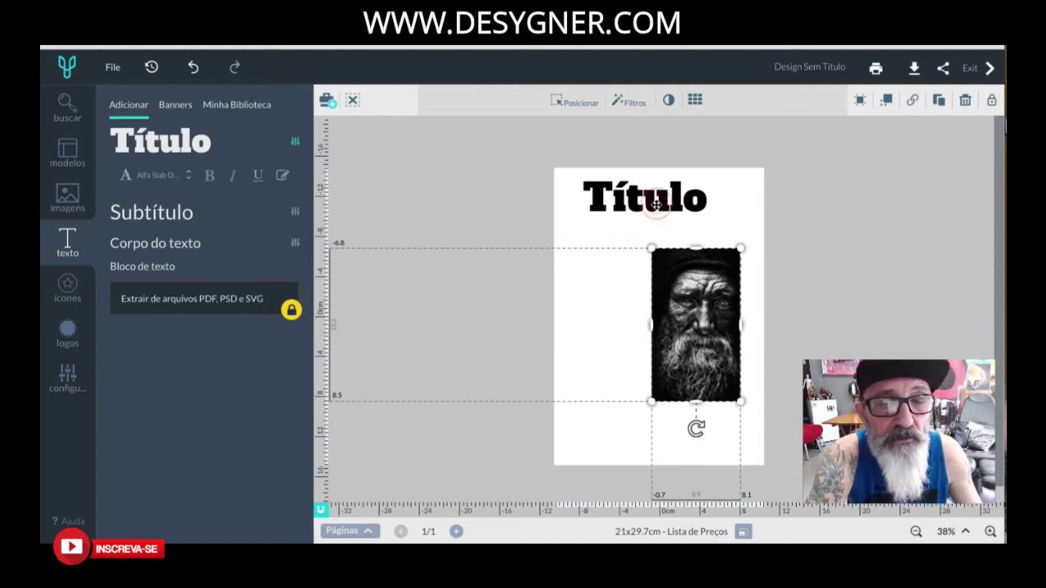
mouse_move(658, 205)
left_mouse_down()
mouse_move(683, 208)
mouse_move(661, 211)
mouse_move(669, 204)
left_mouse_up()
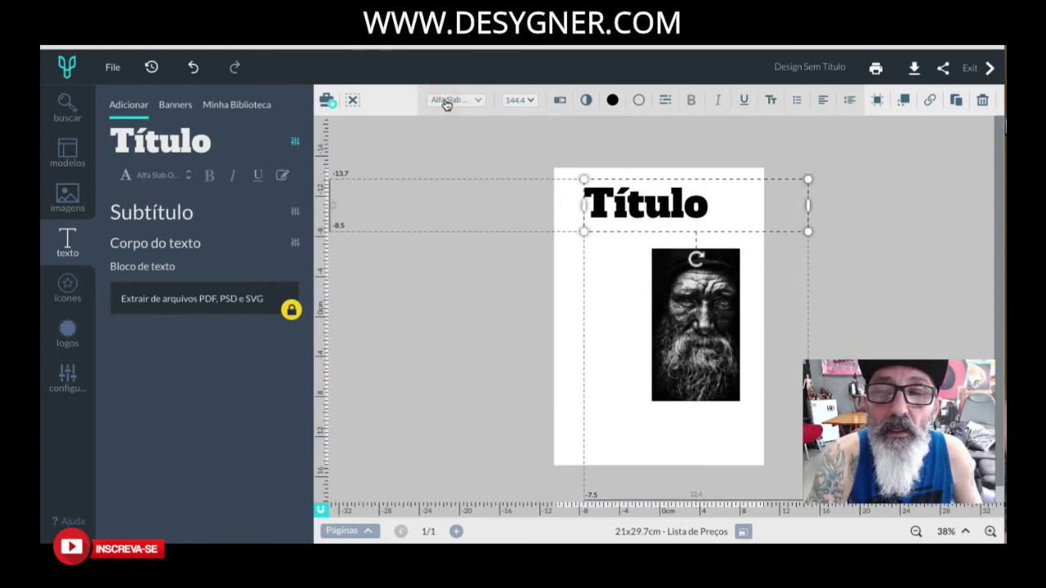
Switch Título to Black Ops One, narrow its box and enlarge the heading.
mouse_move(384, 326)
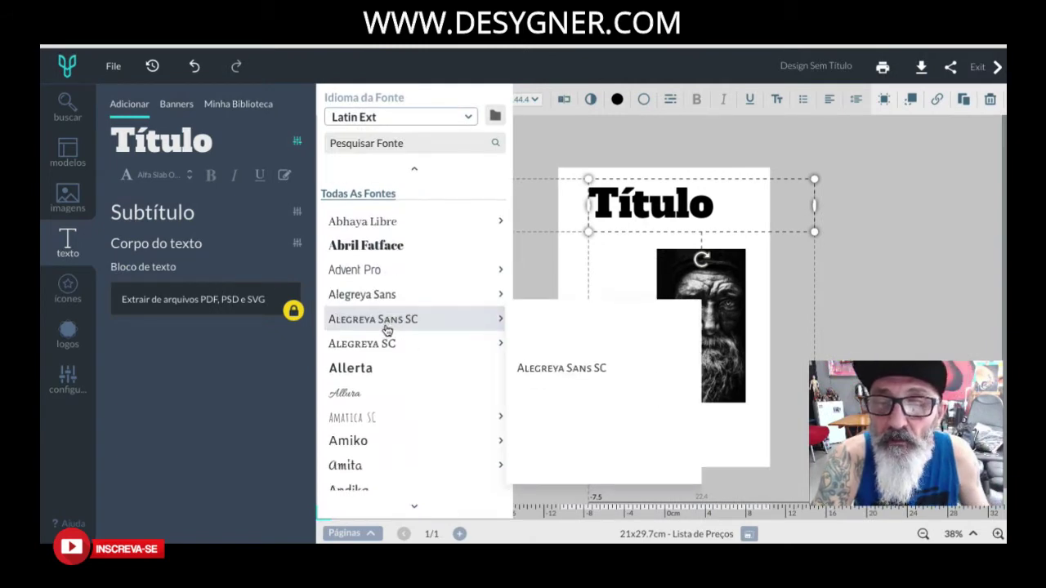
scroll(373, 416, "down", 5)
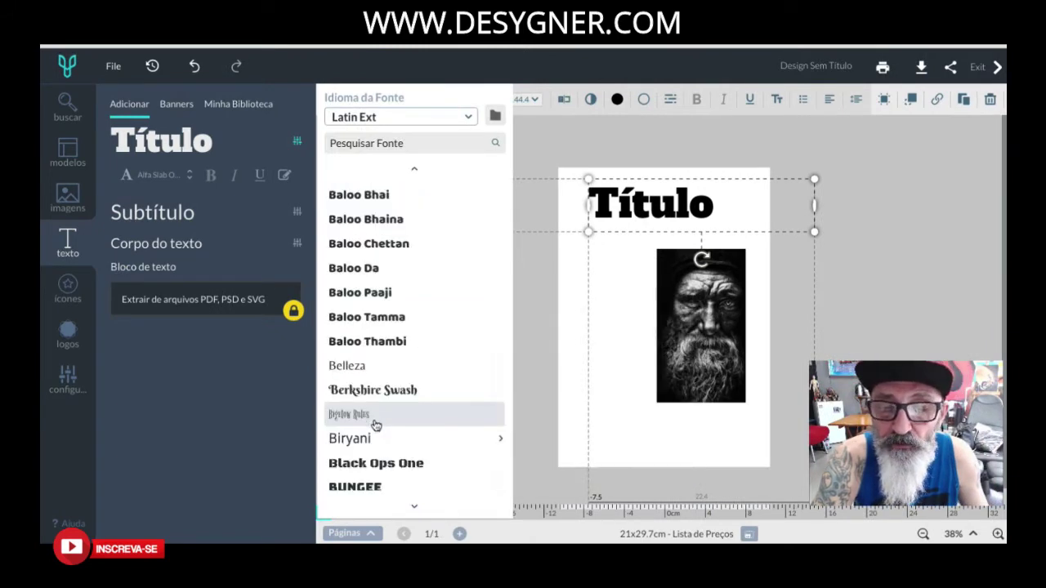
left_click(376, 463)
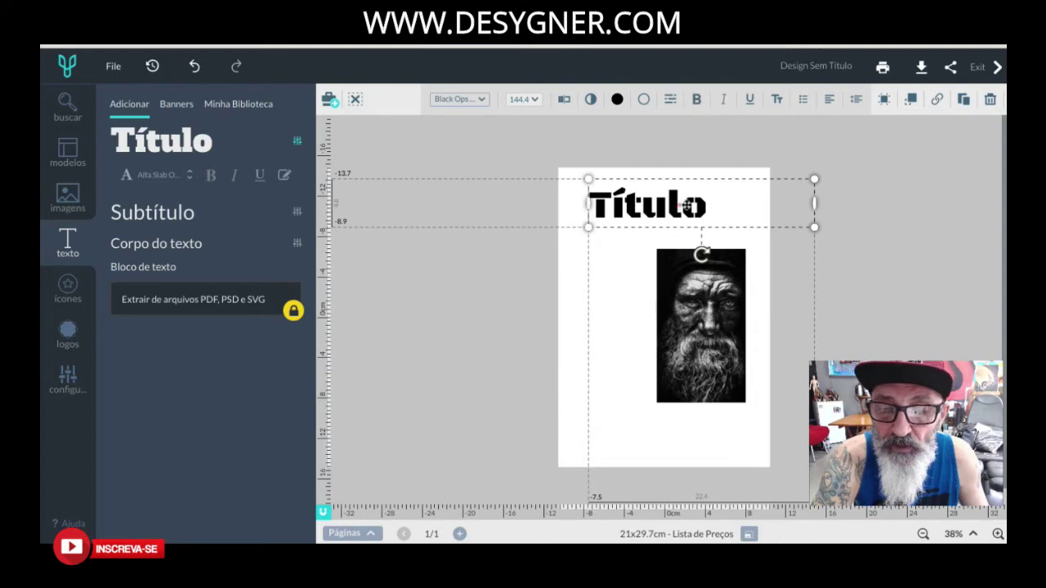
left_click_drag(814, 203, 717, 205)
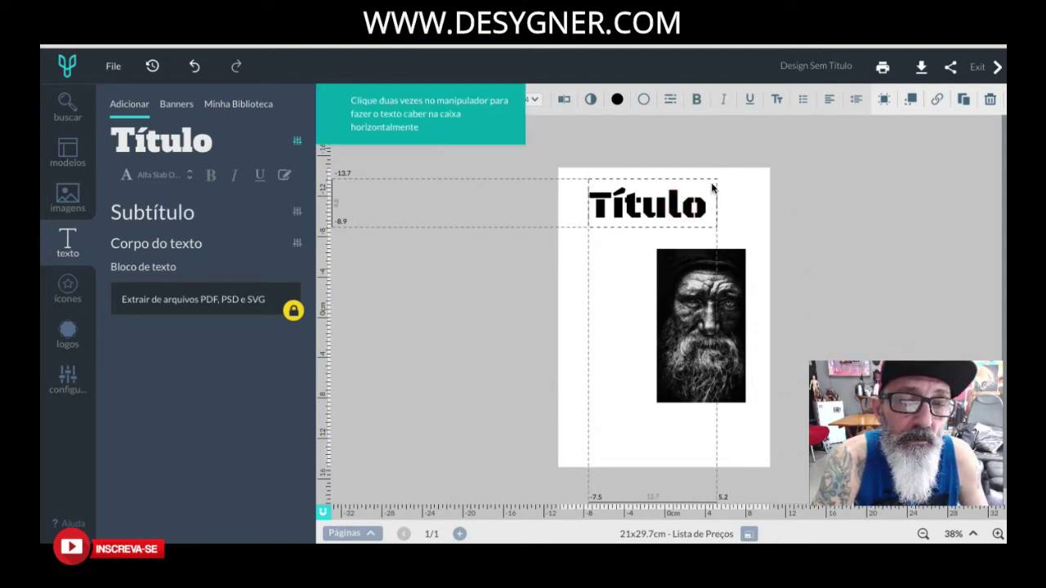
left_click(622, 205)
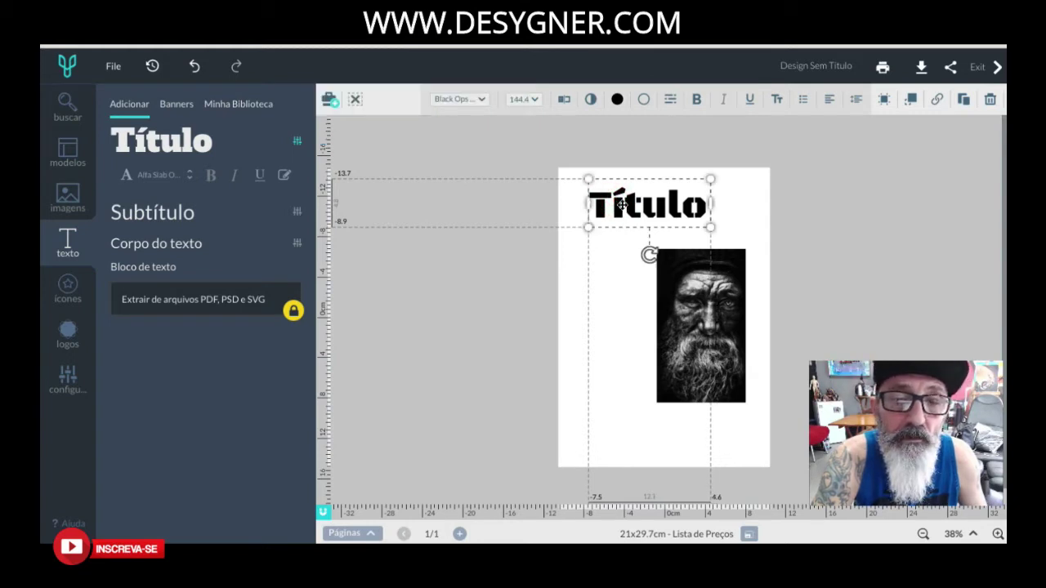
mouse_move(712, 179)
left_mouse_down()
mouse_move(739, 157)
mouse_move(721, 185)
left_mouse_up()
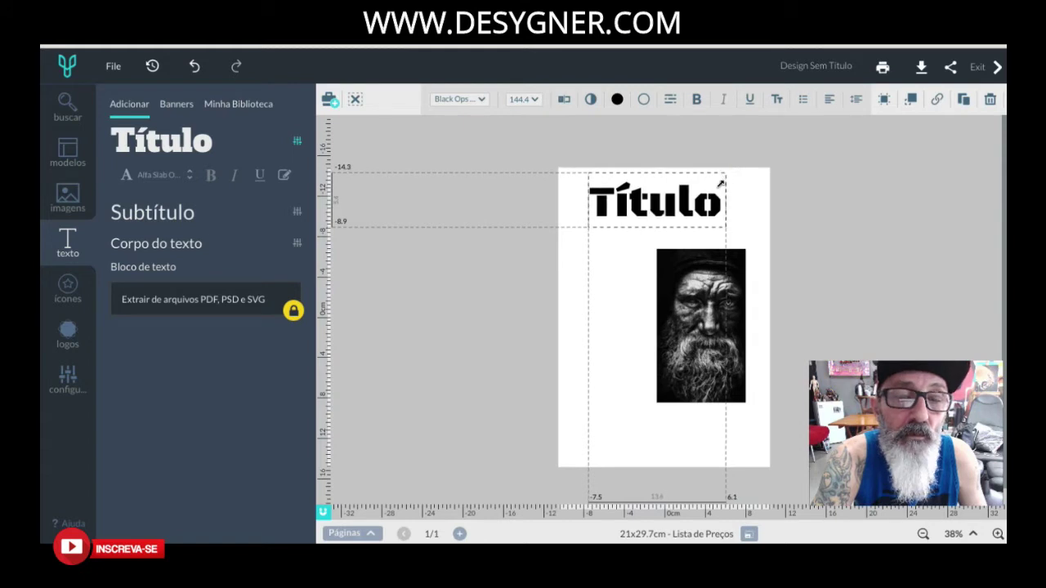
Tilt Título counter-clockwise and shrink it across the top edge of the photo.
left_click(637, 210)
left_click_drag(658, 256, 669, 254)
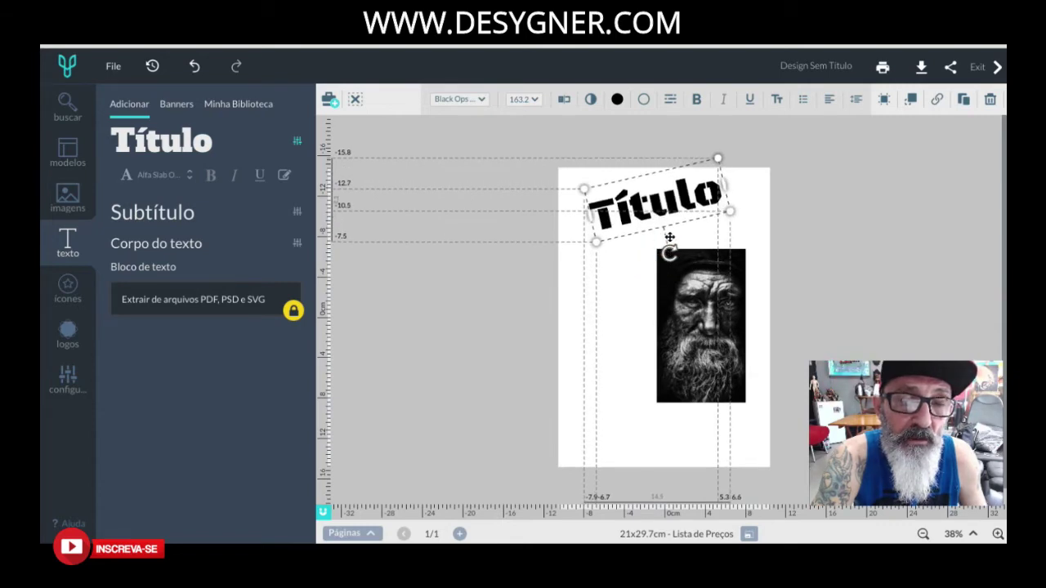
left_click_drag(669, 196, 700, 239)
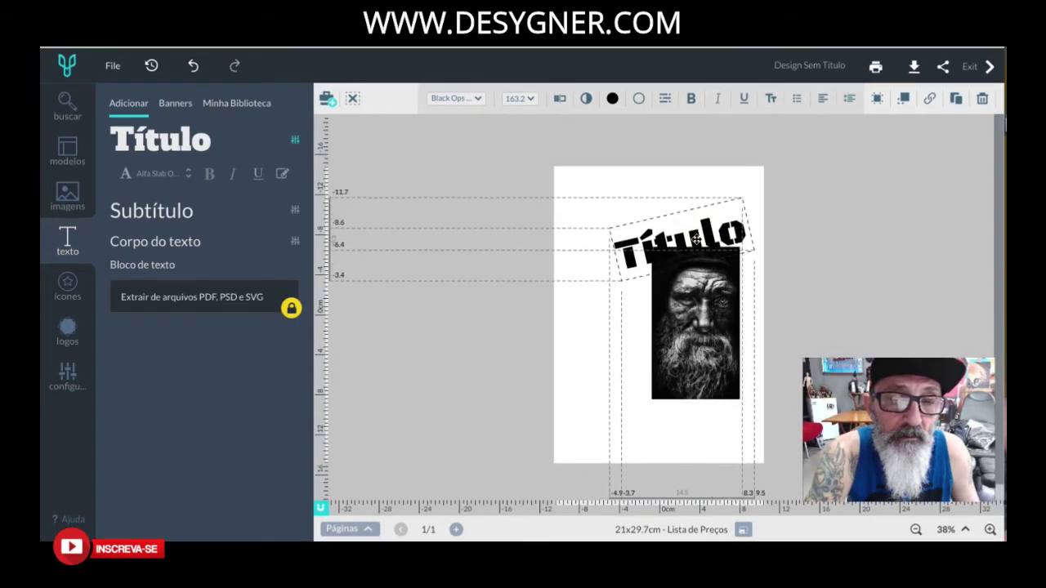
left_click_drag(625, 281, 644, 258)
left_click_drag(740, 224, 740, 211)
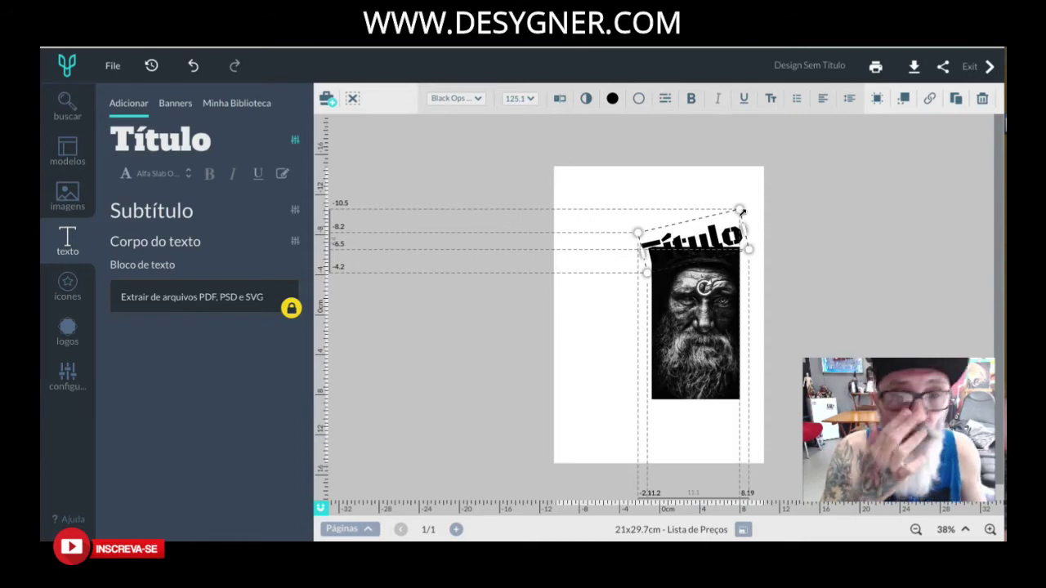
Make the Título copy white and send it one layer backward.
left_click(613, 100)
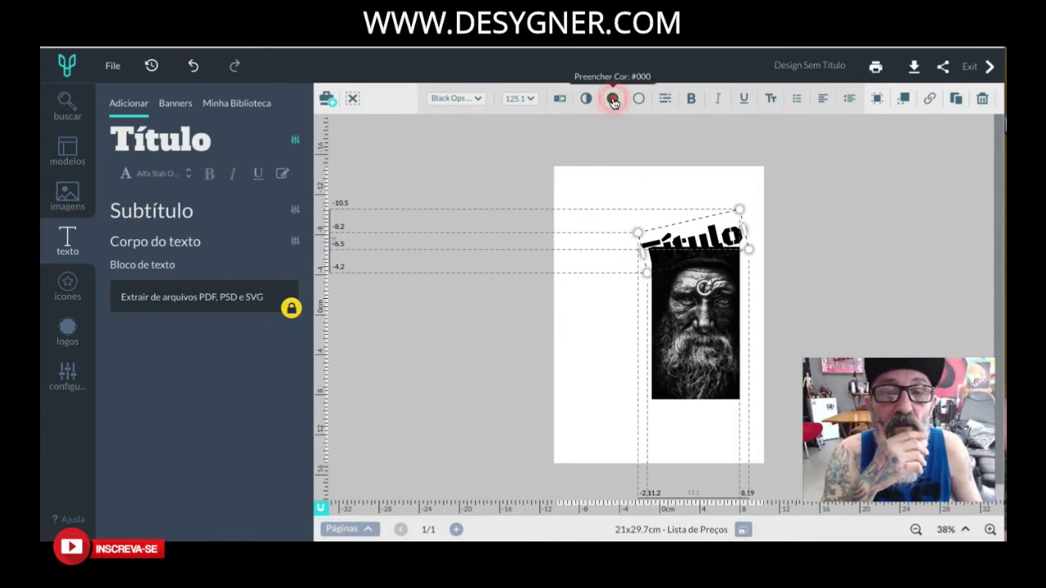
left_click(631, 200)
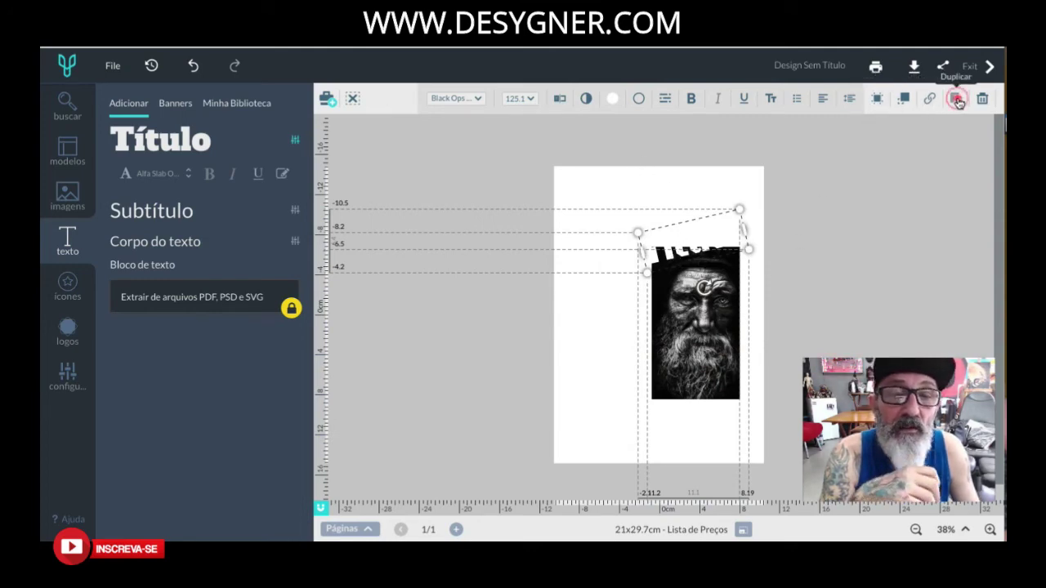
left_click(904, 98)
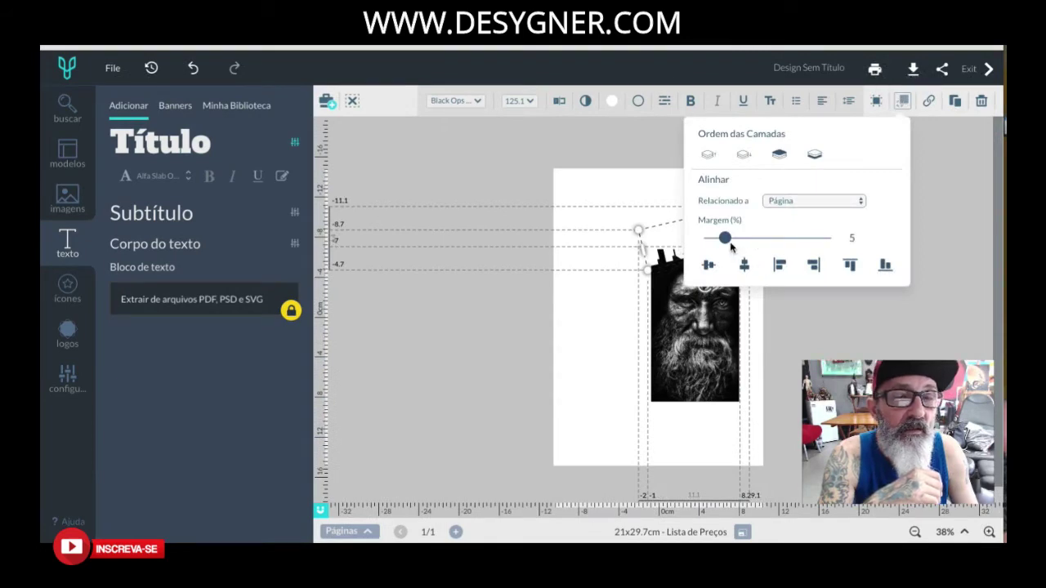
left_click(744, 156)
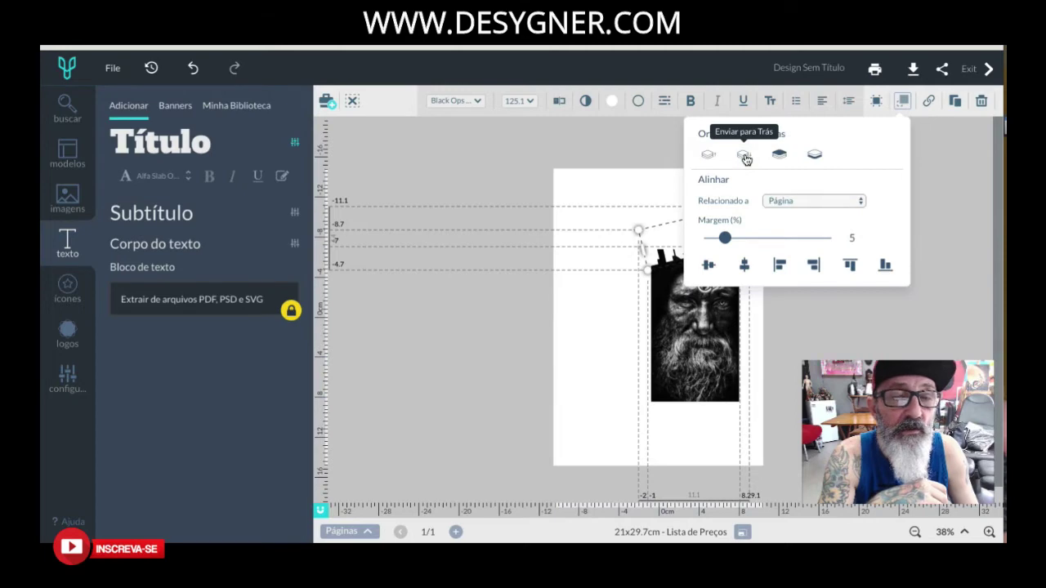
Turn the front Título copy black, offset it slightly, and select both copies.
left_click(613, 103)
left_click(687, 201)
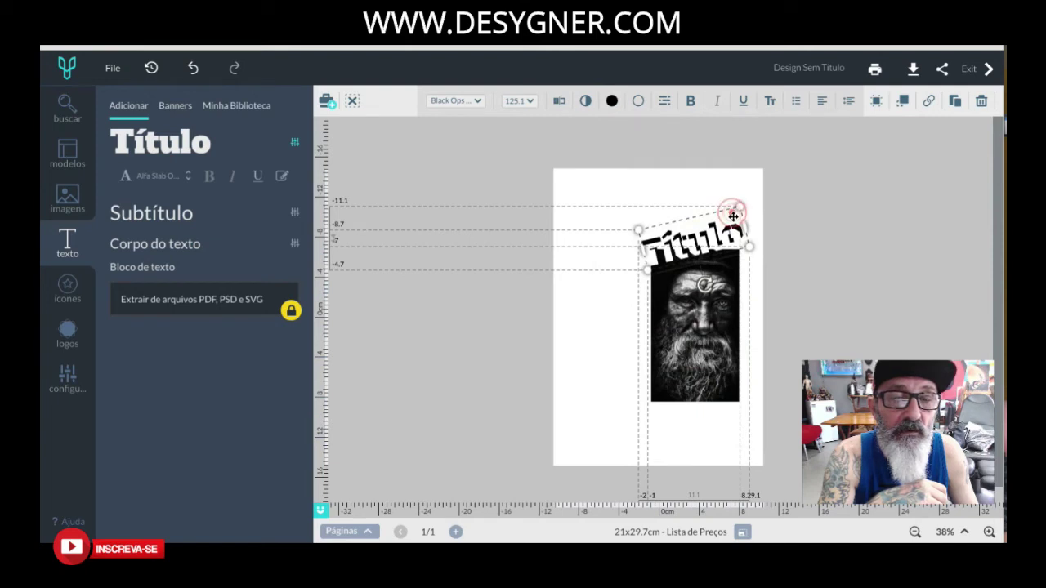
left_click_drag(737, 209, 740, 206)
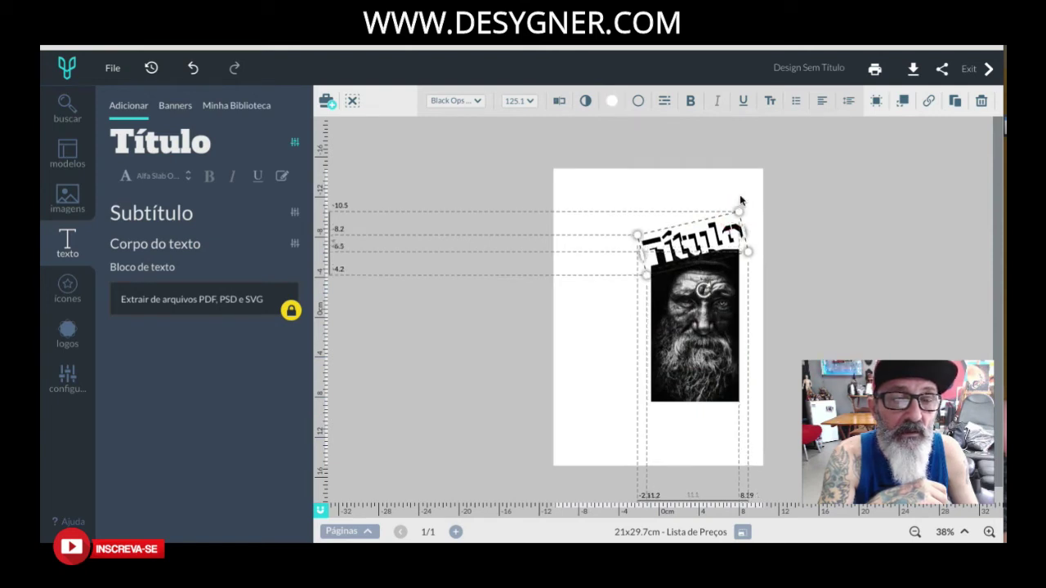
left_click(755, 184)
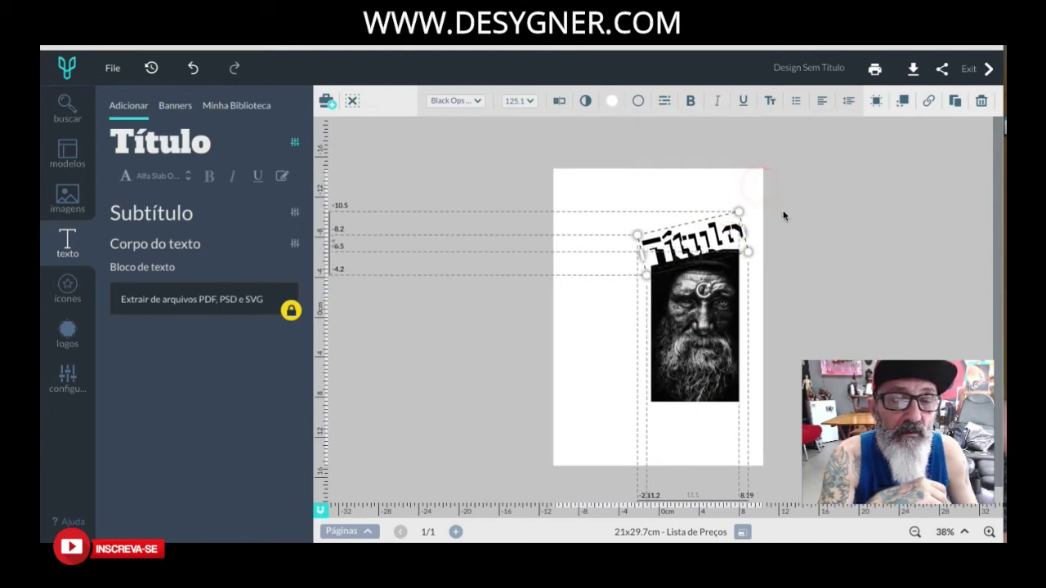
left_click(781, 209)
left_click_drag(790, 181, 747, 216)
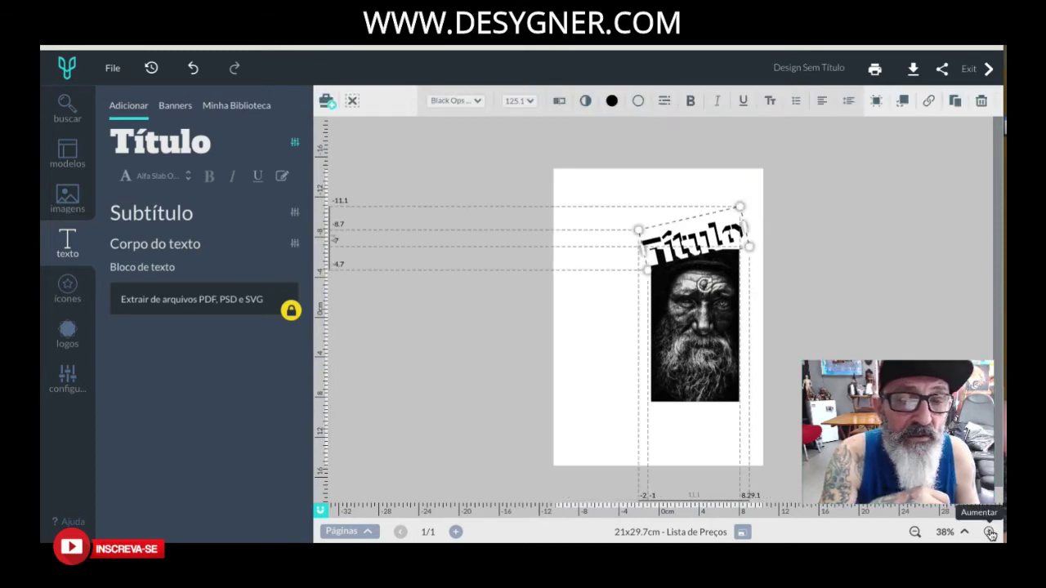
left_click(989, 532)
left_click(990, 532)
left_click(990, 532)
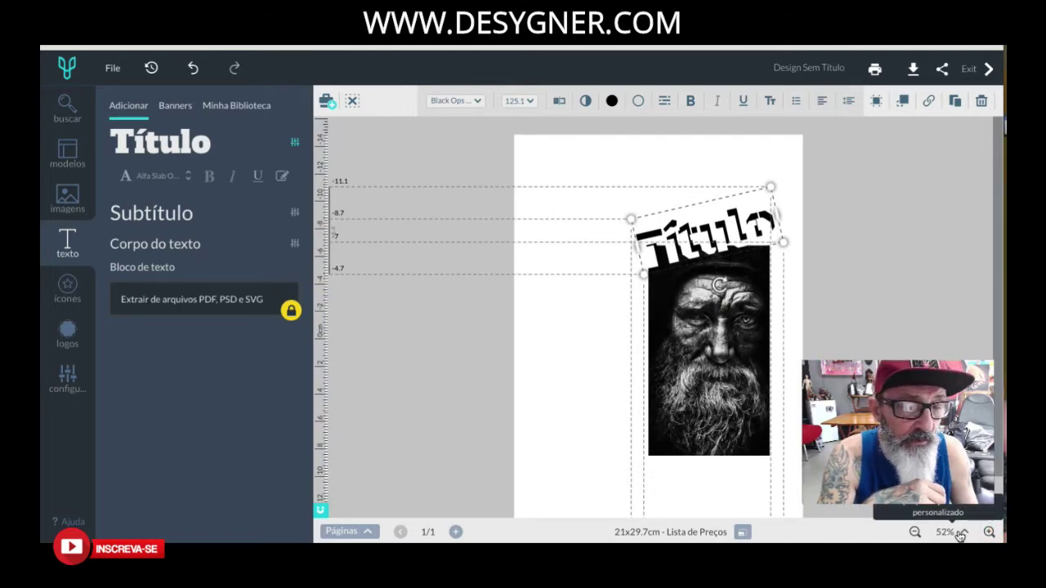
left_click(370, 533)
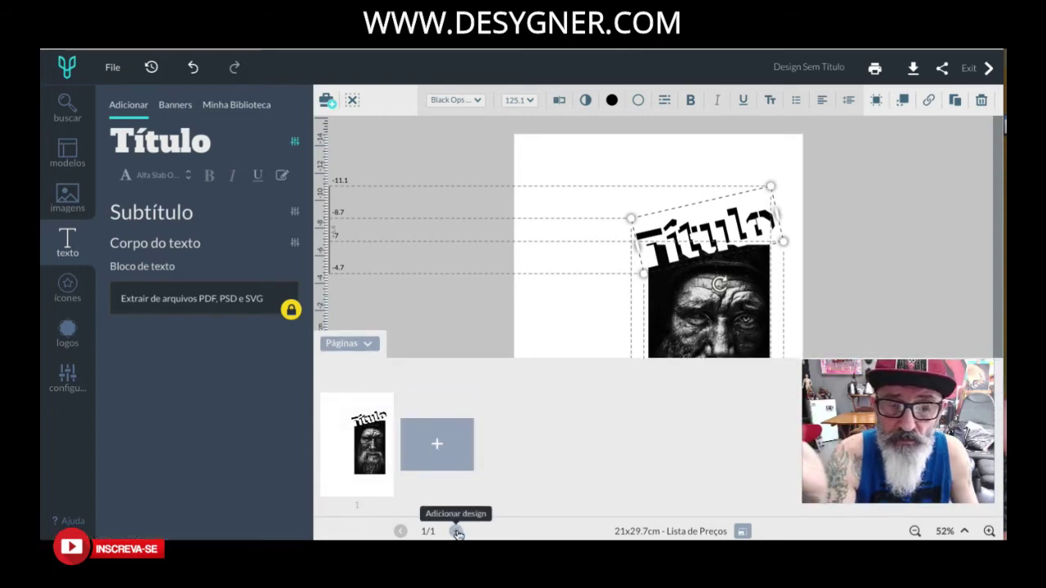
left_click(843, 287)
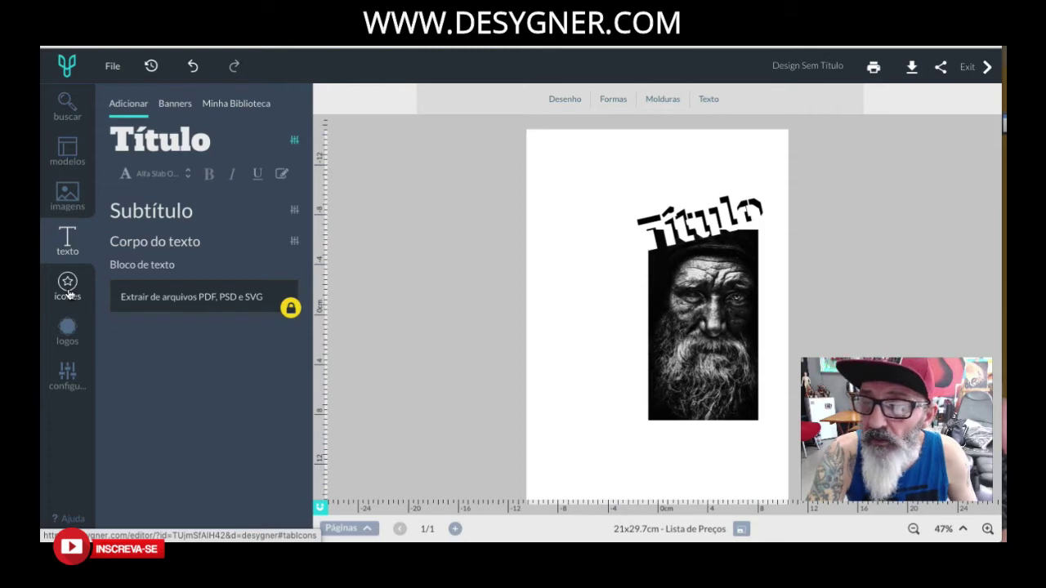
Add the Instagram icon from the stock icon collection.
left_click(67, 288)
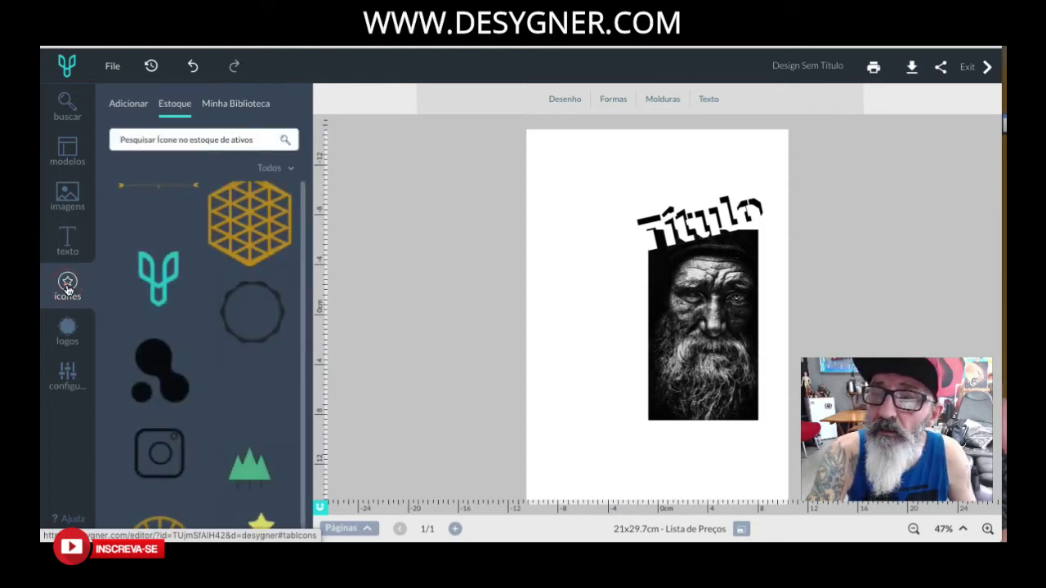
left_click(128, 103)
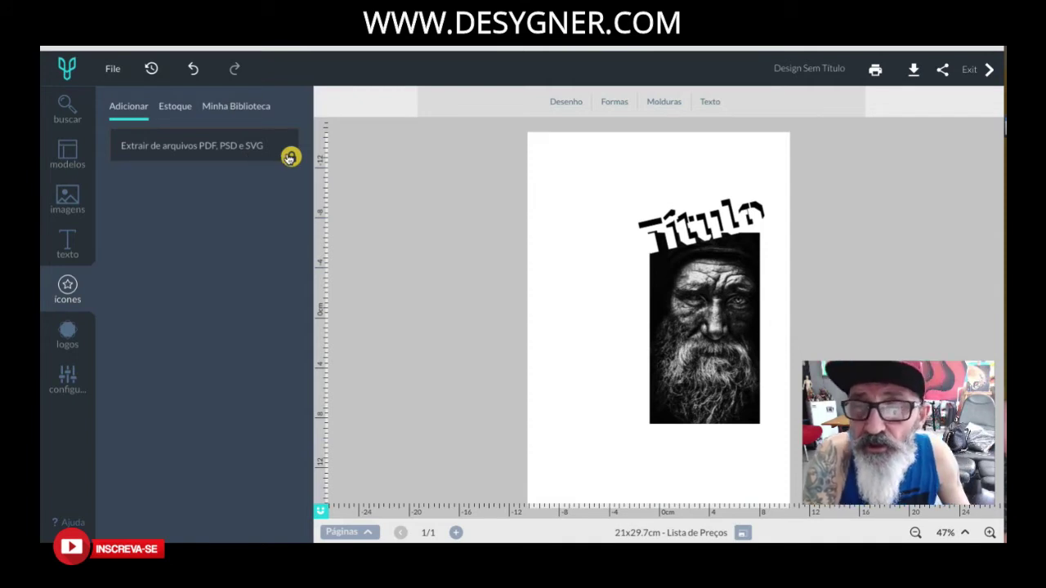
left_click(177, 110)
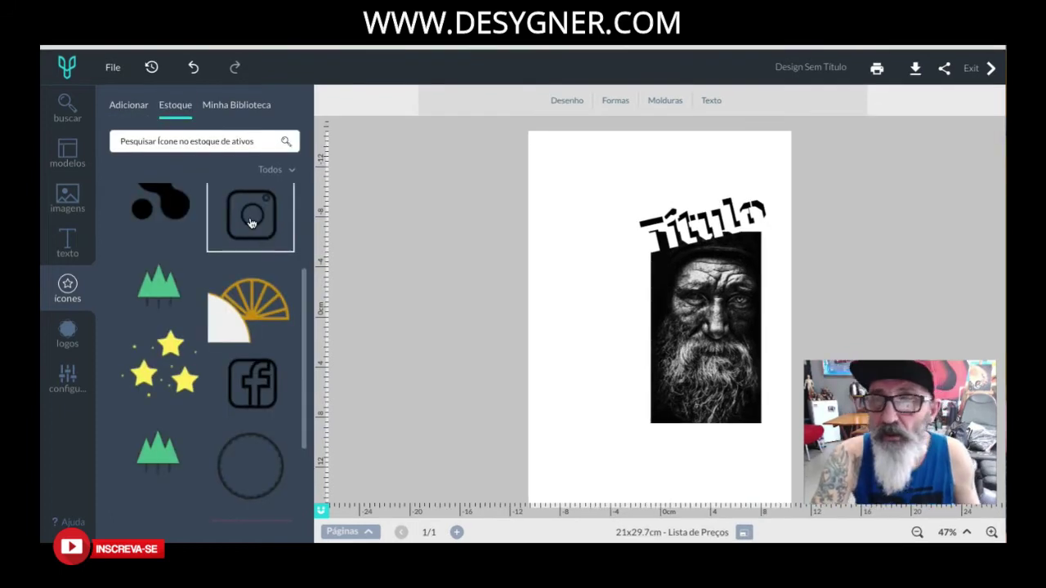
left_click(251, 223)
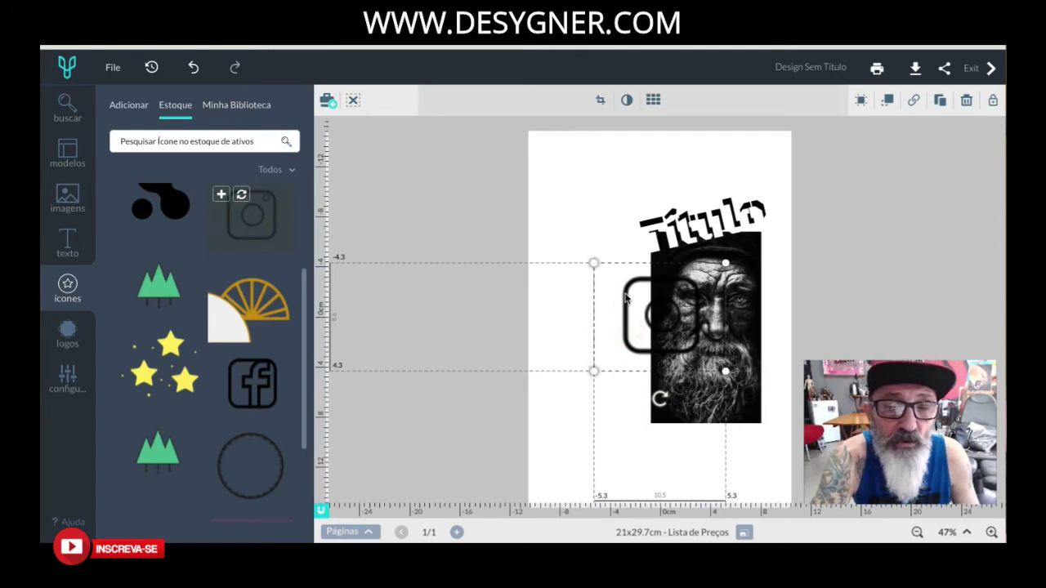
Shrink the Instagram icon, tilt it slightly and place it just below the photo.
left_click_drag(638, 303, 571, 329)
left_click_drag(538, 289, 605, 356)
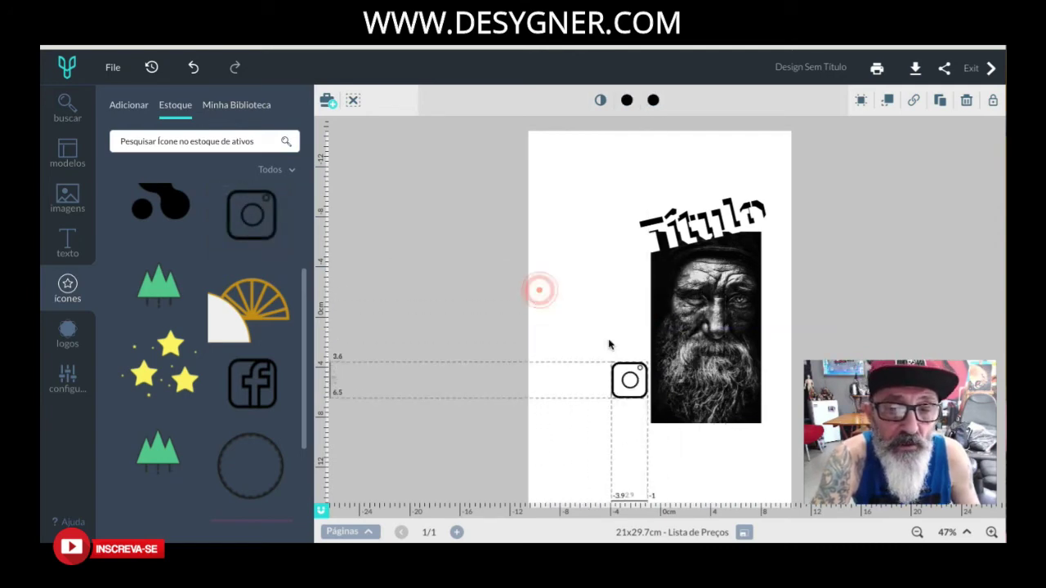
left_click(626, 376)
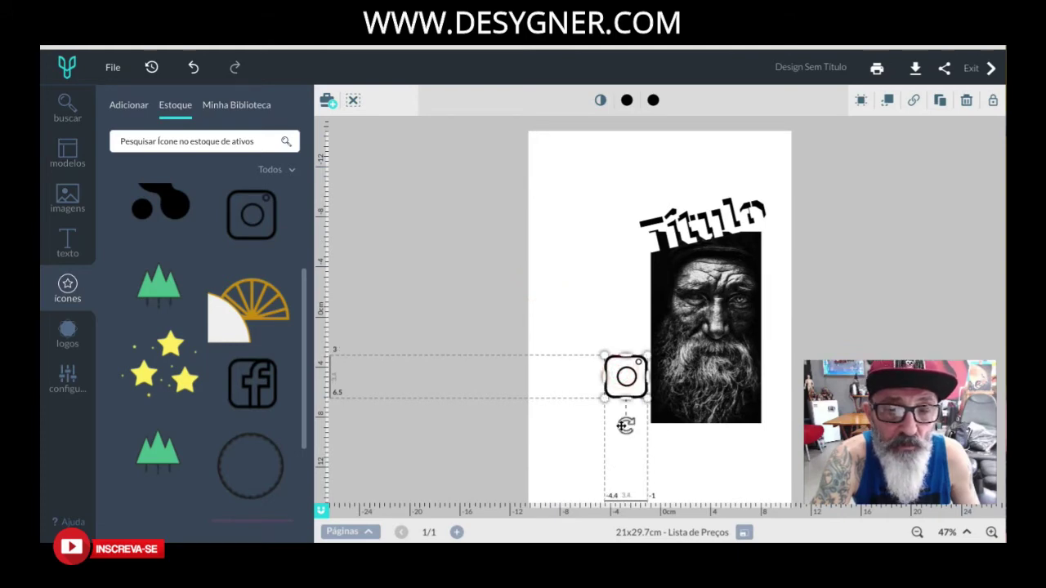
left_click_drag(626, 426, 701, 455)
left_click_drag(621, 391, 694, 489)
left_click(628, 398)
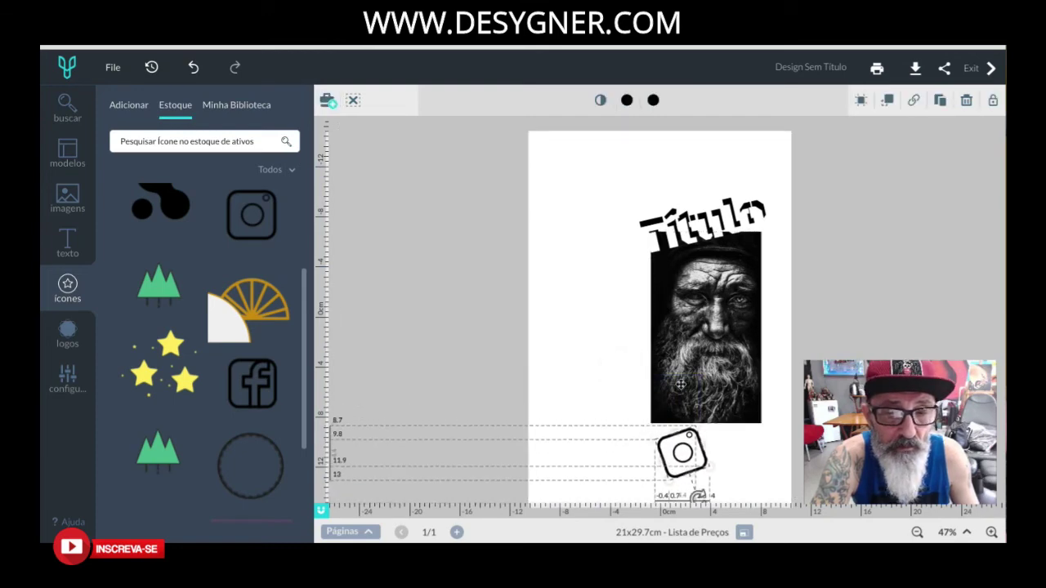
left_click(607, 275)
Filter the stock icons to the Badges category and browse them.
scroll(255, 327, "down", 3)
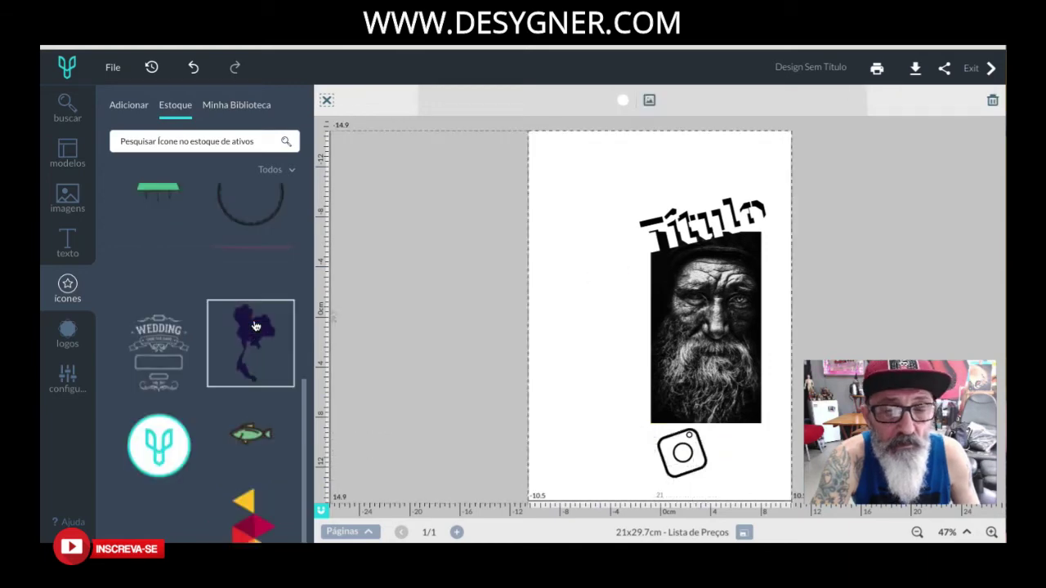
left_click(242, 144)
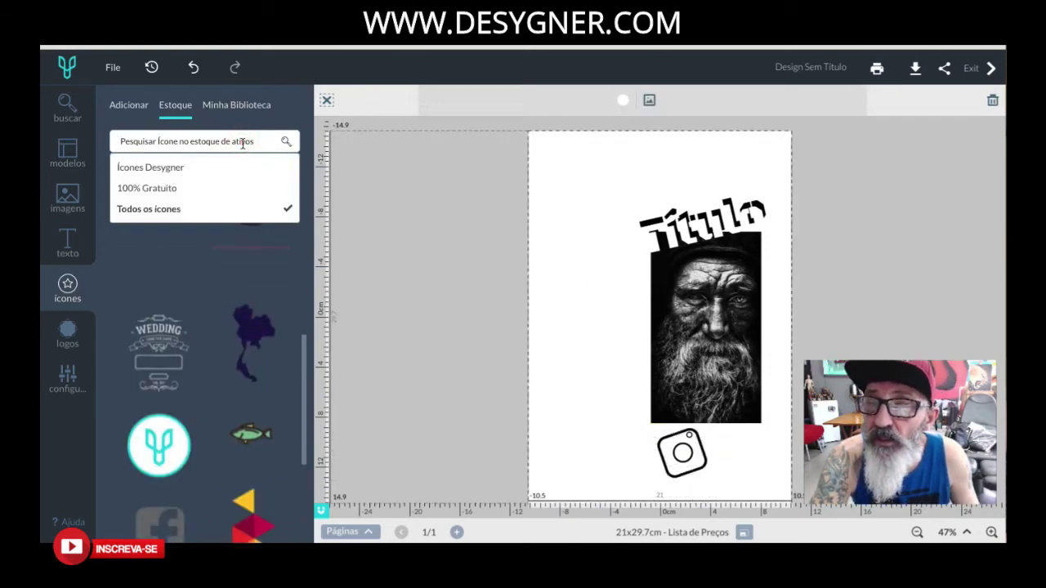
type("c")
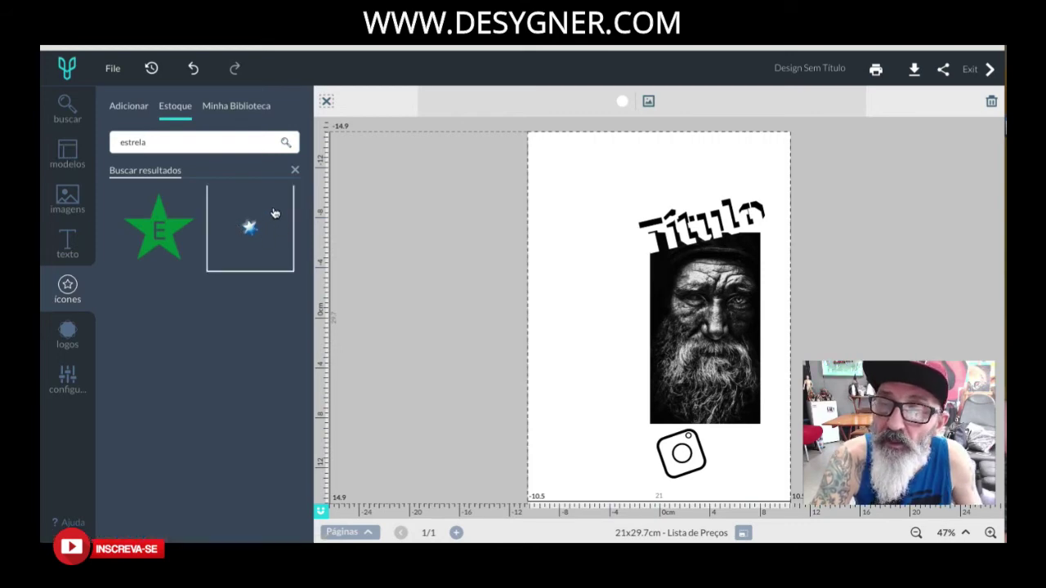
left_click(295, 173)
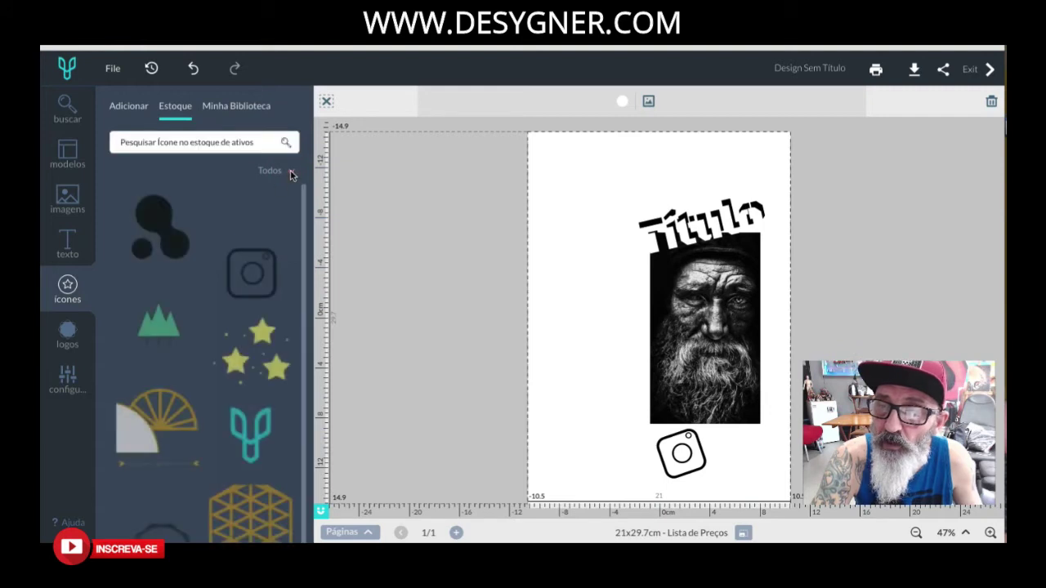
left_click(291, 174)
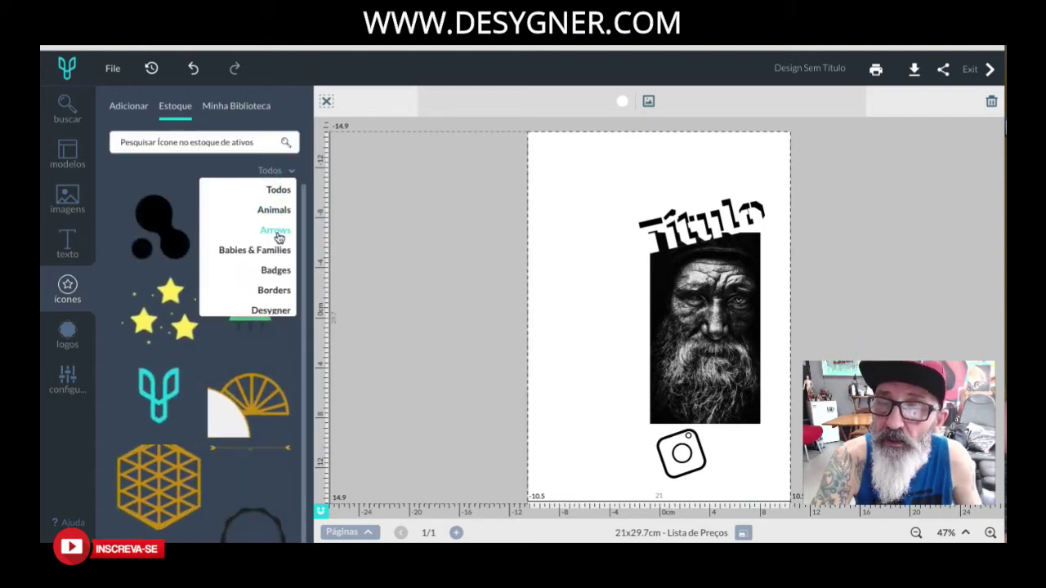
scroll(279, 236, "down", 1)
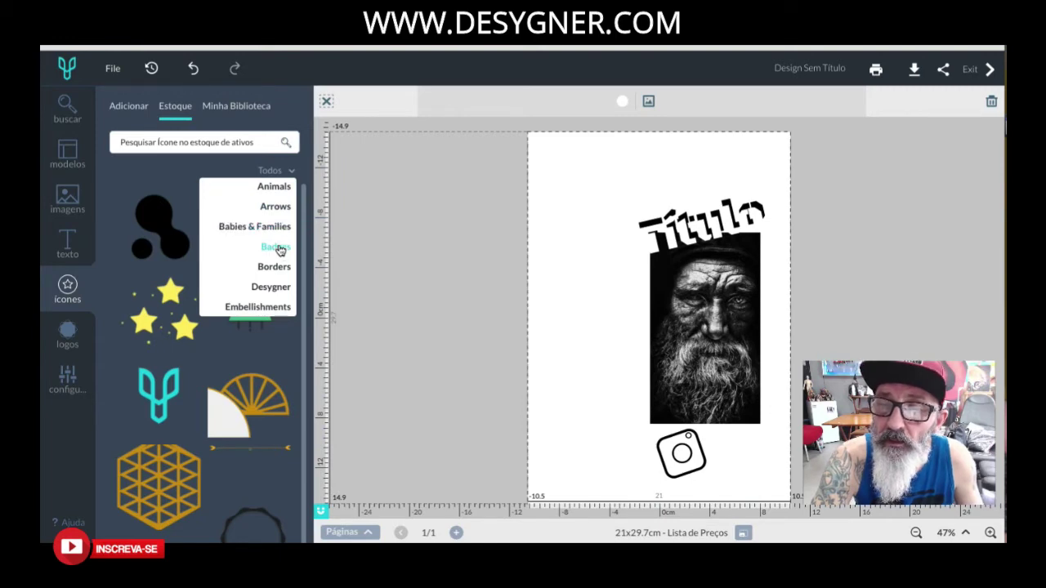
scroll(279, 250, "down", 1)
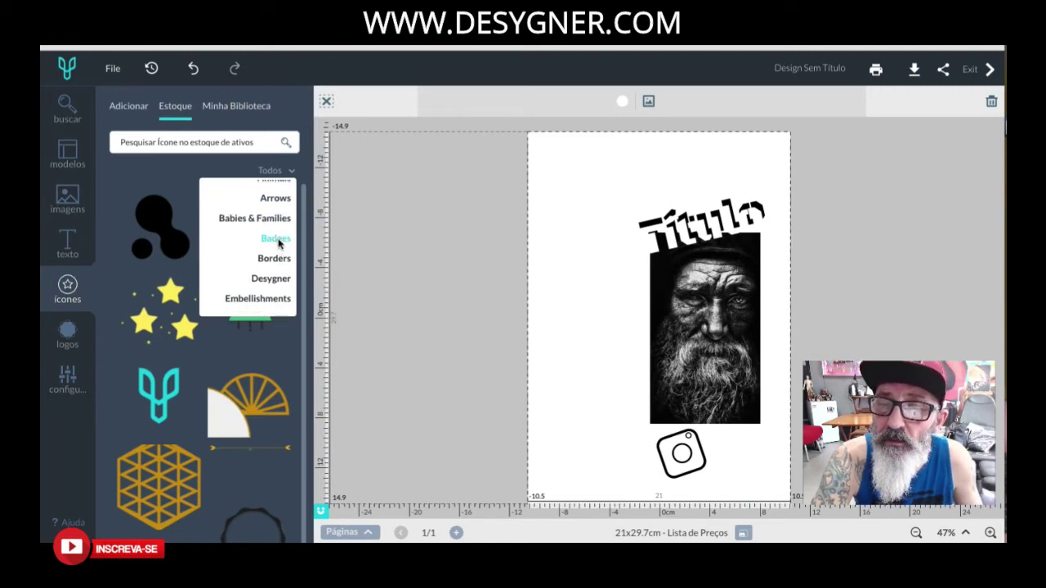
left_click(275, 239)
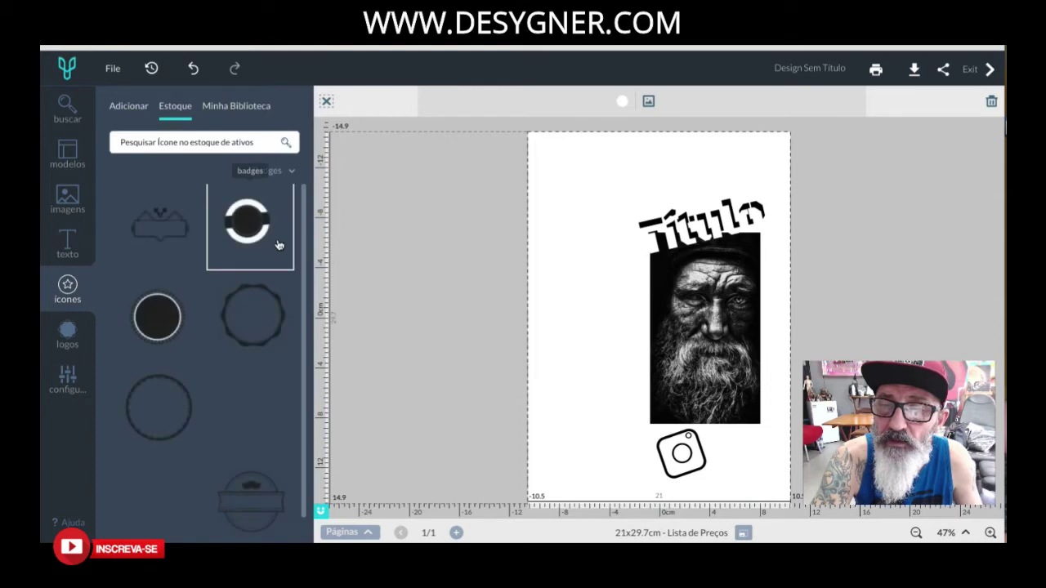
left_click_drag(304, 274, 332, 239)
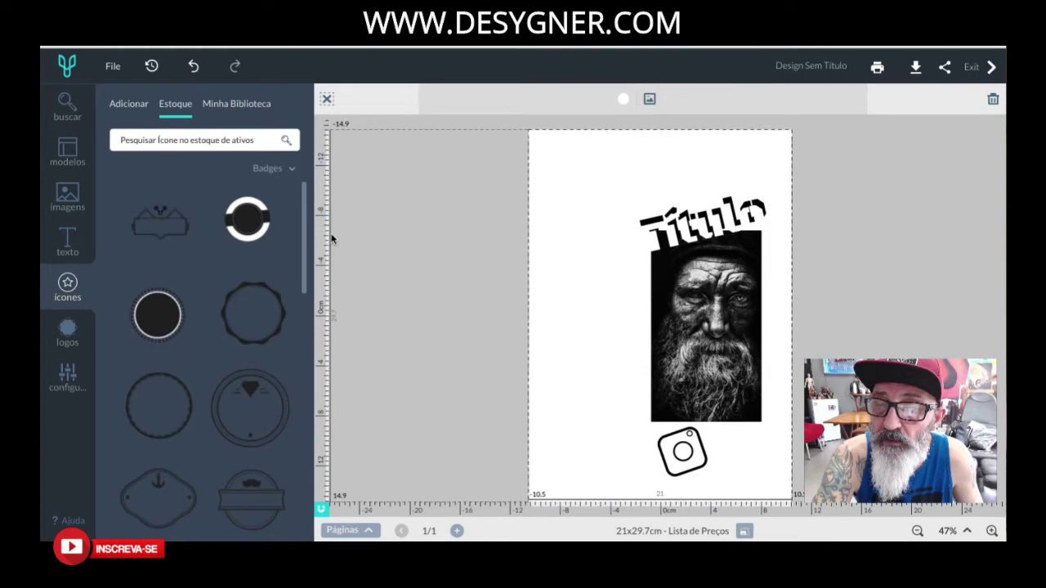
Switch the icon category to Borders and scroll through the results.
left_click(292, 166)
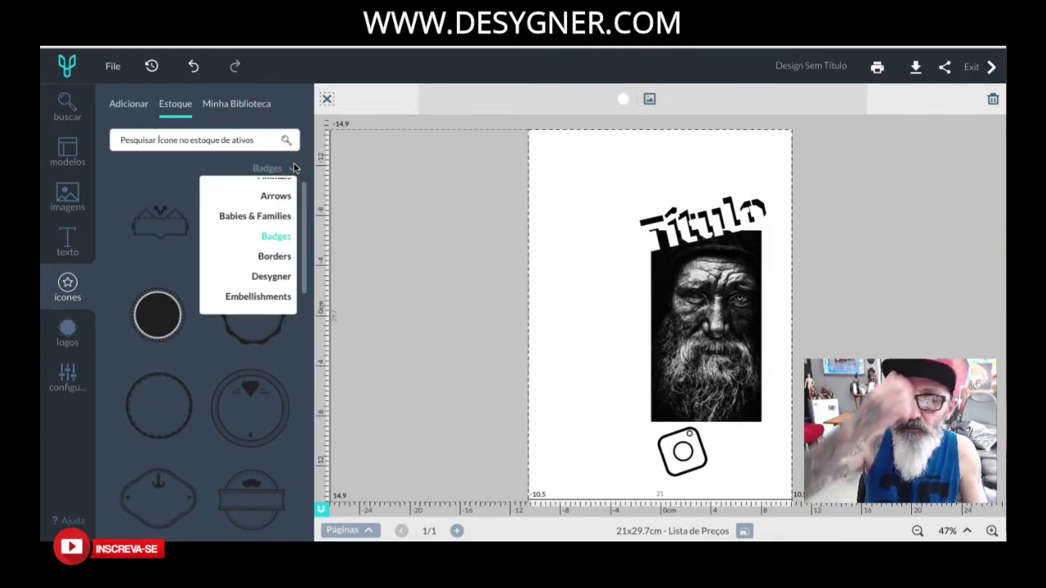
left_click(274, 256)
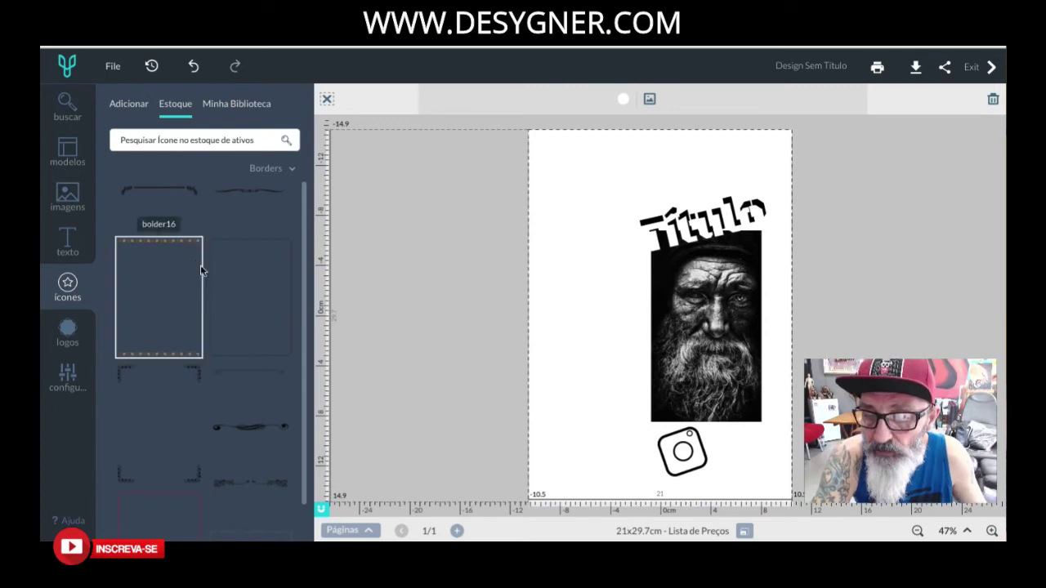
scroll(234, 408, "down", 1)
scroll(234, 408, "down", 3)
scroll(235, 365, "down", 5)
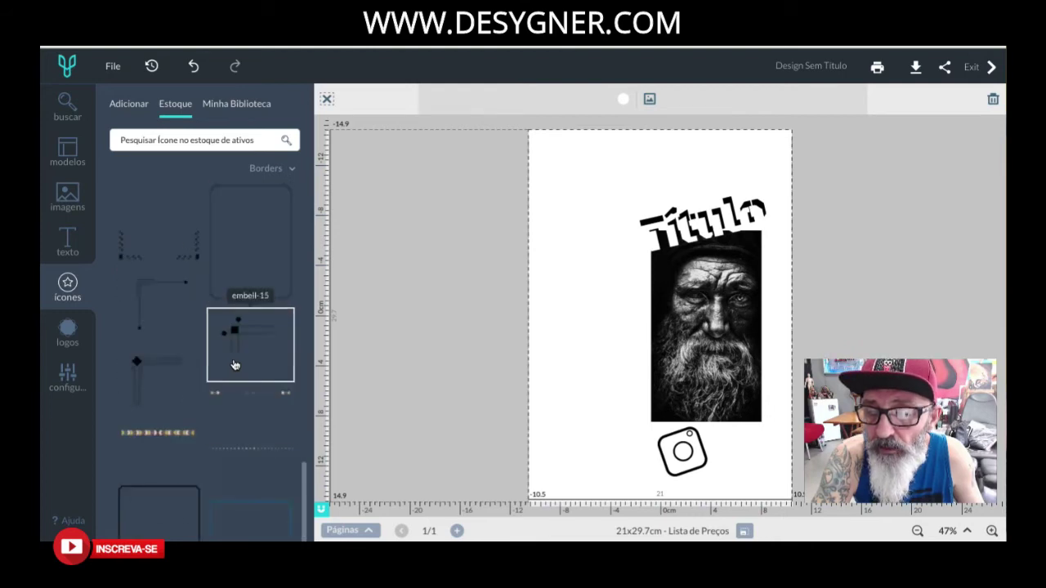
left_click(310, 258)
left_click_drag(303, 484, 320, 165)
Browse the Desygner category icons, then list the Embellishments icons.
left_click(288, 169)
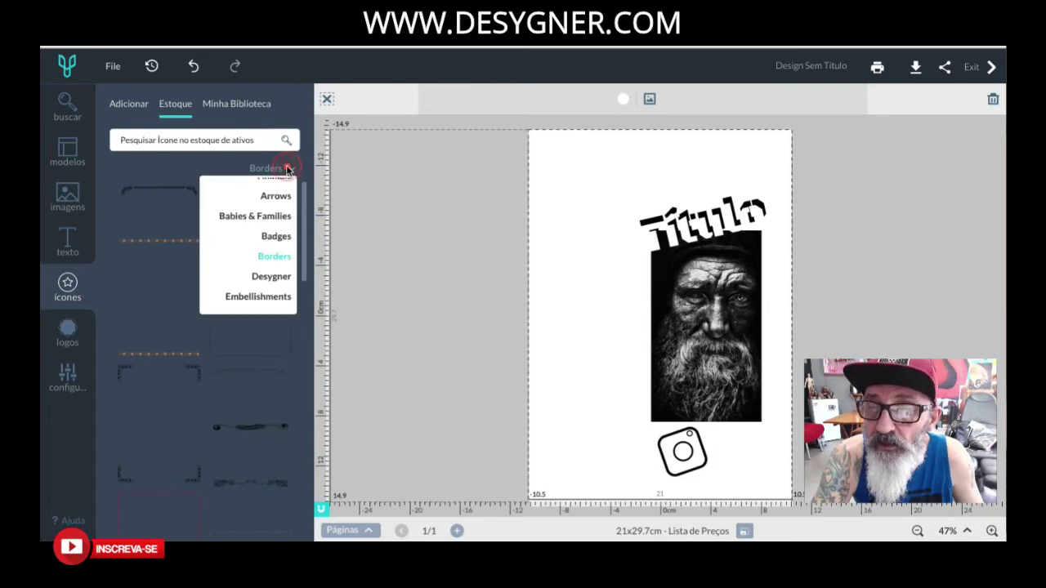
left_click(268, 279)
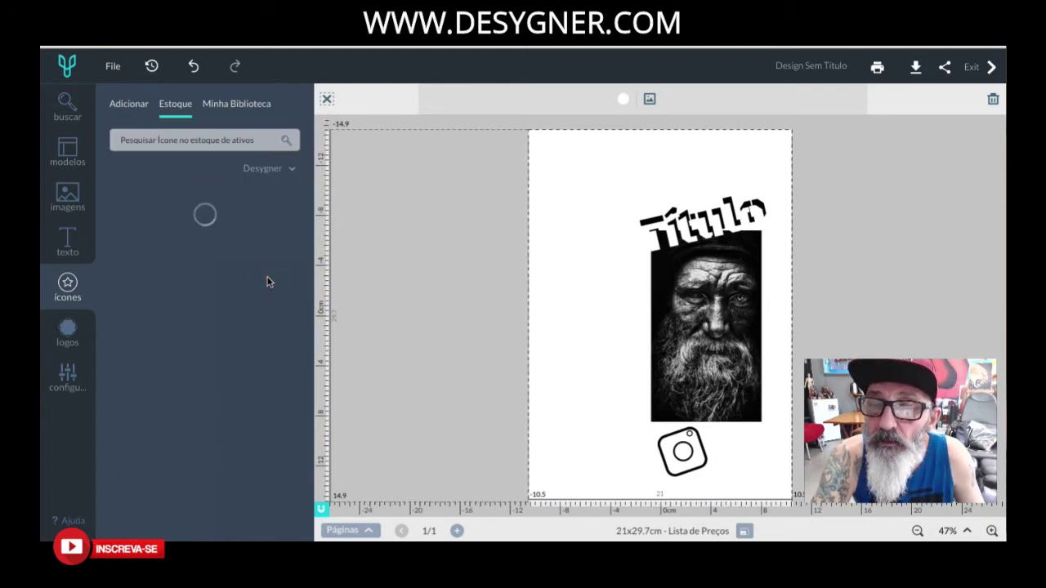
left_click_drag(304, 260, 302, 175)
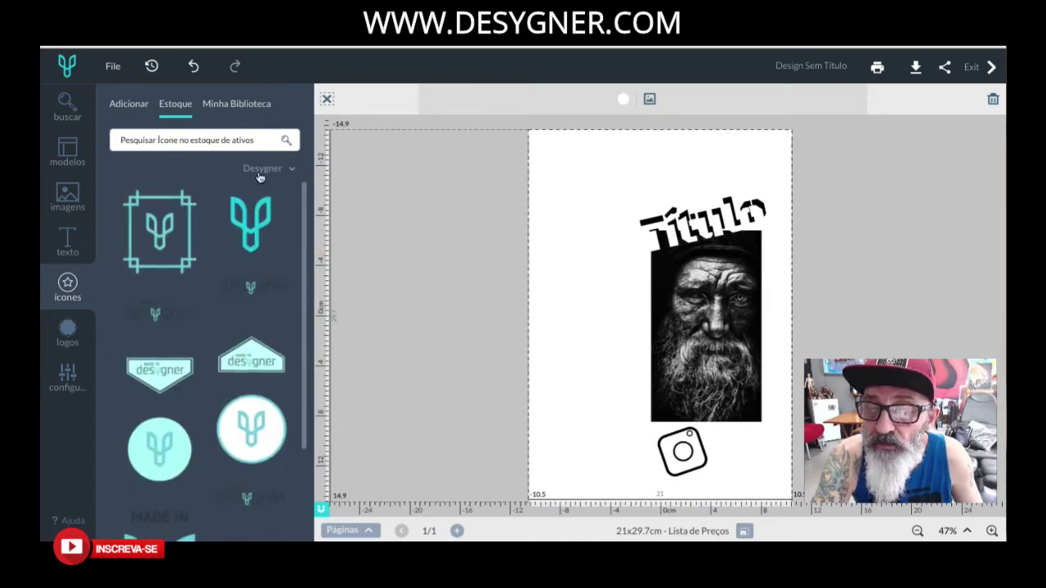
left_click(283, 170)
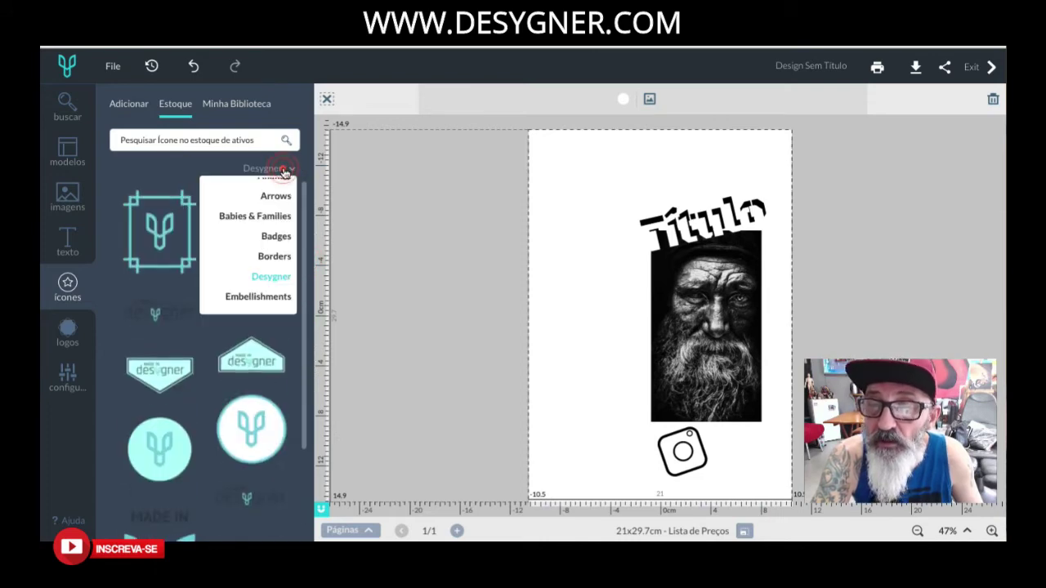
left_click(250, 296)
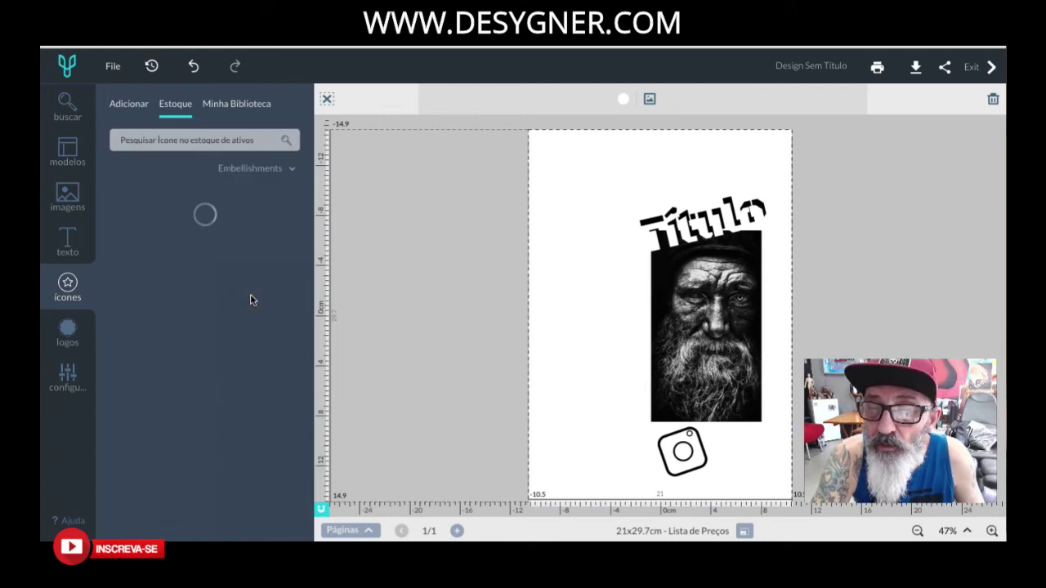
mouse_move(304, 227)
left_mouse_down()
mouse_move(303, 349)
mouse_move(317, 385)
mouse_move(300, 287)
mouse_move(311, 240)
left_mouse_up()
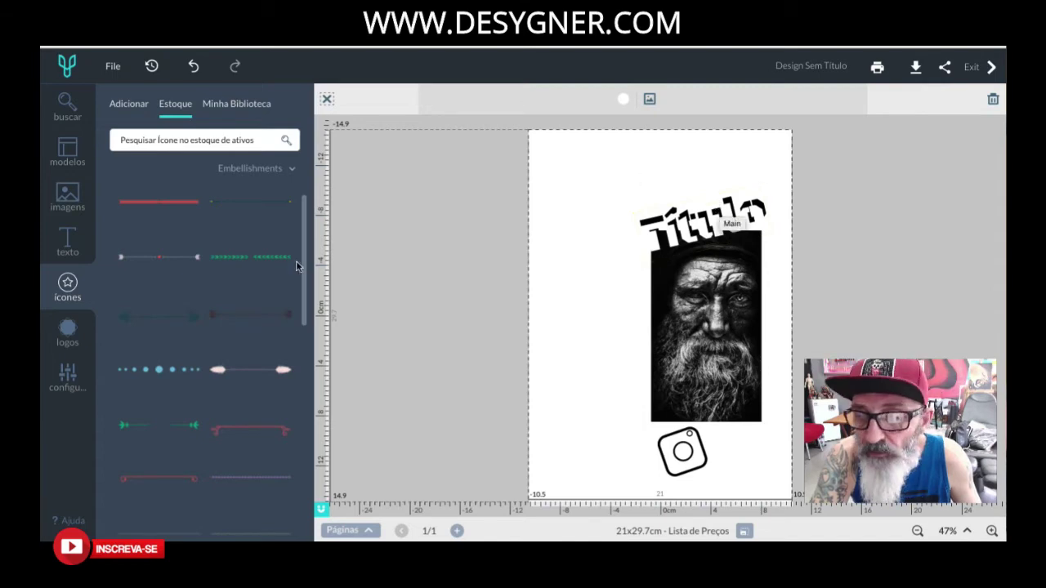
scroll(230, 353, "down", 5)
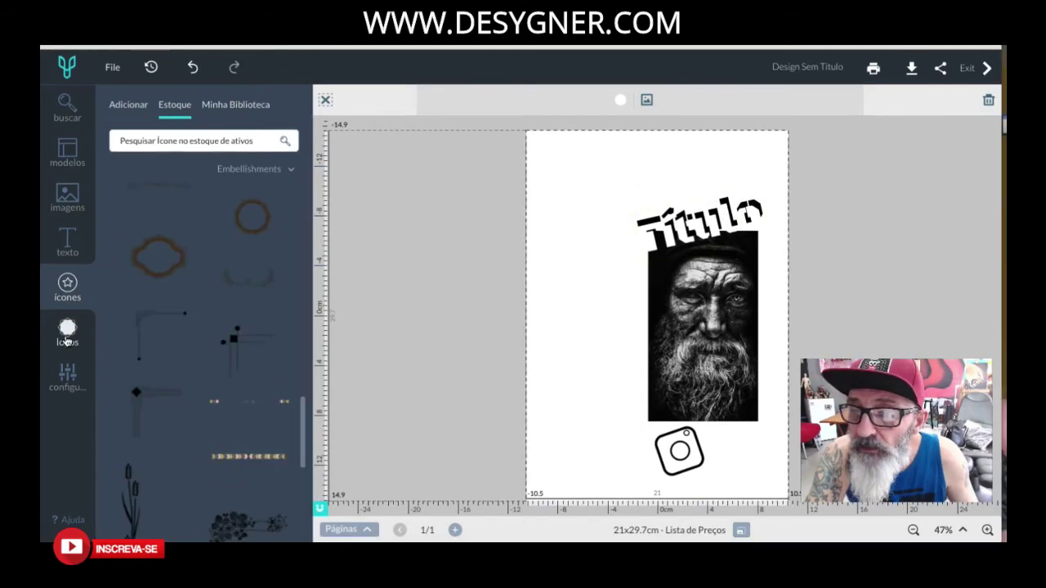
Open design settings, expand Equipe, and close the Co-Desygners invite window without inviting anyone.
left_click(67, 337)
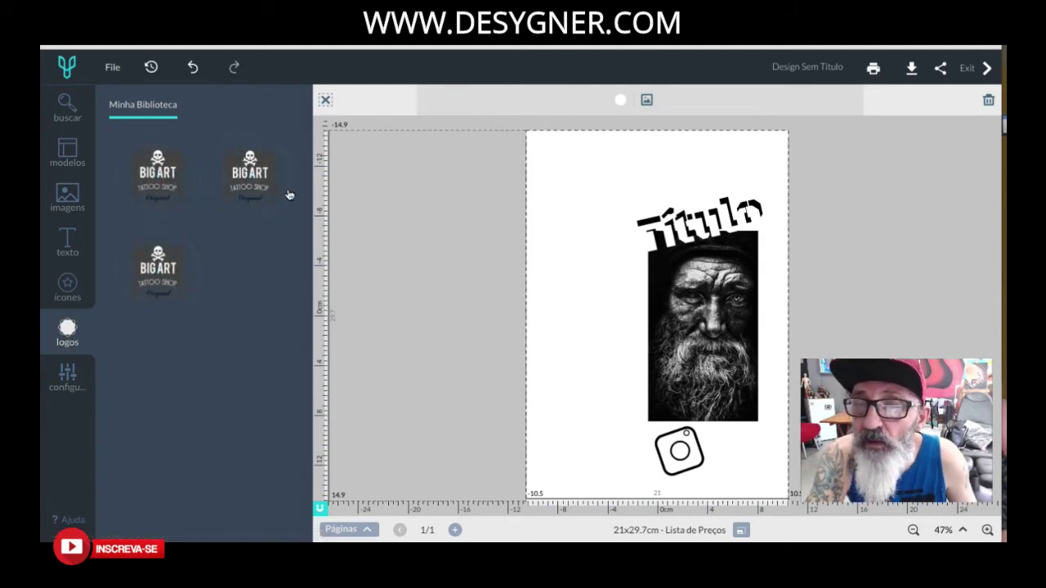
left_click(81, 377)
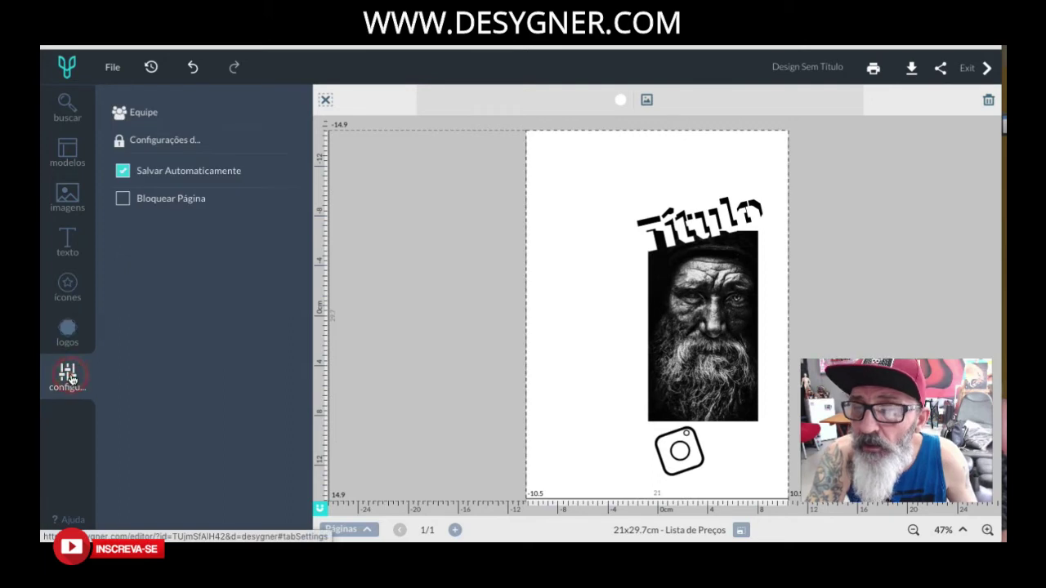
left_click(143, 114)
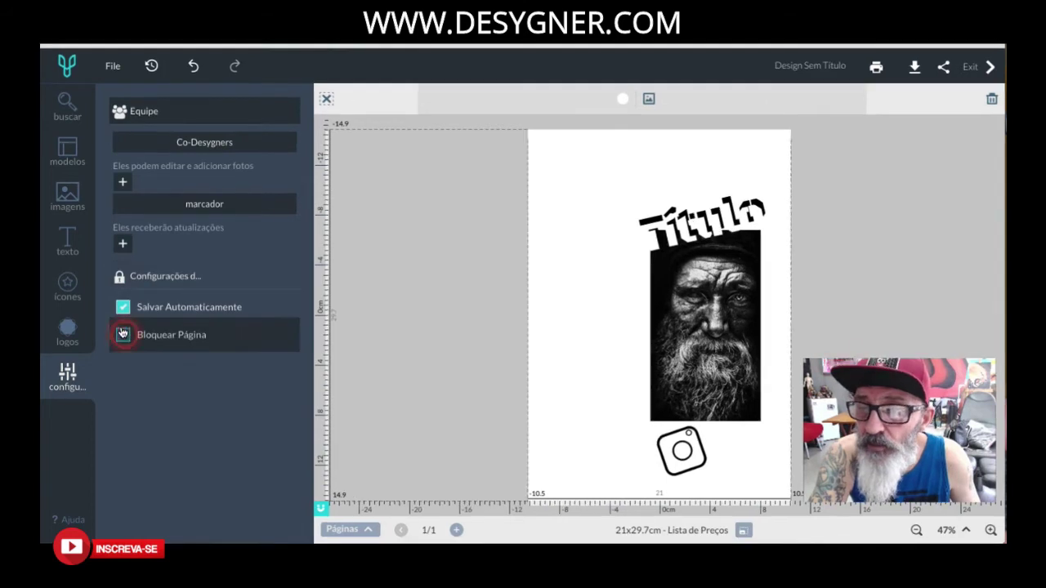
left_click(229, 252)
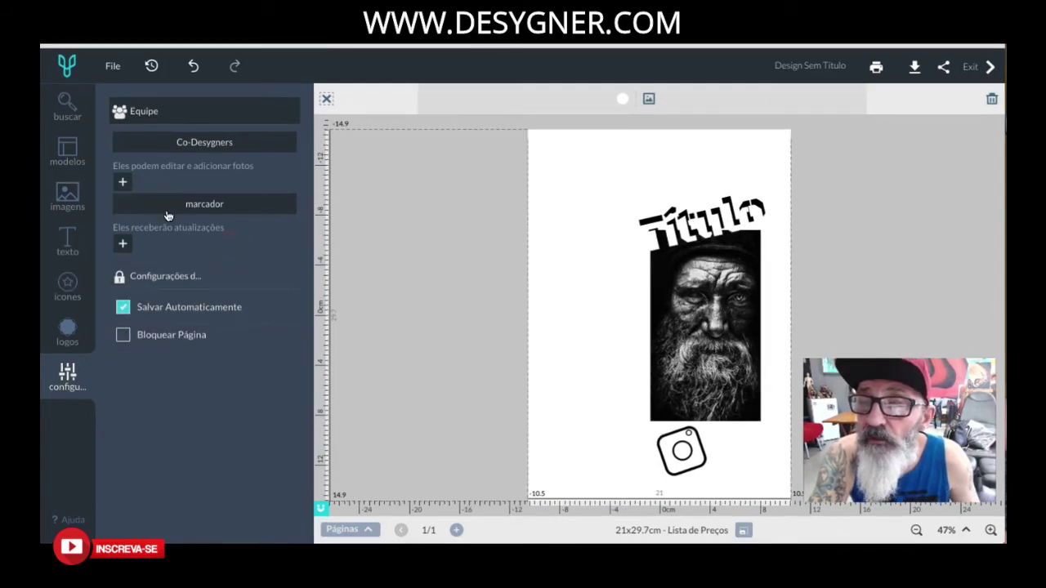
left_click(123, 182)
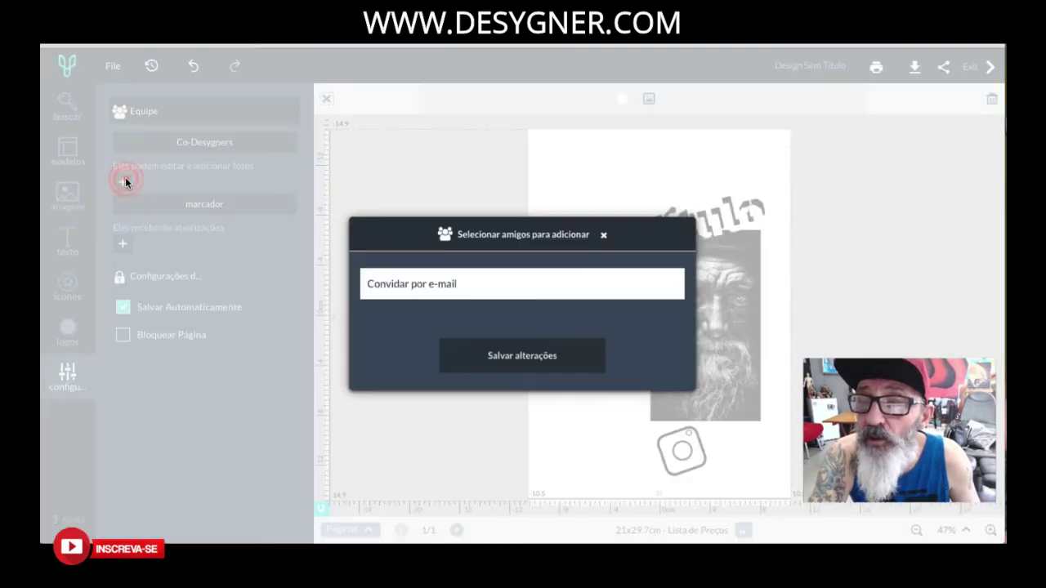
left_click(702, 310)
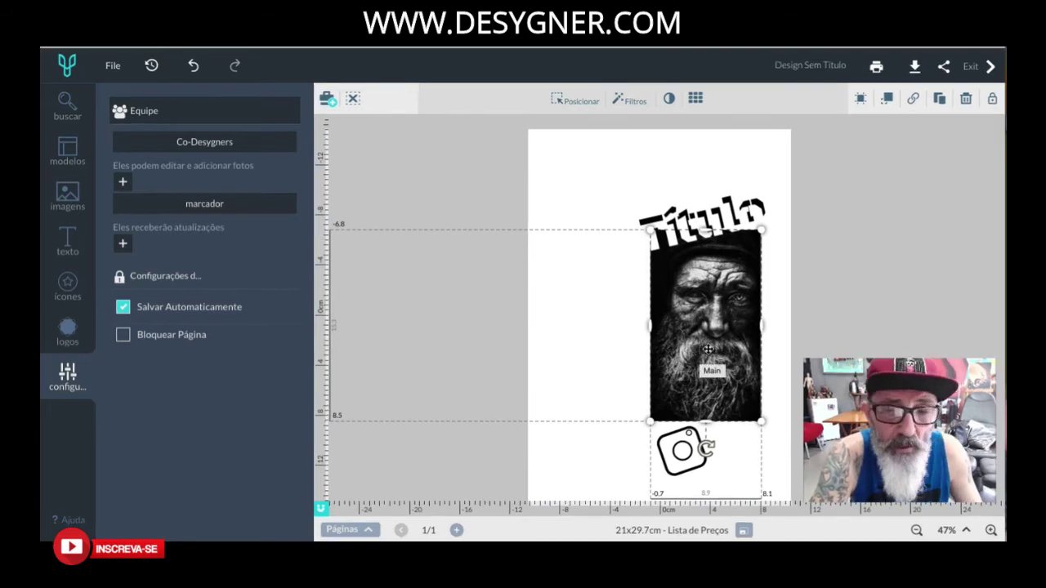
Nudge the portrait and Título up and left, then select the portrait.
left_click_drag(719, 317, 685, 285)
mouse_move(734, 209)
left_mouse_down()
mouse_move(694, 193)
mouse_move(733, 214)
left_mouse_up()
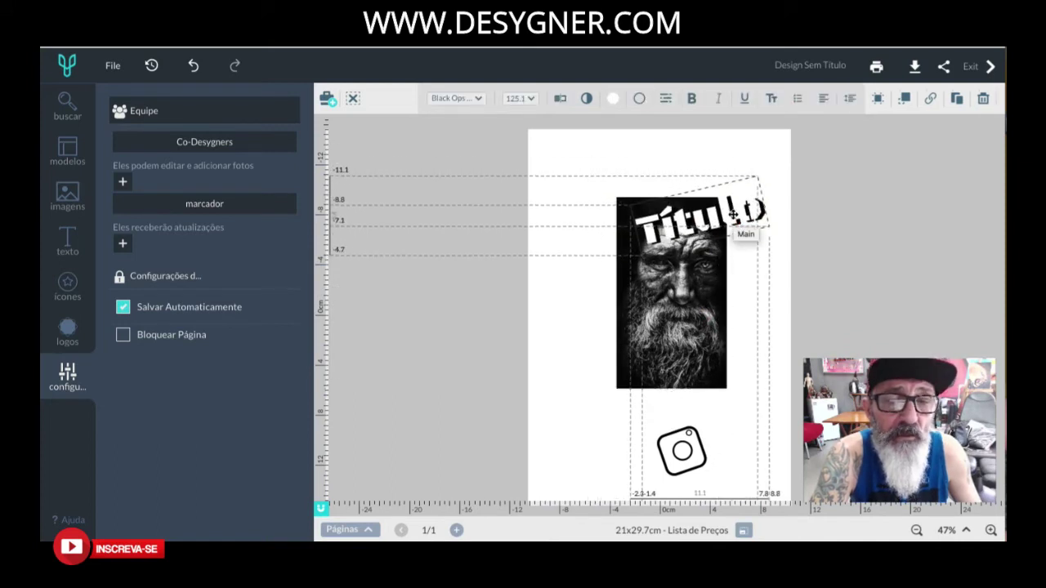
left_click(816, 218)
left_click(562, 147)
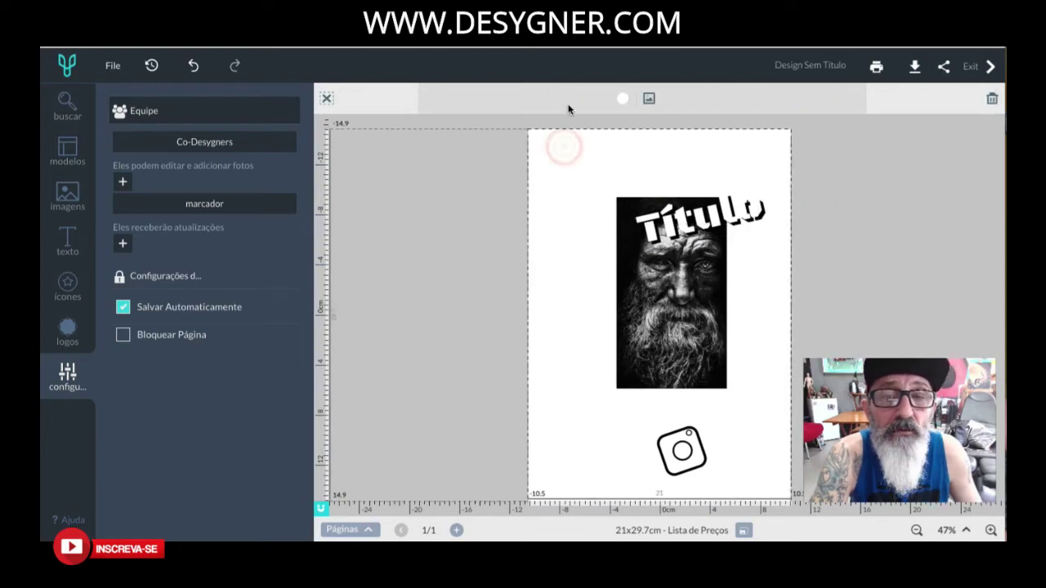
left_click(622, 258)
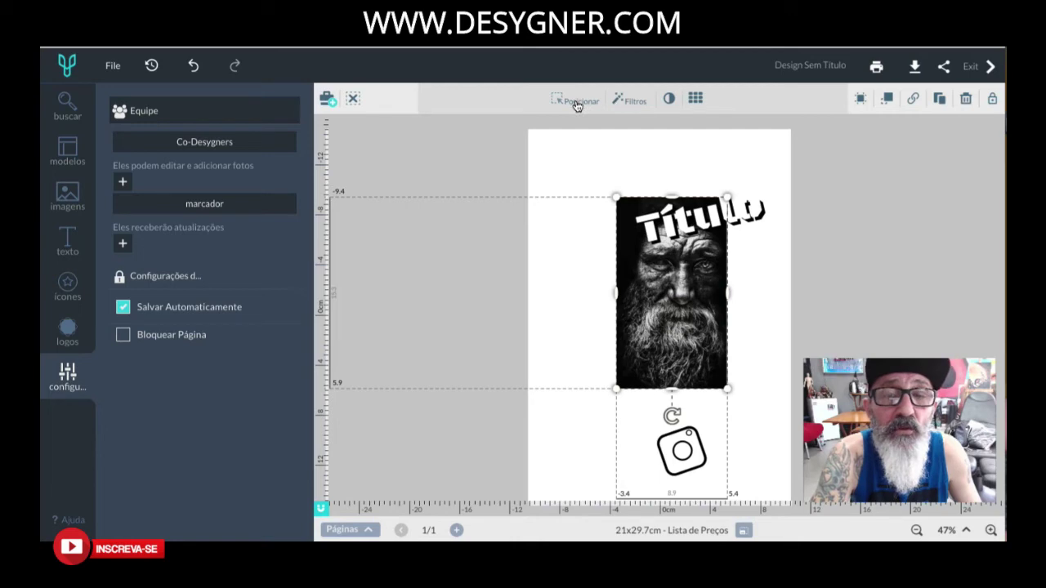
Try the Drama and Edge filters, then apply Avançado settings with Borrar 59 and Vignette 0.
left_click(637, 102)
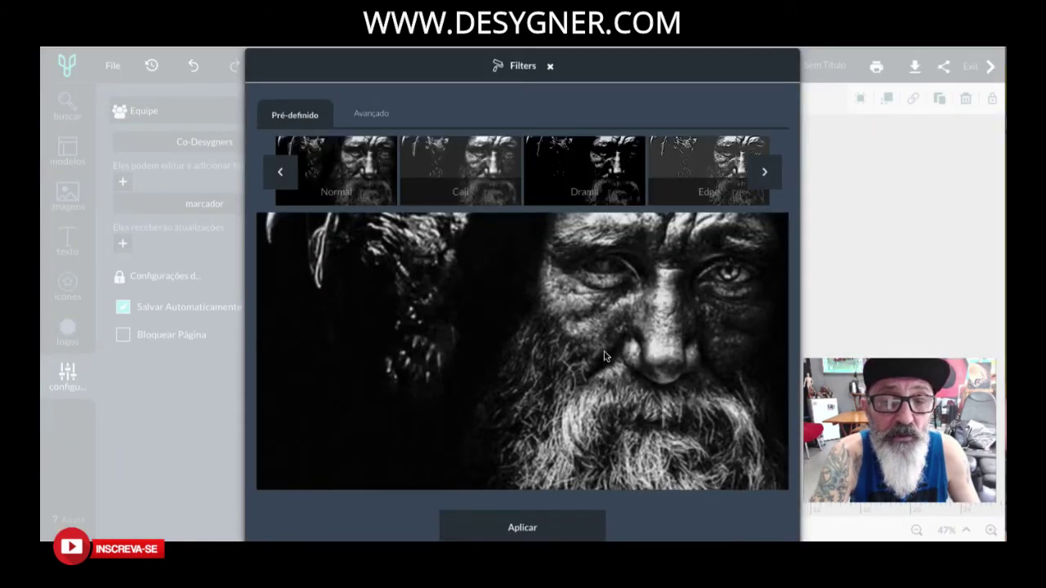
left_click(585, 179)
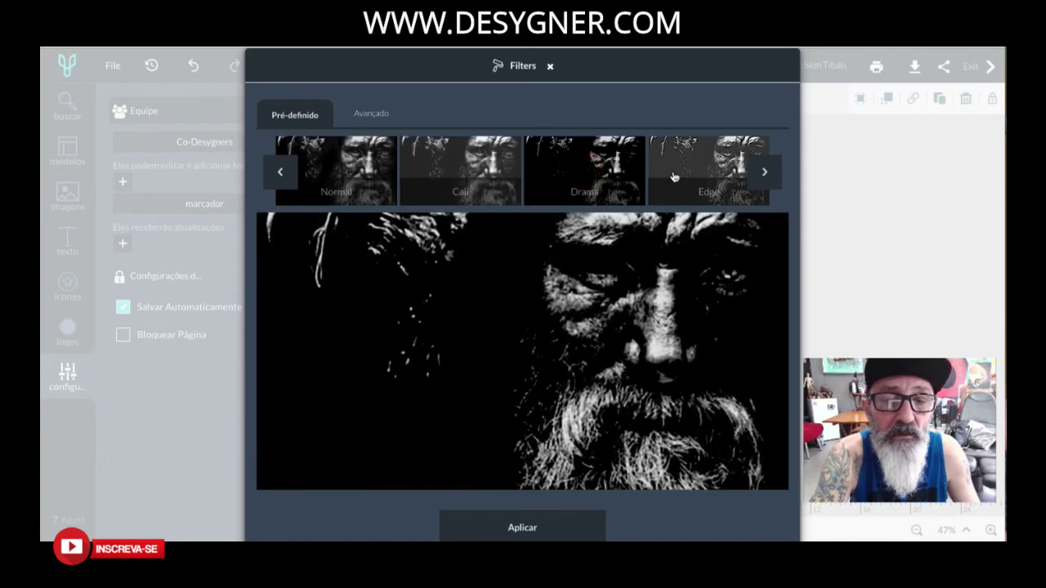
left_click(698, 172)
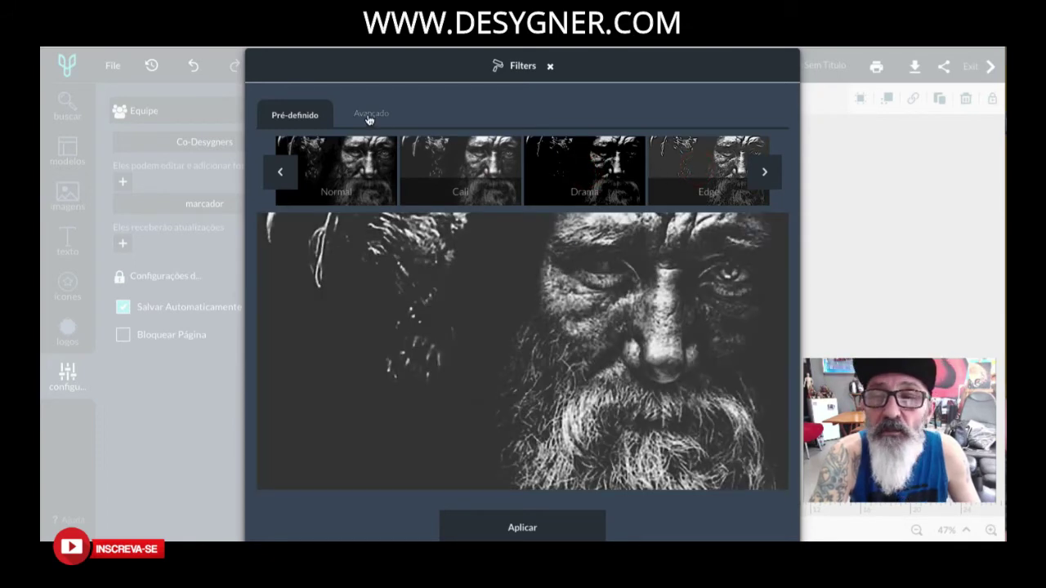
left_click(369, 117)
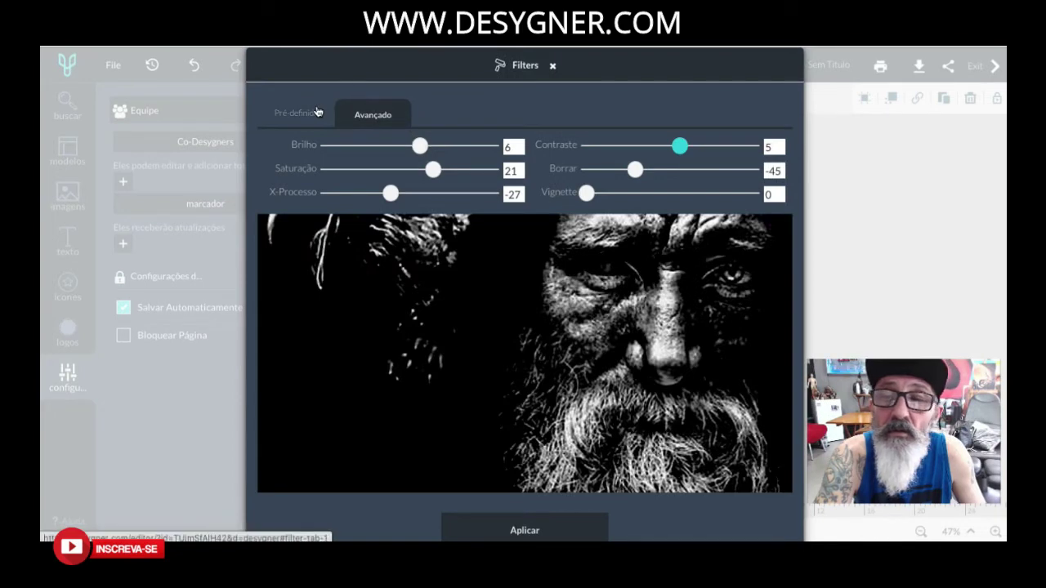
left_click(296, 114)
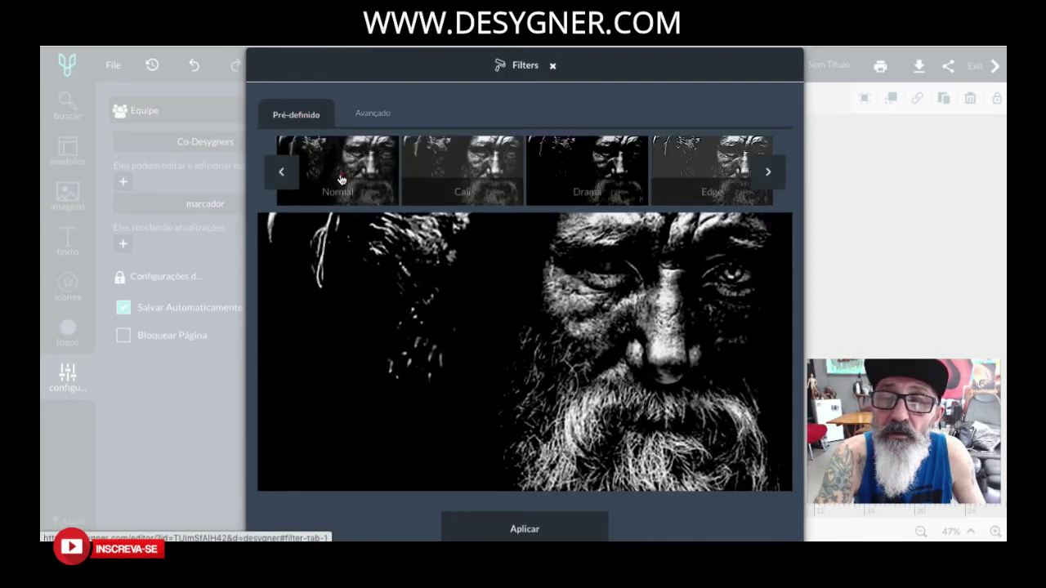
left_click(342, 179)
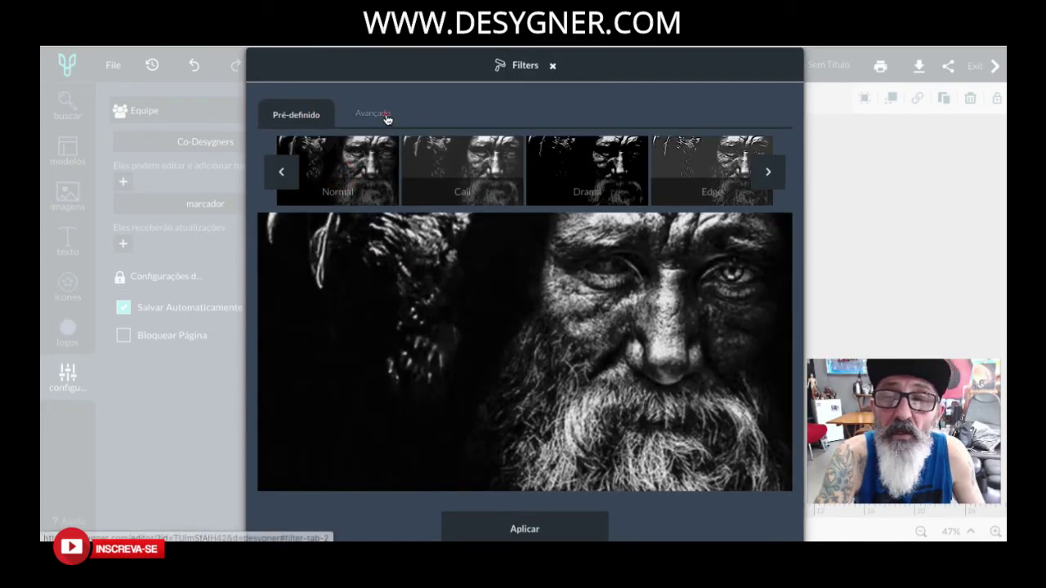
left_click(385, 115)
left_click_drag(675, 169, 763, 204)
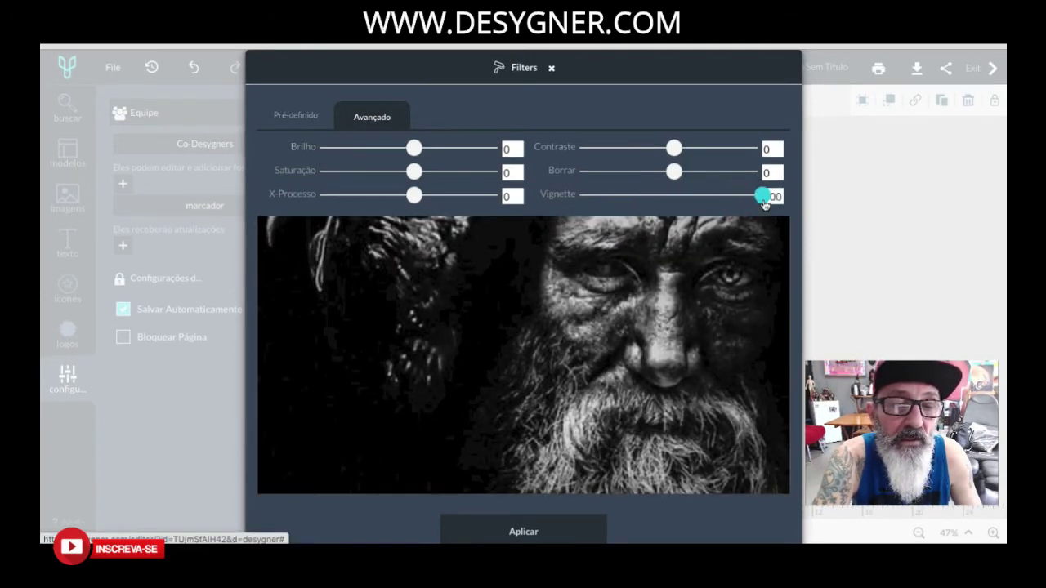
left_click_drag(674, 205, 517, 196)
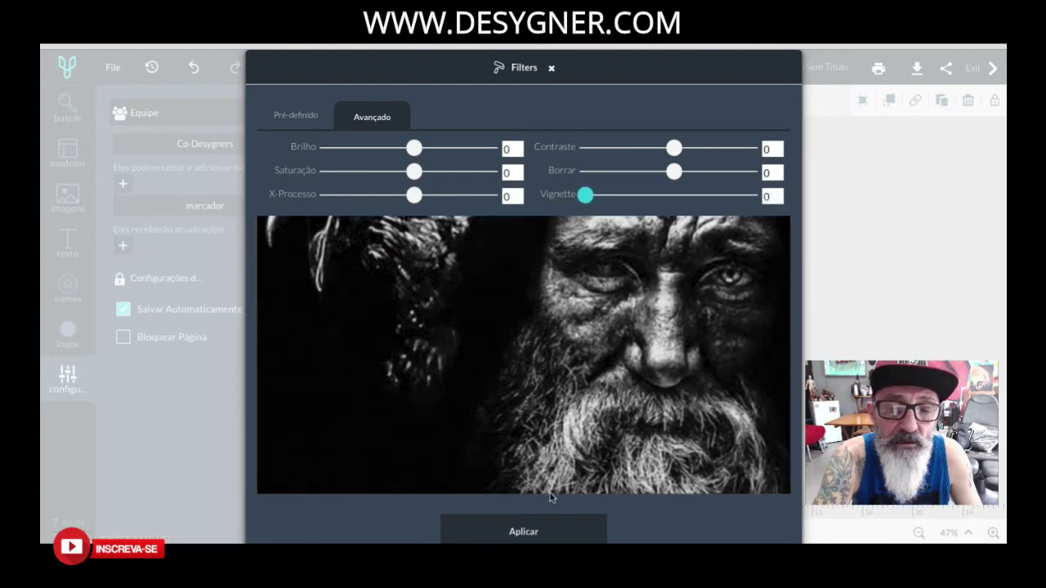
left_click(523, 532)
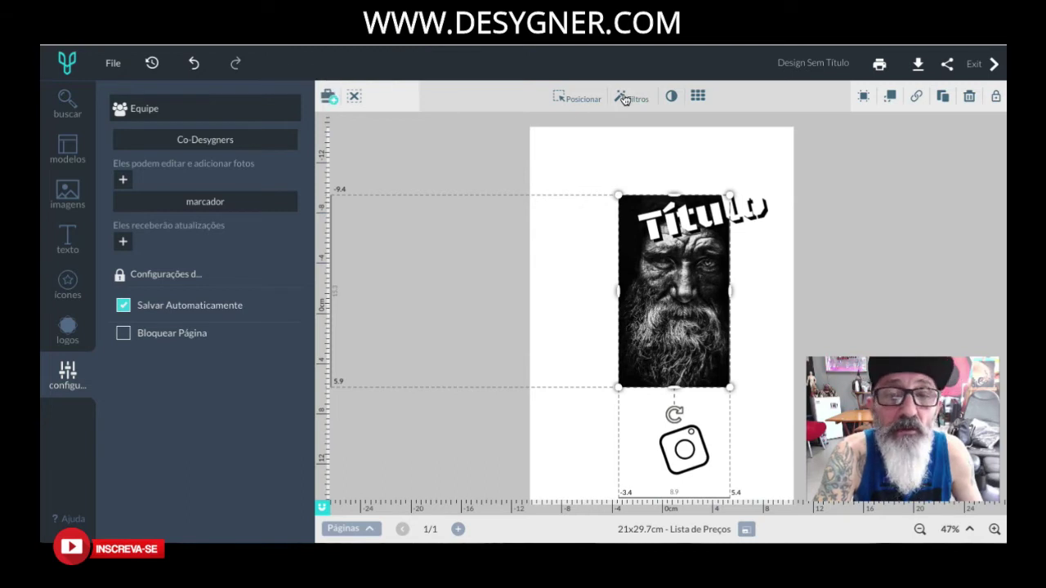
Lower the portrait's opacity to 93 and set it as the page background.
left_click(671, 98)
left_click_drag(777, 132, 803, 153)
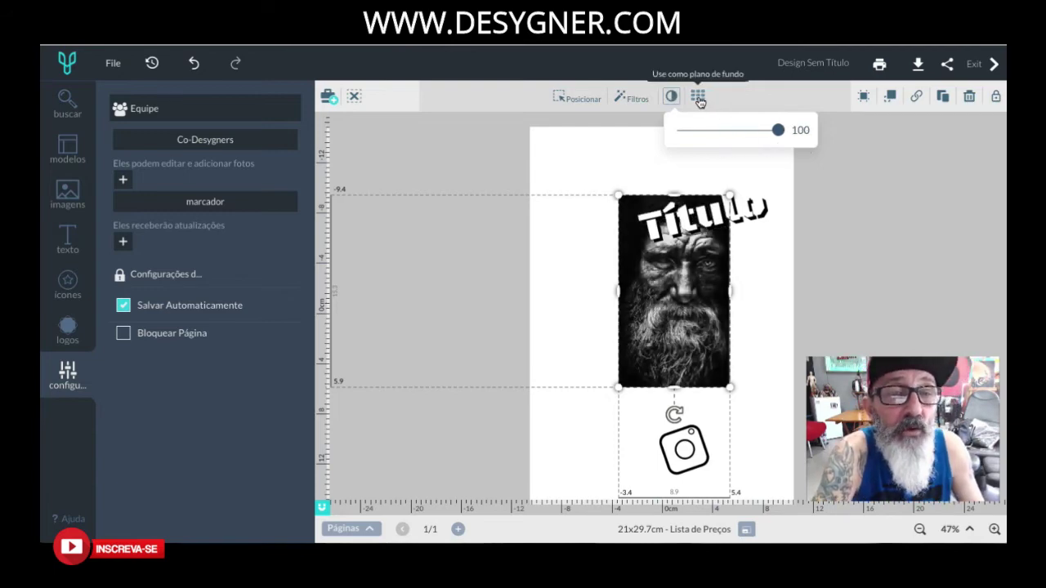
left_click(699, 99)
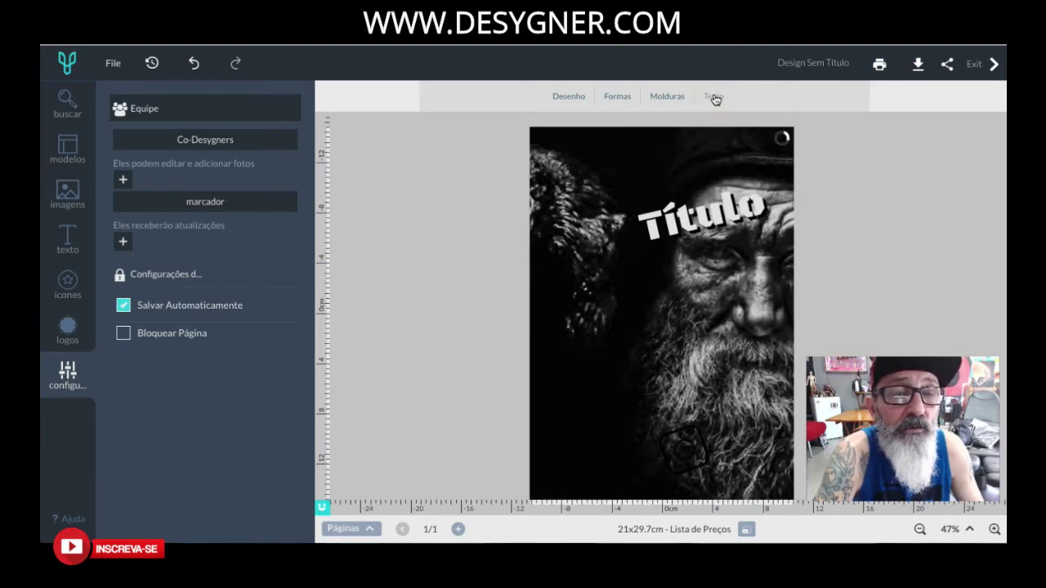
Try repositioning the background portrait, cancel, and undo so it returns to its frame.
left_click(660, 169)
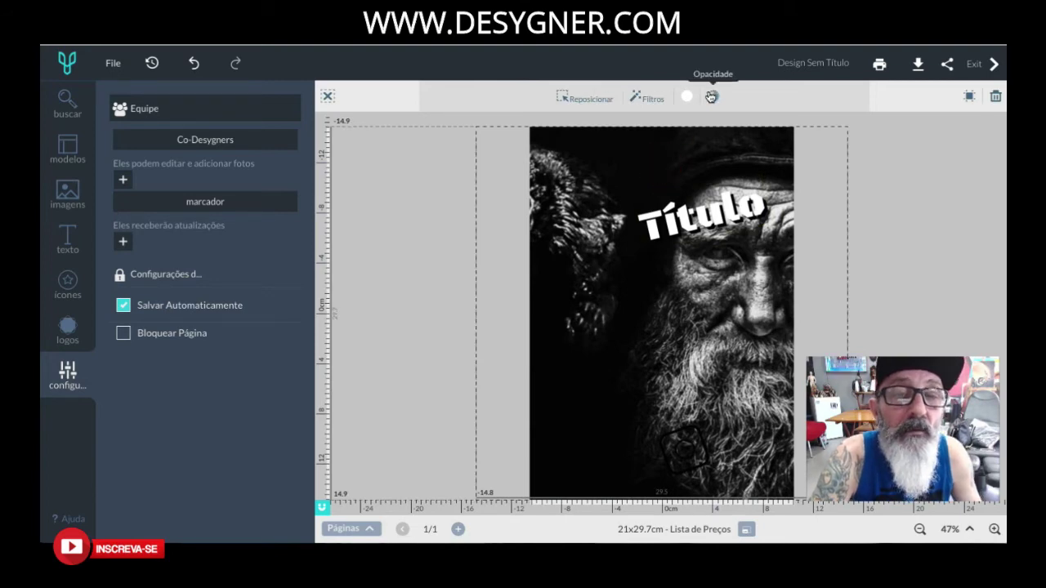
left_click(594, 102)
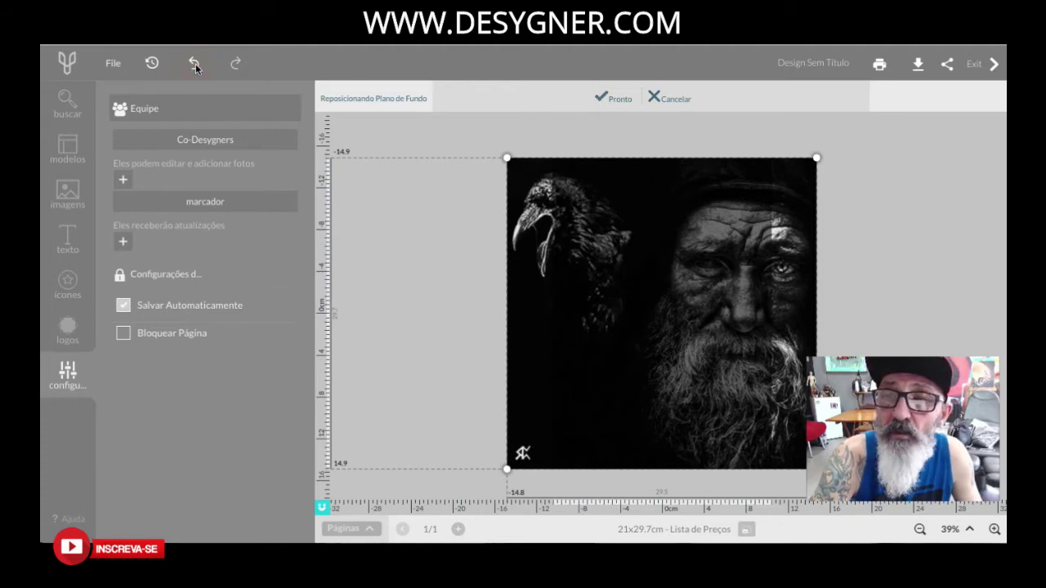
left_click(479, 269)
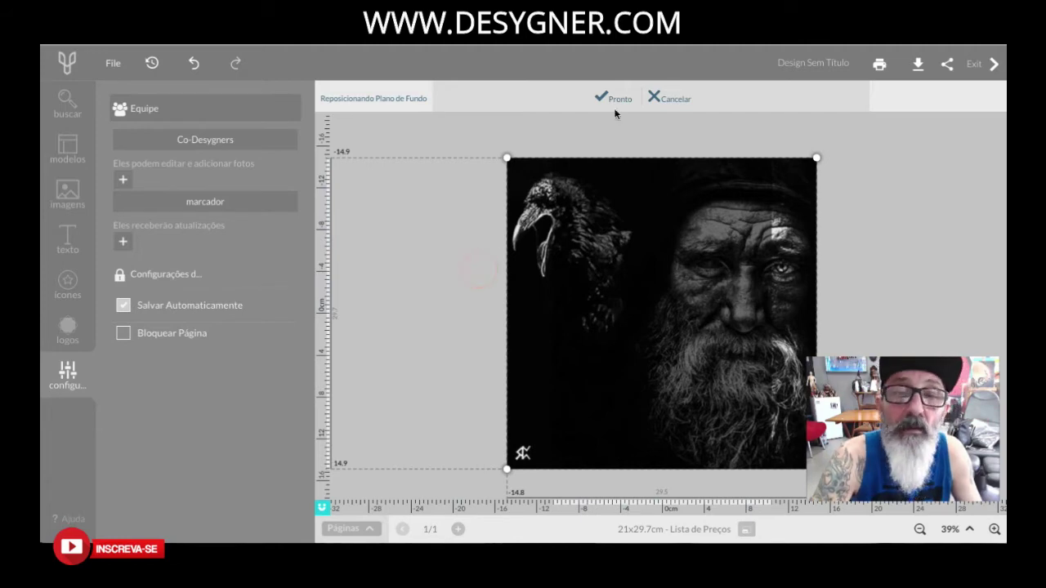
left_click(672, 99)
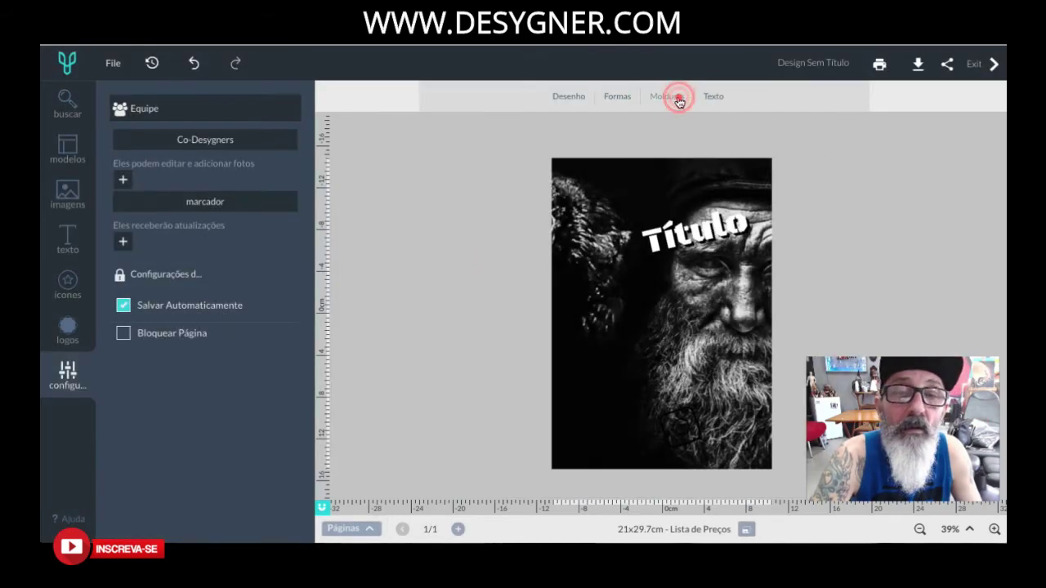
left_click(196, 63)
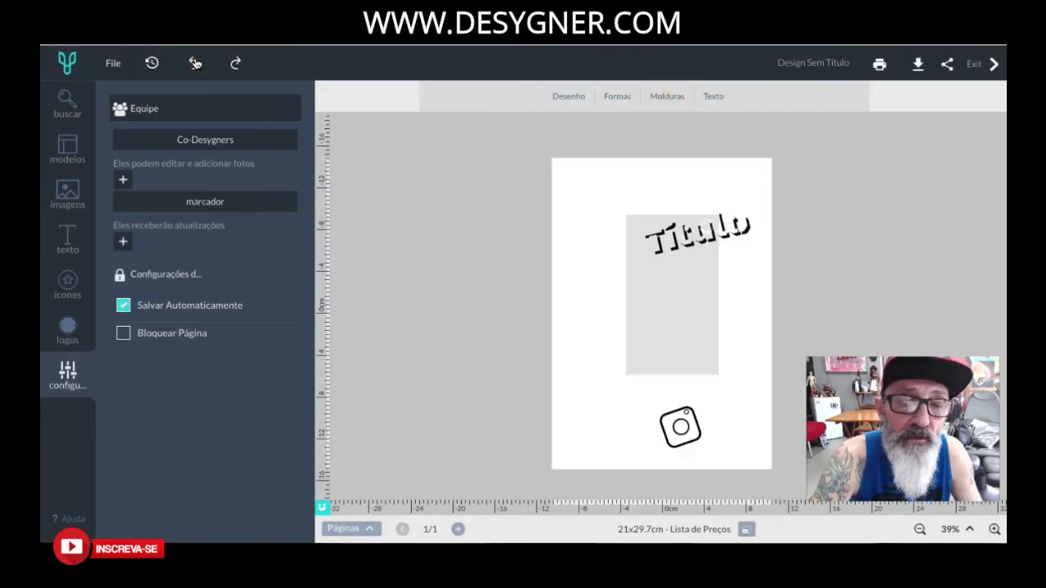
left_click(195, 62)
left_click(695, 312)
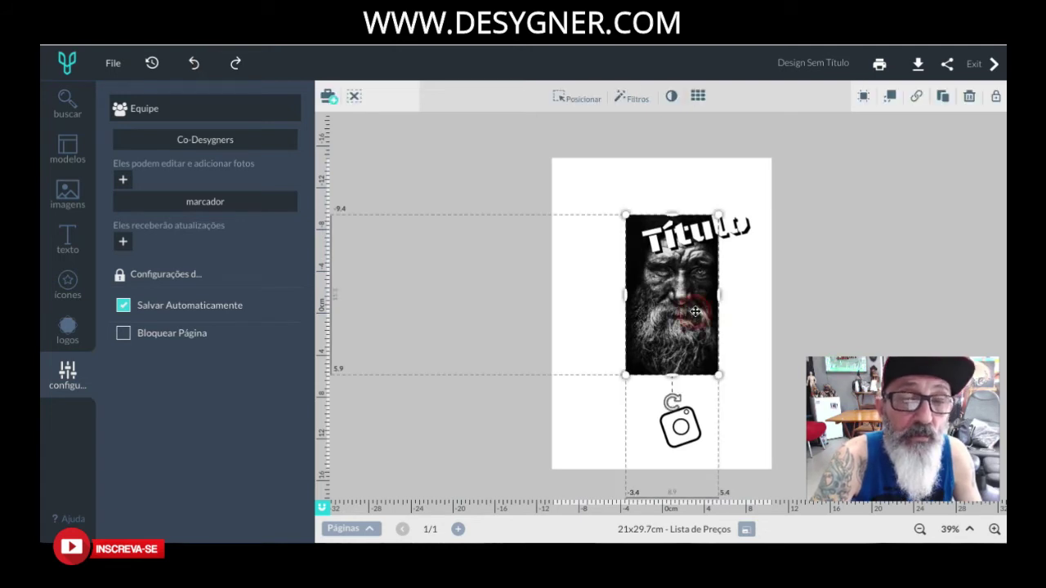
Test rotating the portrait left and right, ending with it upright.
left_click(865, 97)
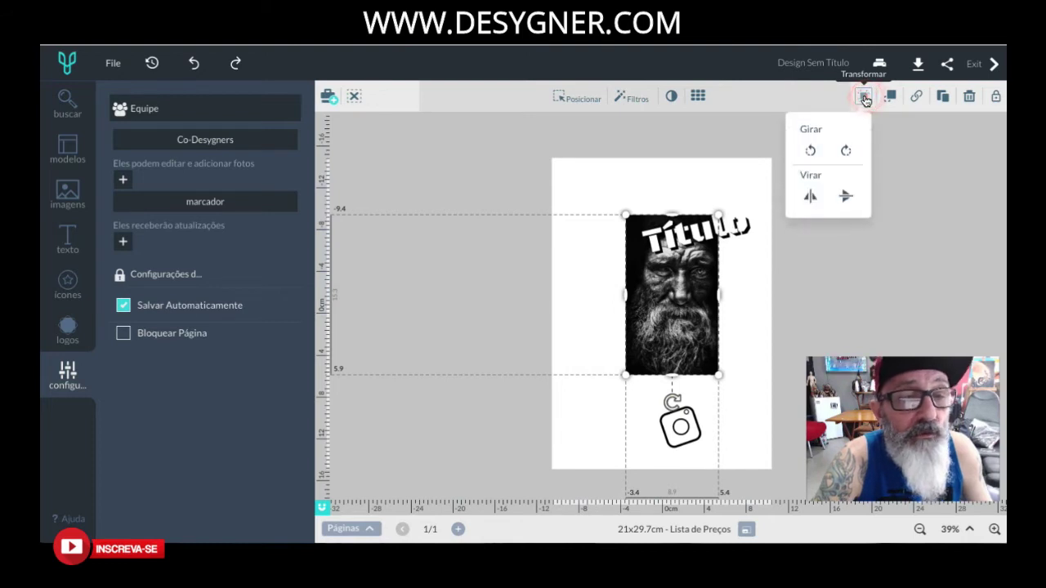
left_click(811, 151)
left_click(811, 151)
left_click(847, 152)
left_click(847, 152)
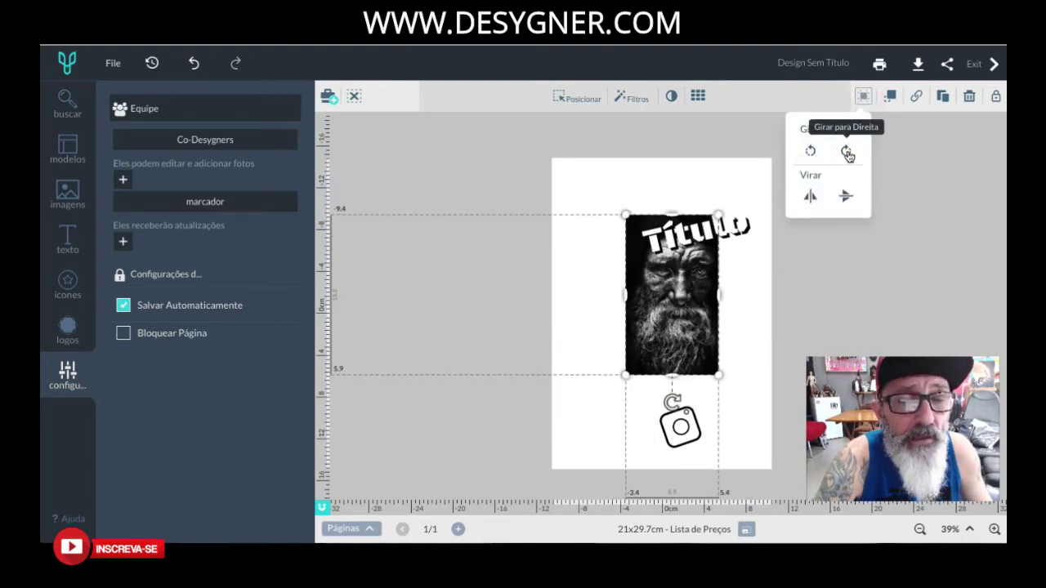
left_click(846, 152)
left_click(810, 150)
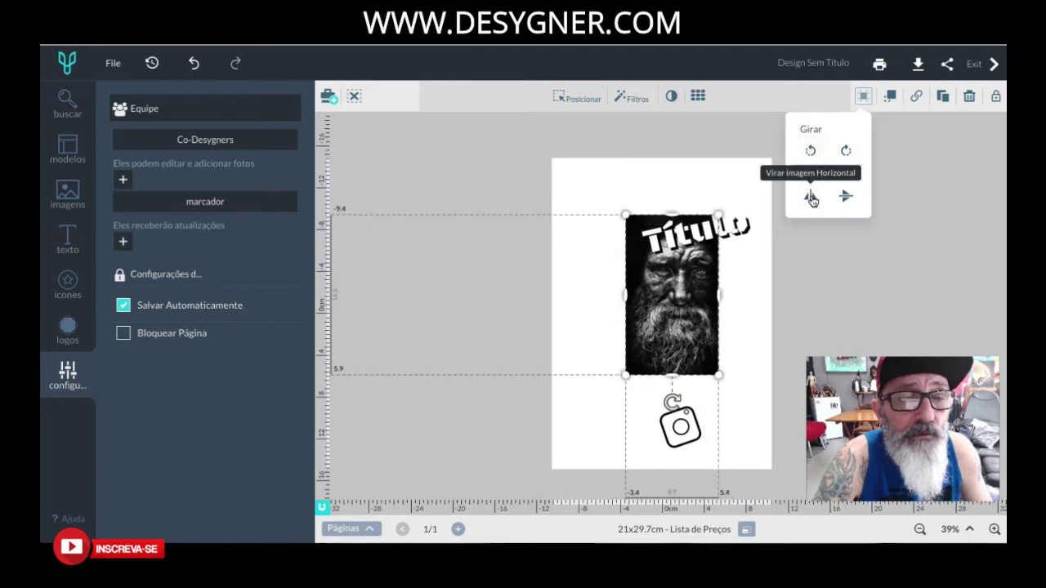
Test horizontal and vertical flips on the portrait, restoring its normal orientation.
left_click(810, 196)
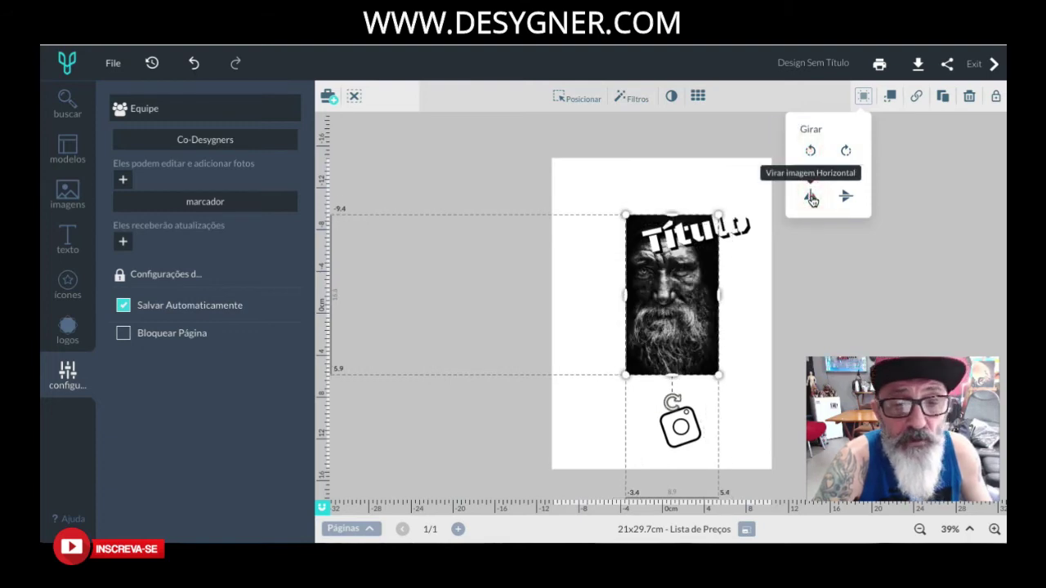
left_click(811, 199)
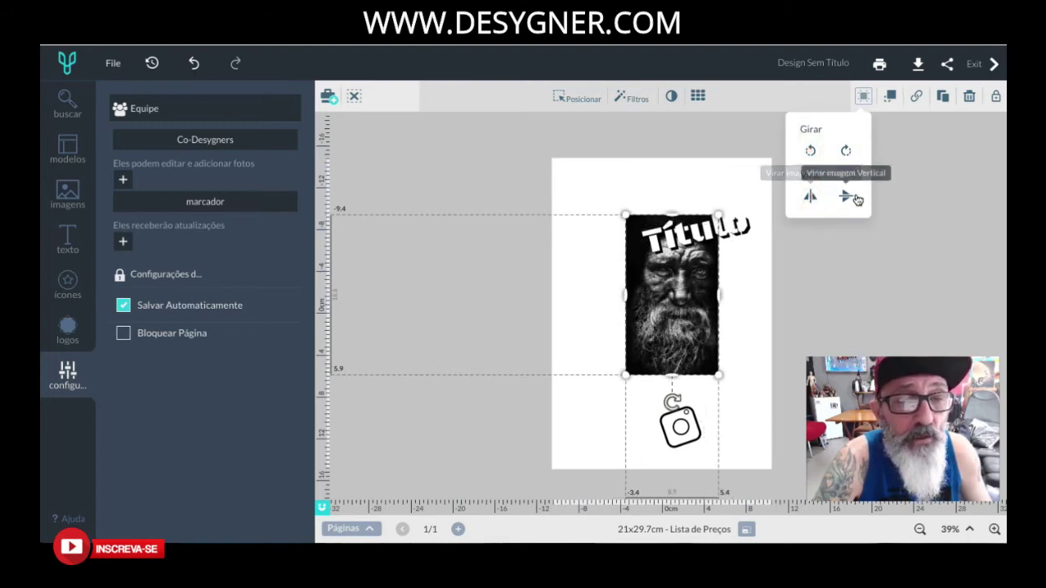
left_click(848, 197)
left_click(848, 197)
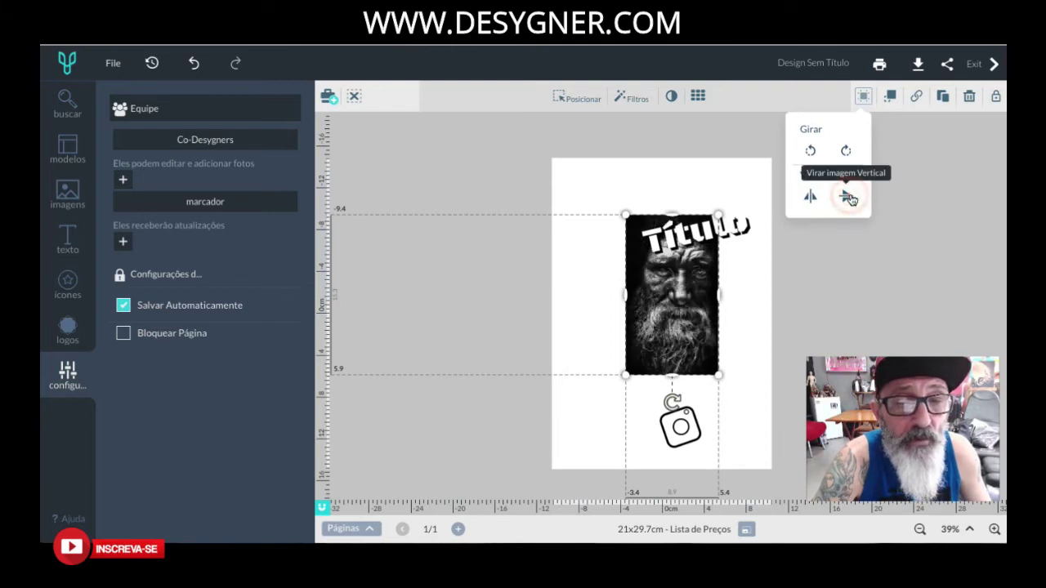
left_click(892, 99)
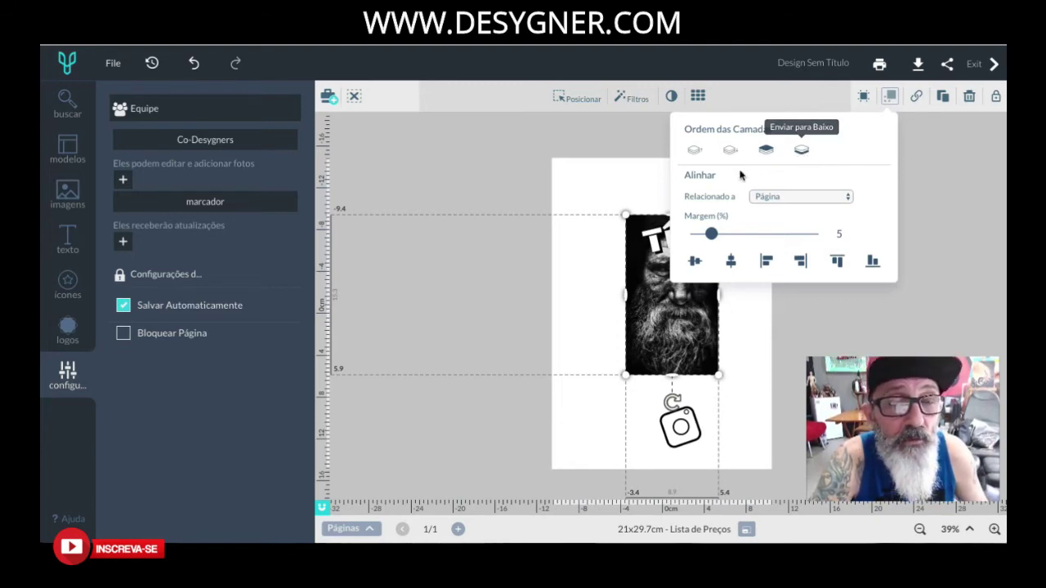
Keep alignment relative to the page and widen the alignment margin.
left_click(766, 197)
left_click(765, 196)
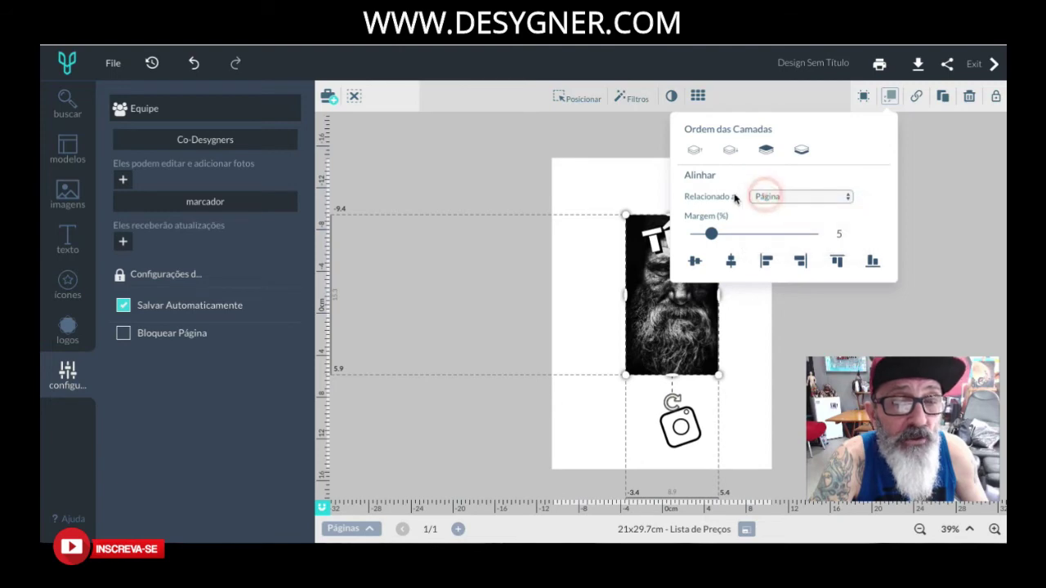
mouse_move(711, 234)
left_mouse_down()
mouse_move(776, 237)
mouse_move(719, 236)
left_mouse_up()
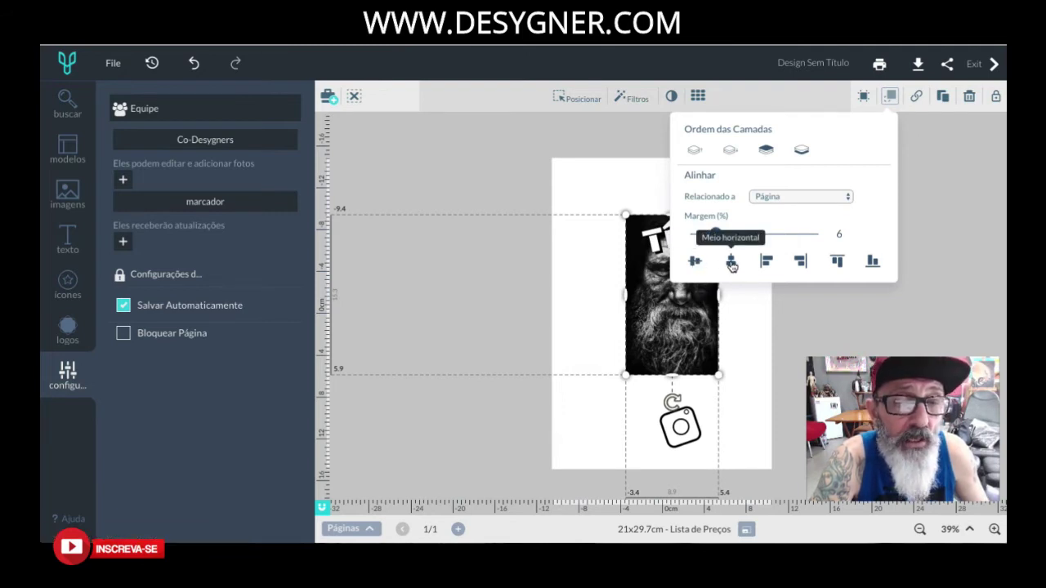
Select the portrait, Título and Instagram icon and try left, right, top and bottom page alignment.
left_click_drag(589, 181, 761, 443)
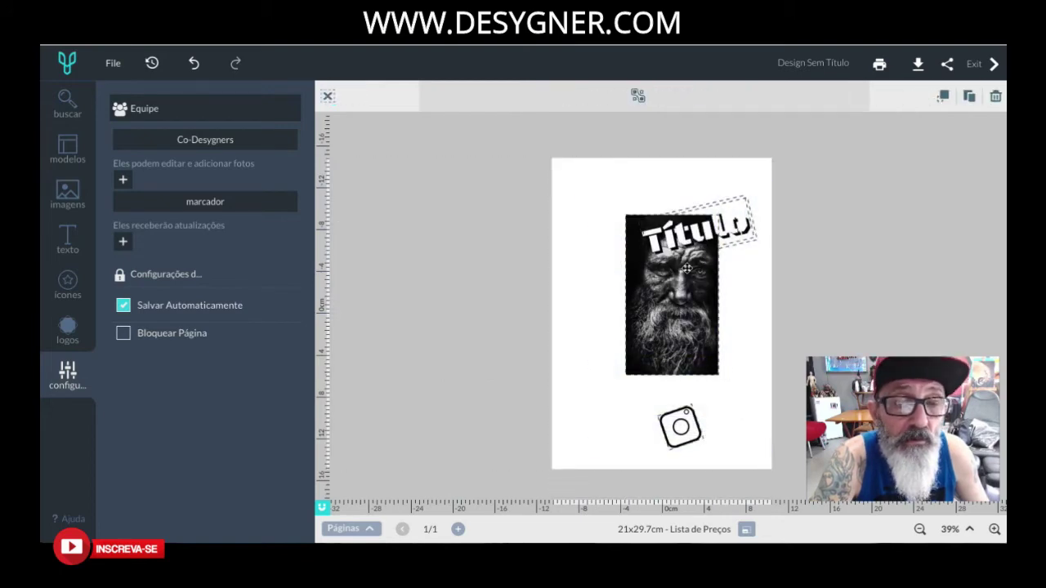
left_click(944, 98)
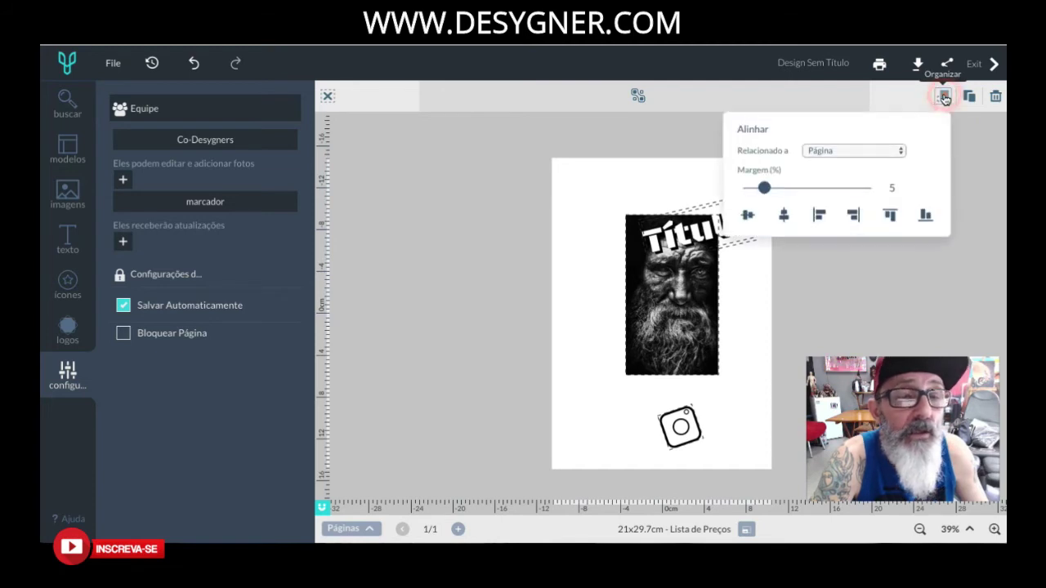
left_click(784, 216)
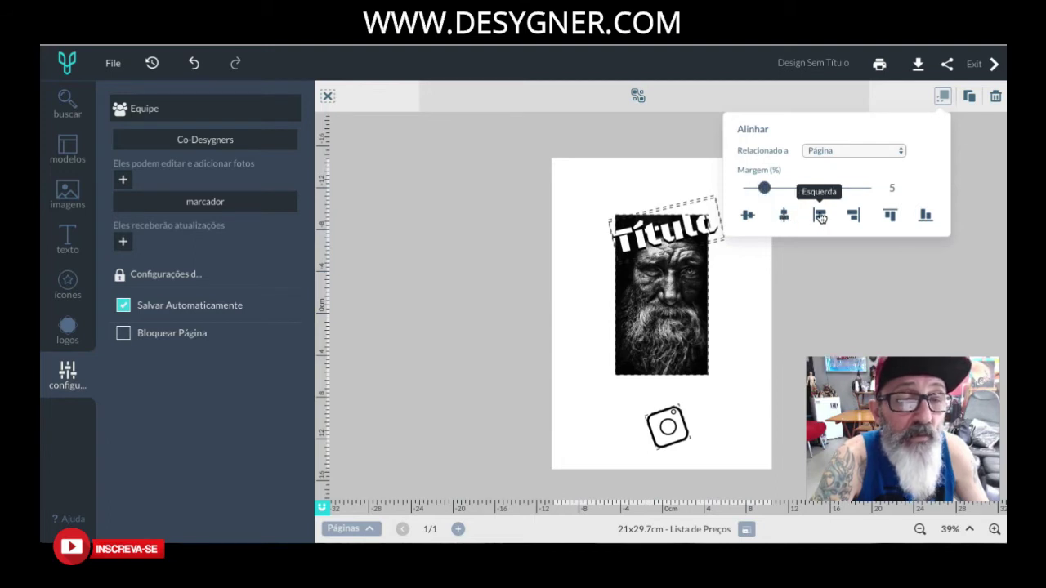
left_click(820, 216)
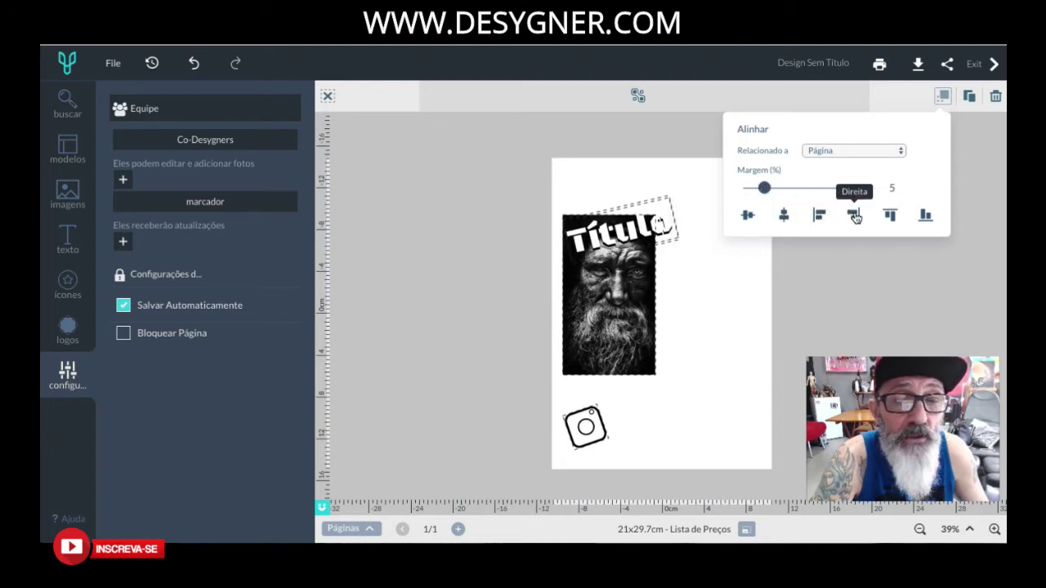
left_click(854, 215)
left_click(890, 215)
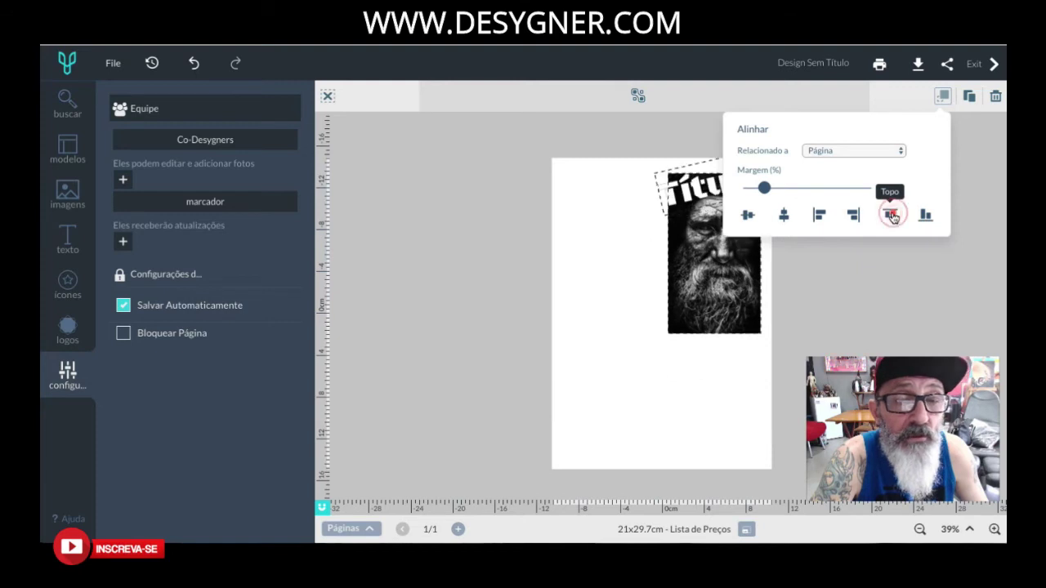
left_click(925, 216)
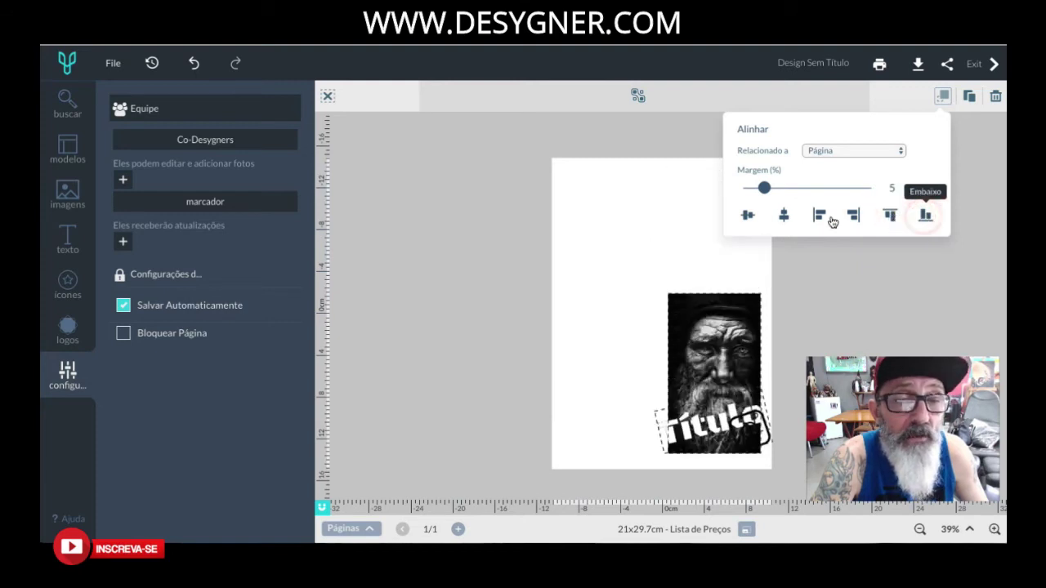
Centre the selection horizontally and vertically, then move Título up to the photo's top.
left_click(784, 216)
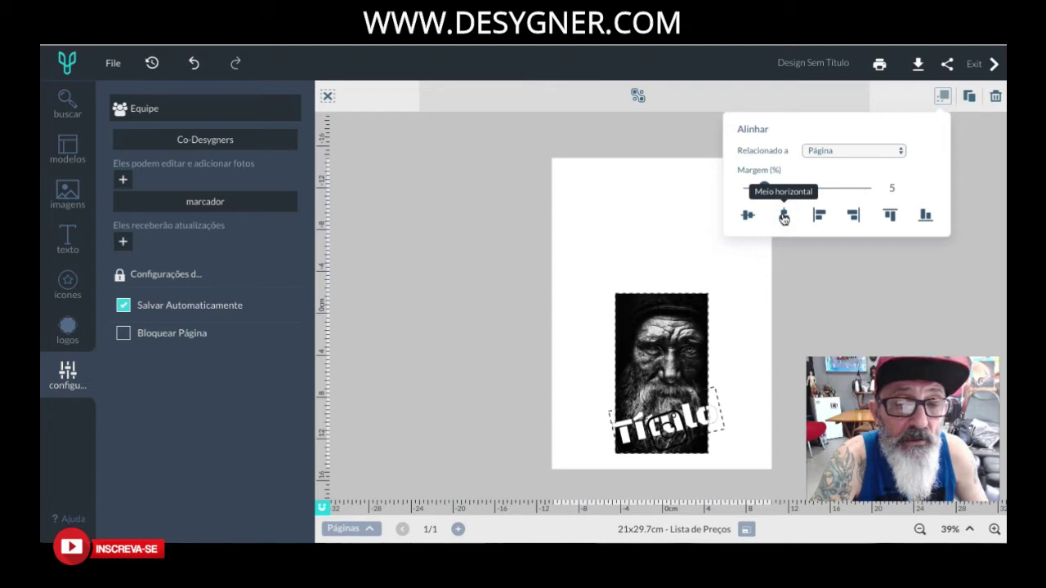
left_click(749, 217)
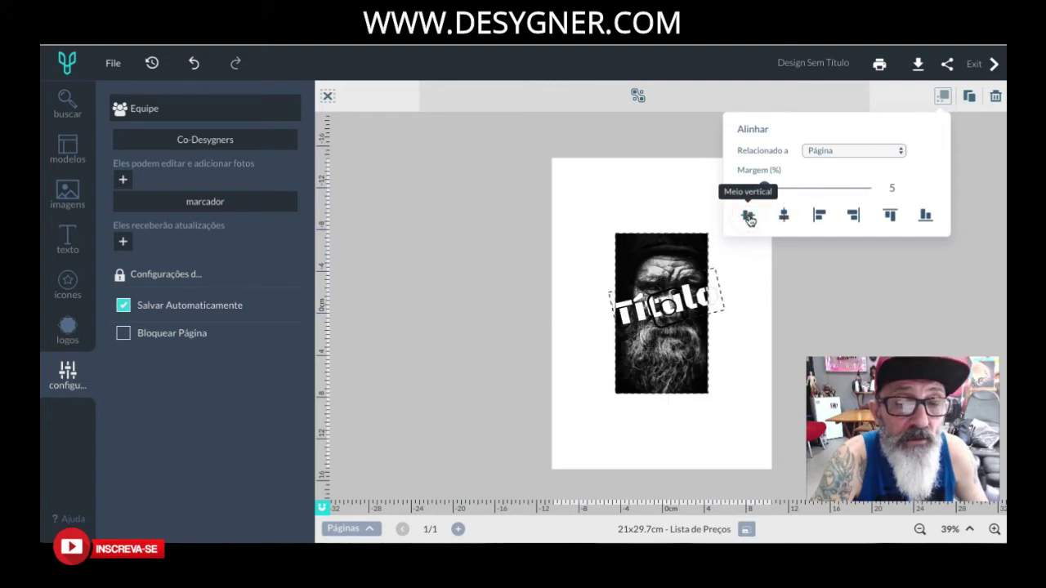
left_click(752, 297)
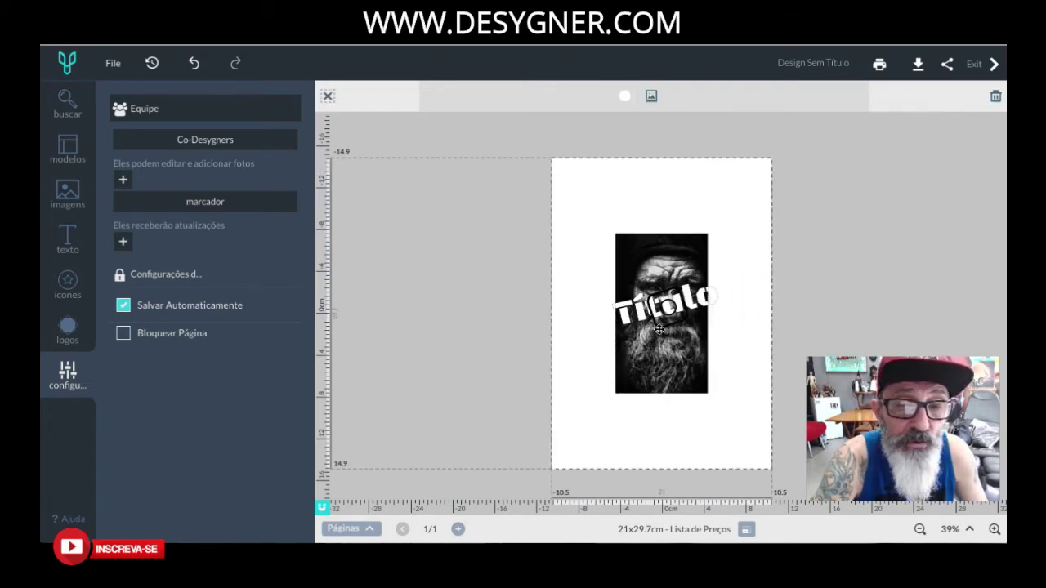
left_click_drag(687, 304, 687, 241)
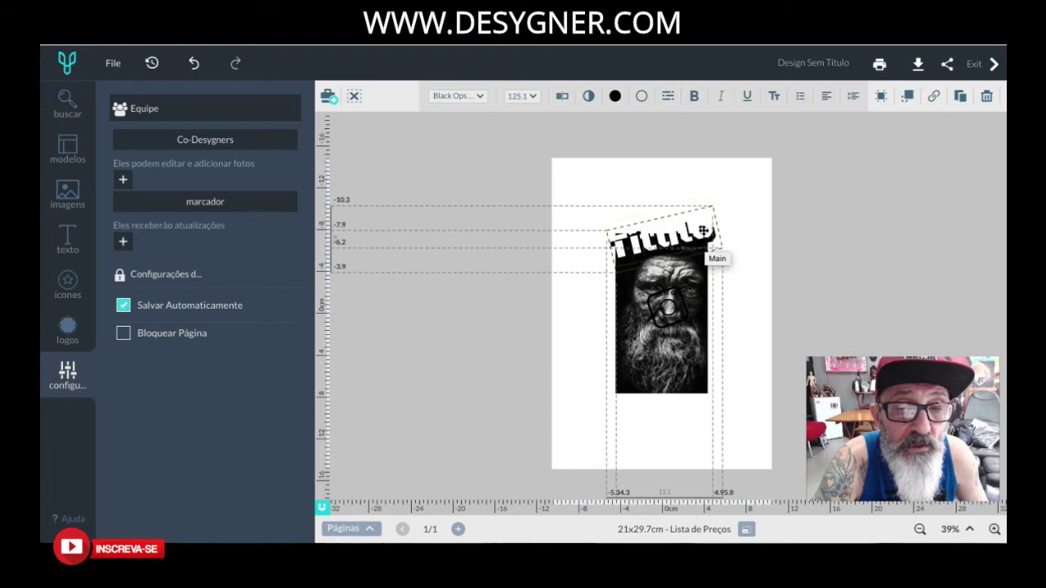
Drag the Instagram icon down so it sits just beneath the portrait.
left_click(701, 232)
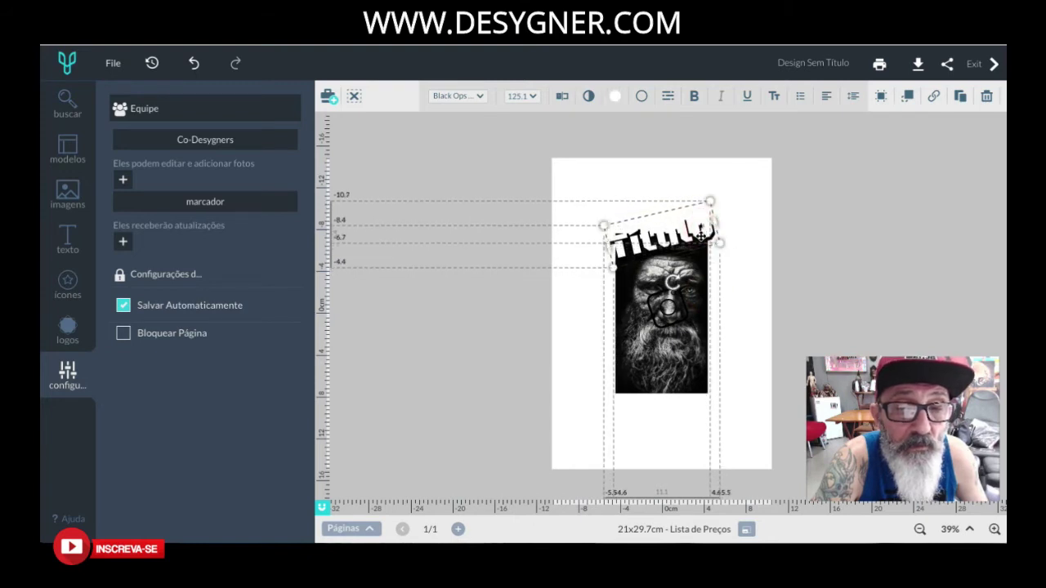
left_click_drag(672, 314, 664, 417)
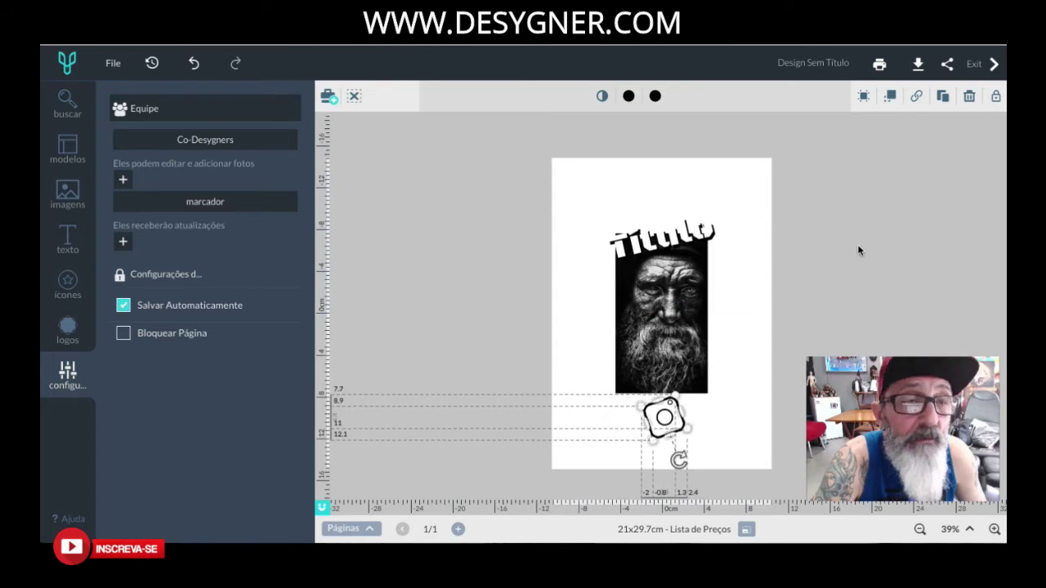
left_click(918, 97)
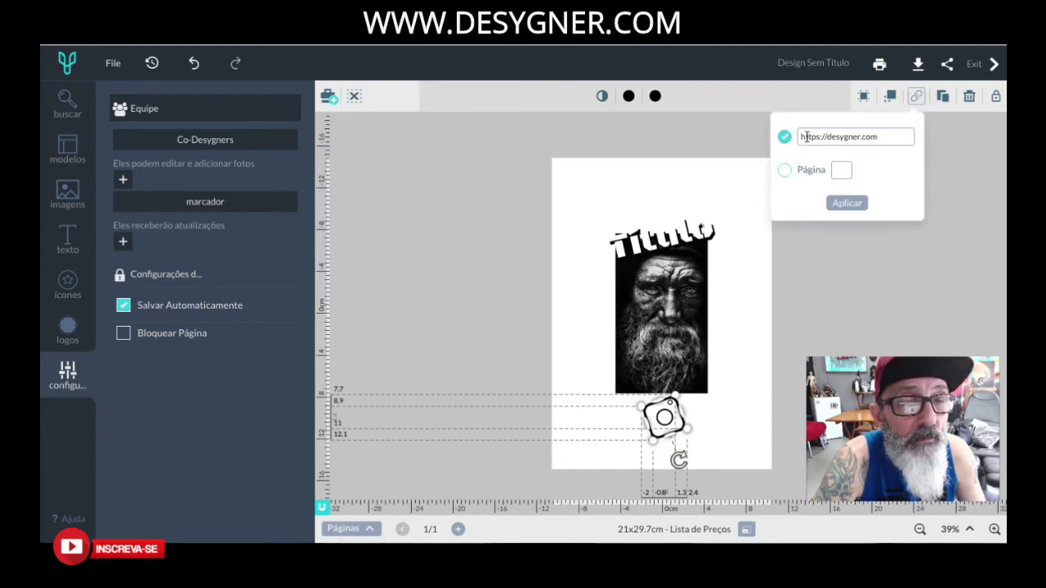
left_click(784, 170)
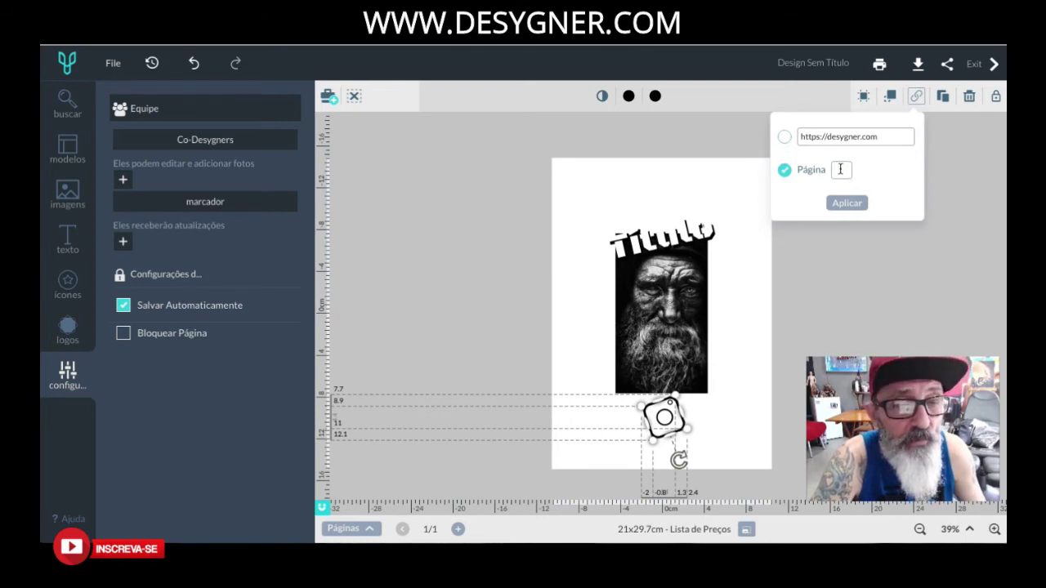
left_click(785, 138)
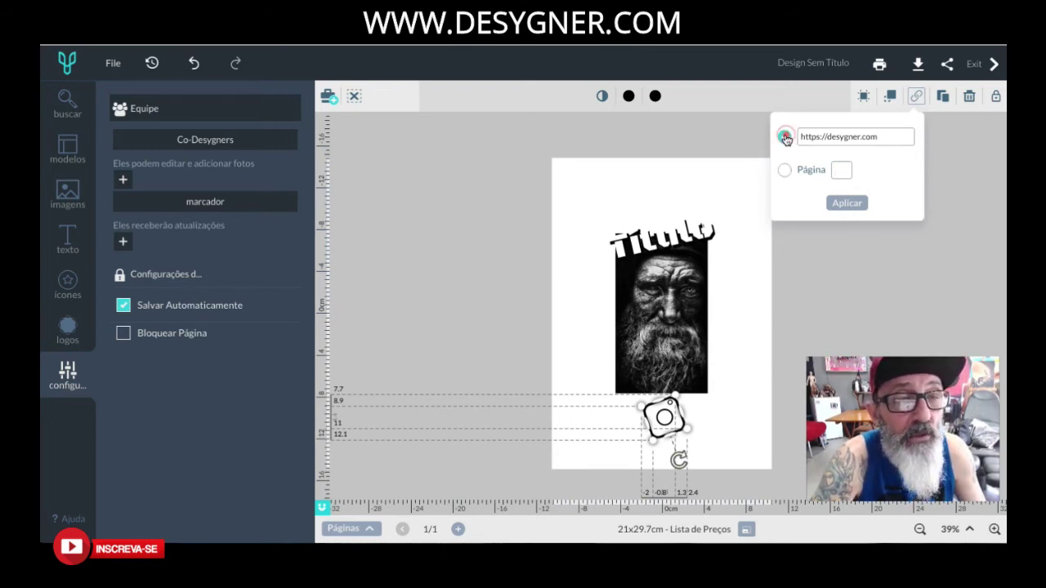
left_click(845, 206)
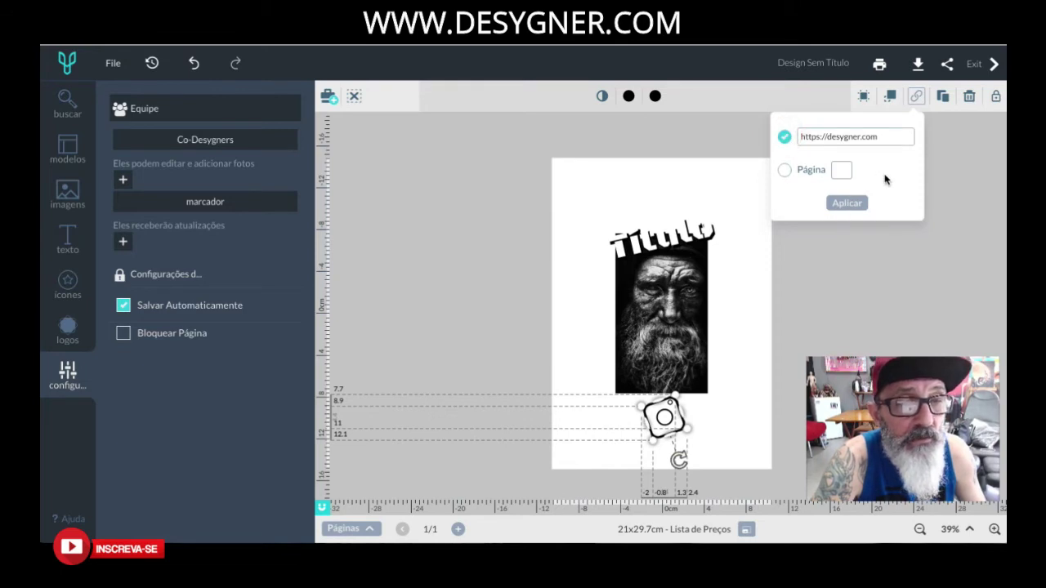
Duplicate the Instagram icon, then delete the copy and reselect the original.
left_click(944, 99)
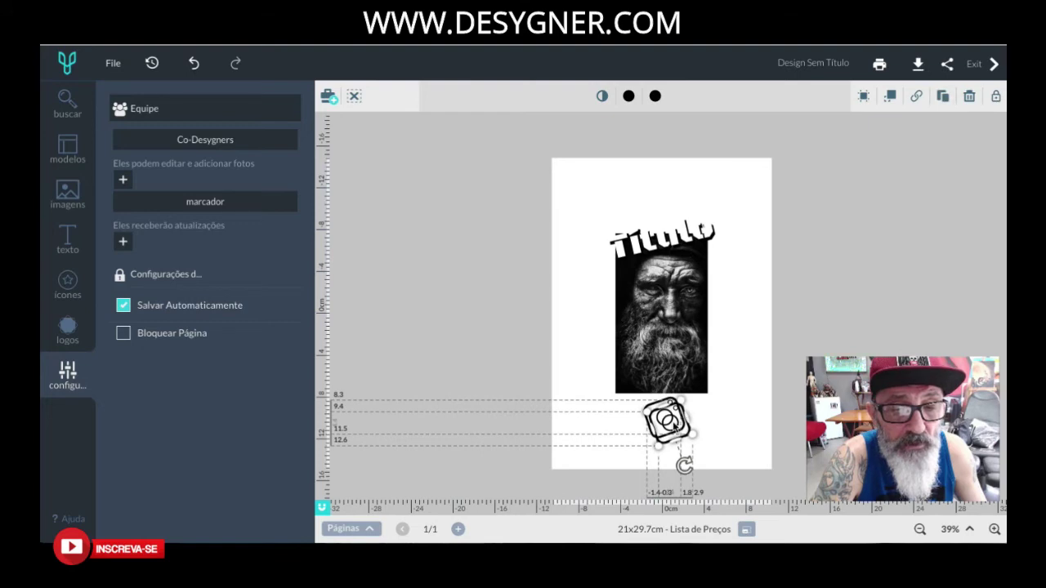
left_click(700, 401)
left_click_drag(750, 273, 736, 401)
left_click(762, 348)
left_click(678, 403)
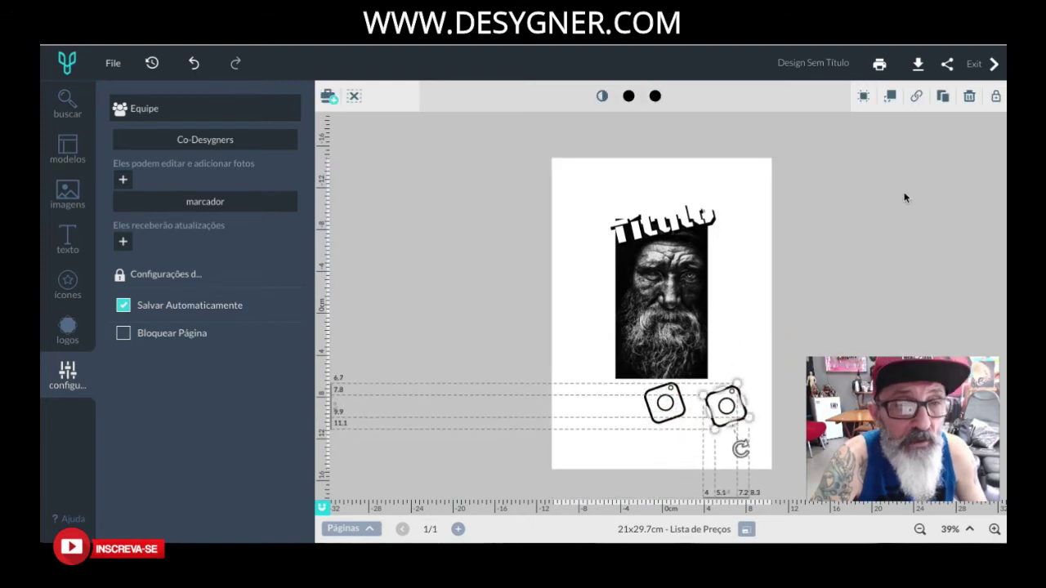
left_click(970, 98)
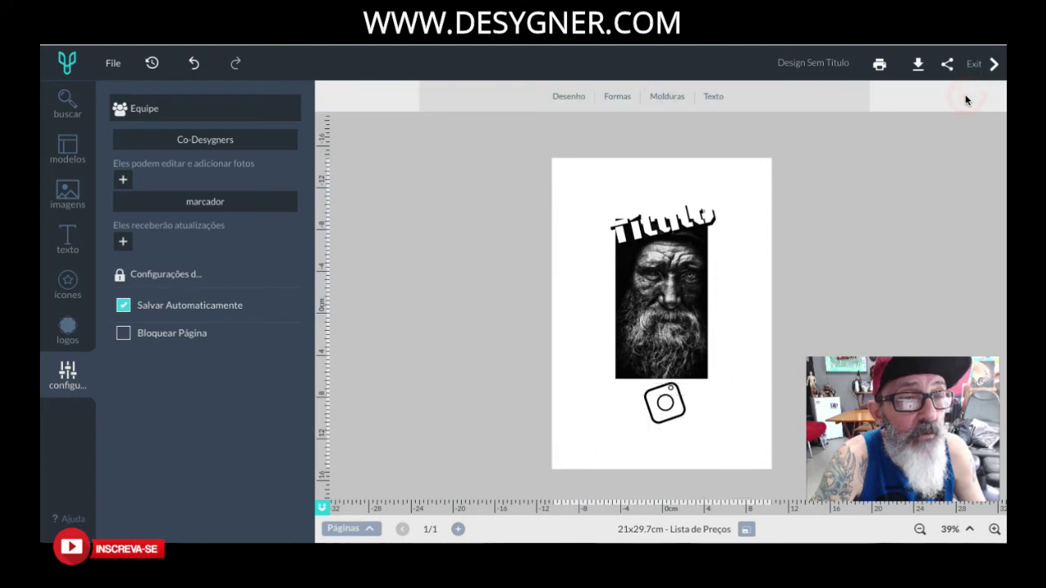
left_click(671, 403)
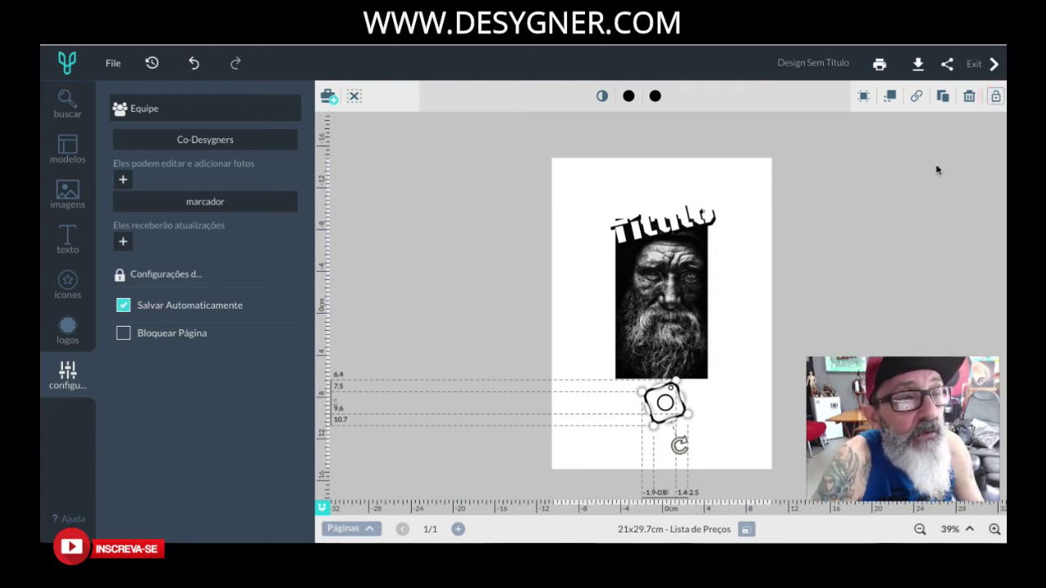
Lock the Instagram icon and nudge the portrait back under Título, just overlapping the icon.
mouse_move(667, 397)
left_mouse_down()
mouse_move(757, 380)
mouse_move(682, 411)
left_mouse_up()
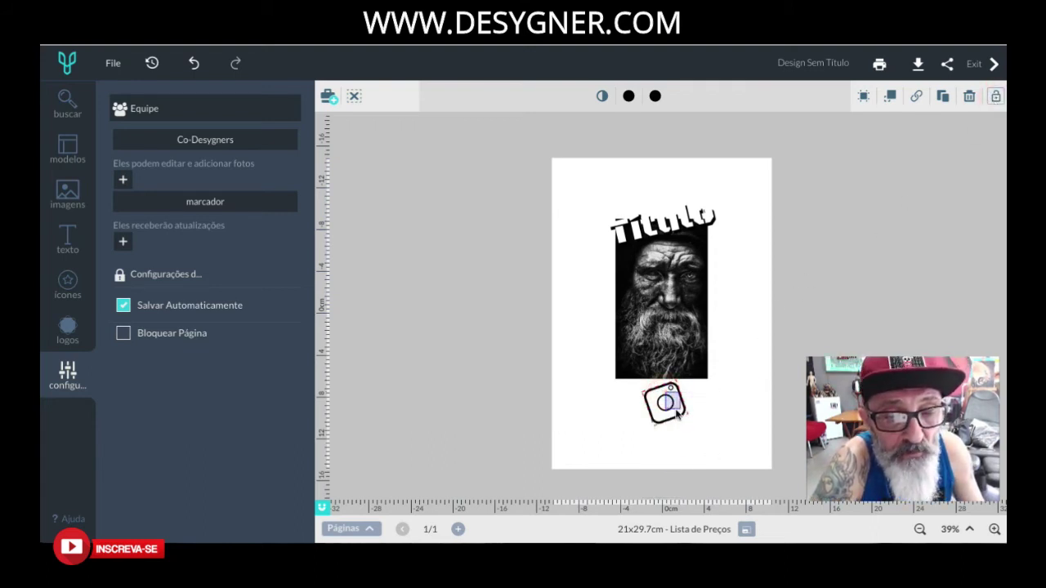
left_click_drag(670, 343, 667, 406)
left_click_drag(689, 282, 736, 295)
left_click(665, 401)
left_click_drag(680, 356, 715, 318)
left_click_drag(665, 356, 679, 298)
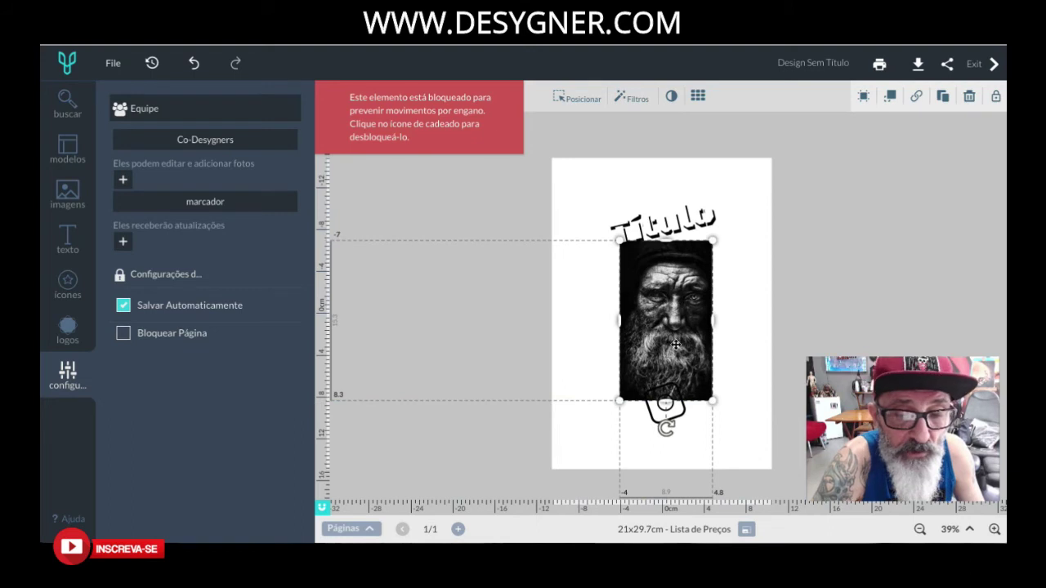
left_click(801, 204)
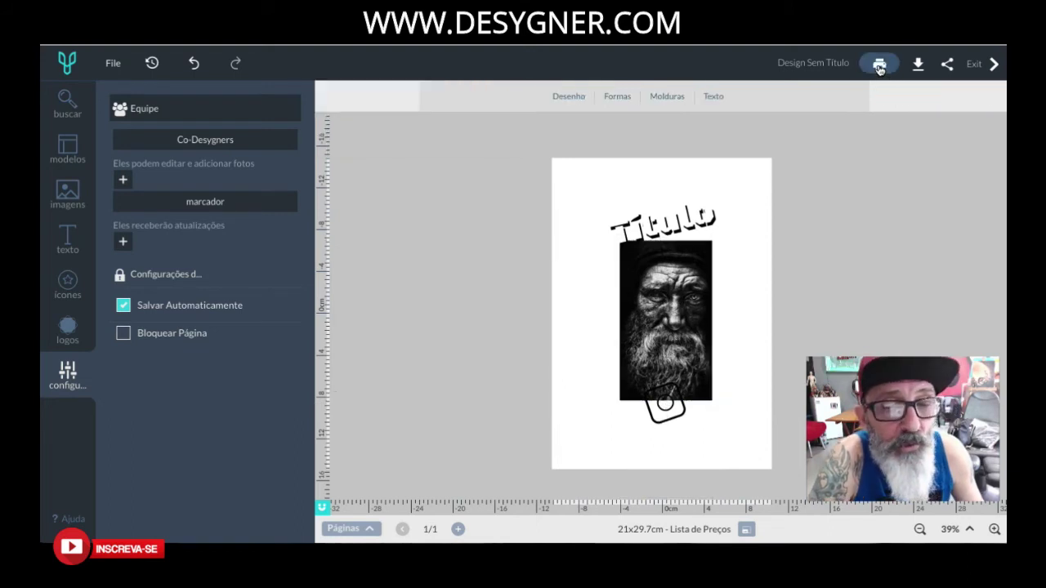
left_click(879, 65)
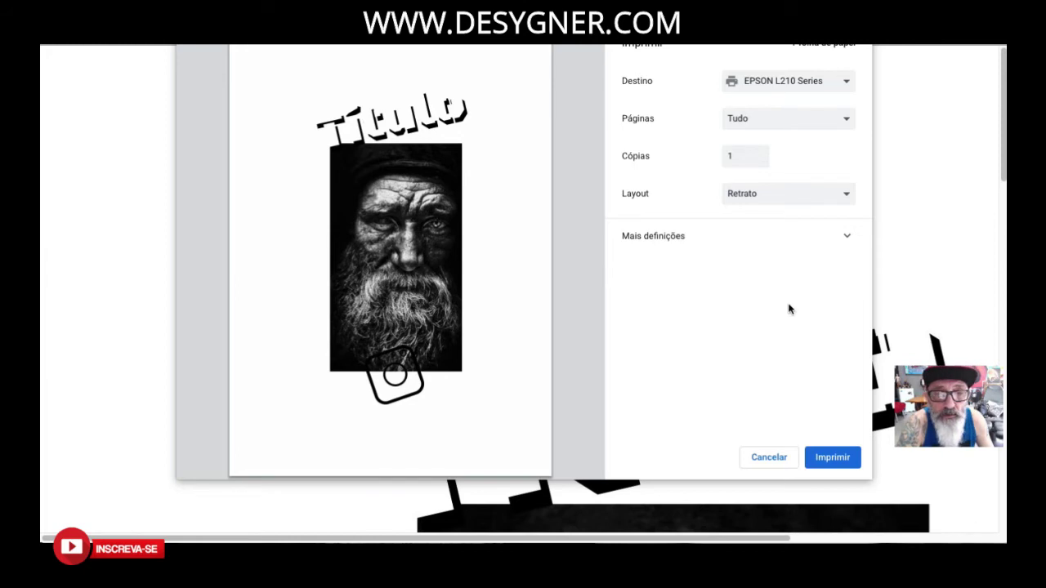
left_click(850, 239)
scroll(858, 270, "down", 3)
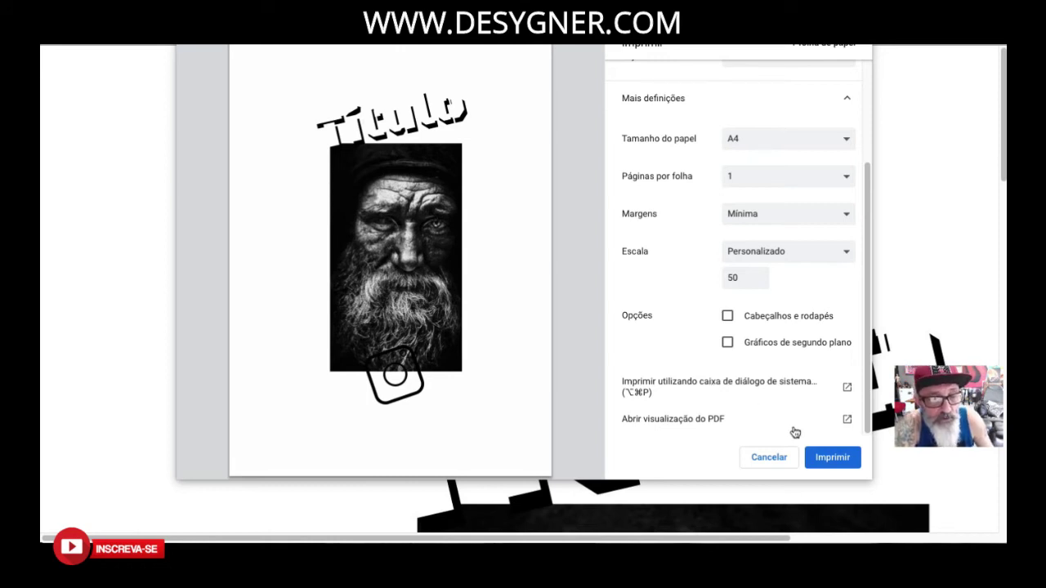
left_click(769, 456)
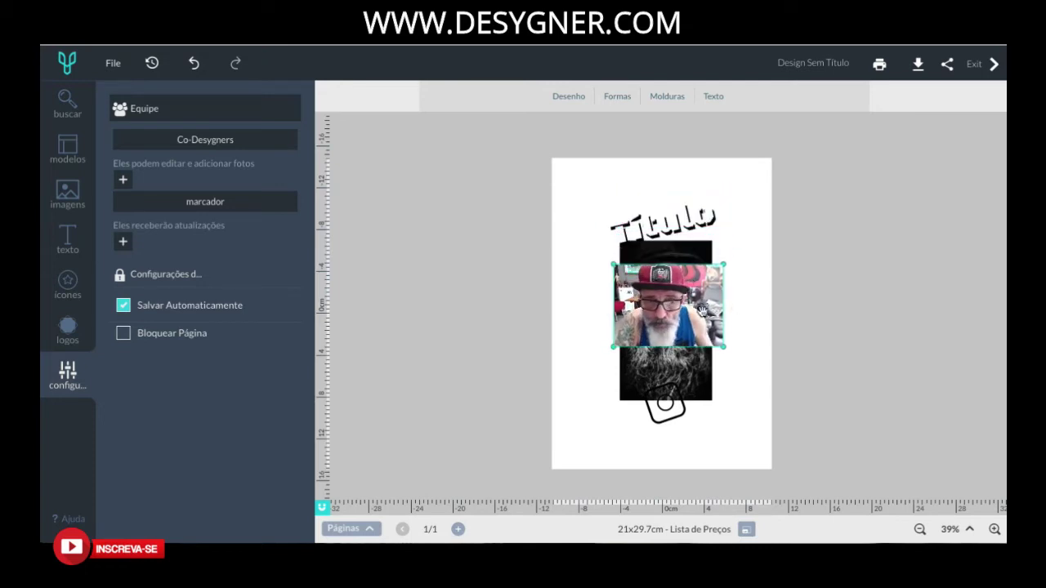
Save the design when exiting, then like it on the projects page.
left_click(756, 264)
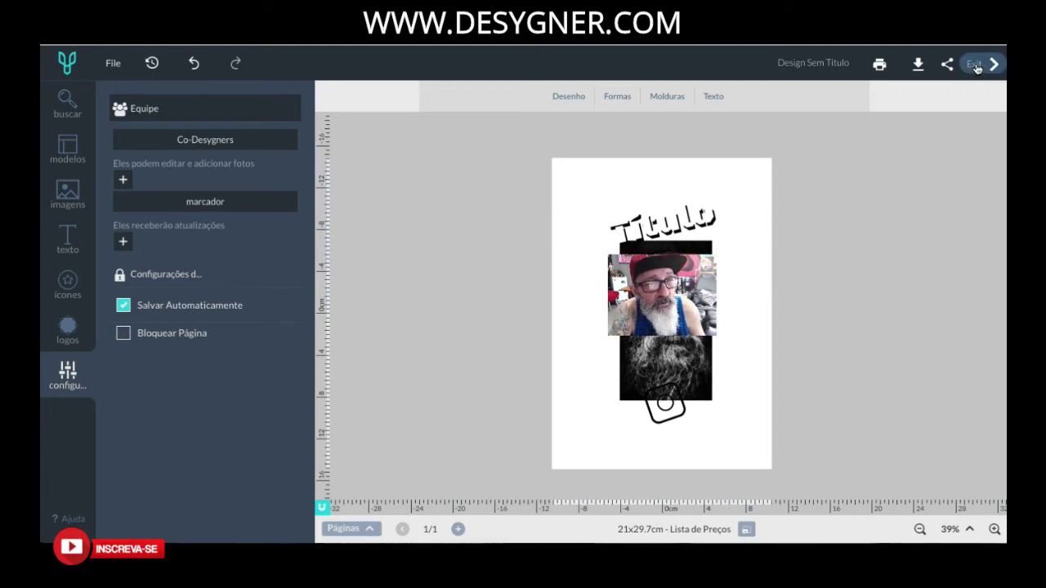
left_click(974, 64)
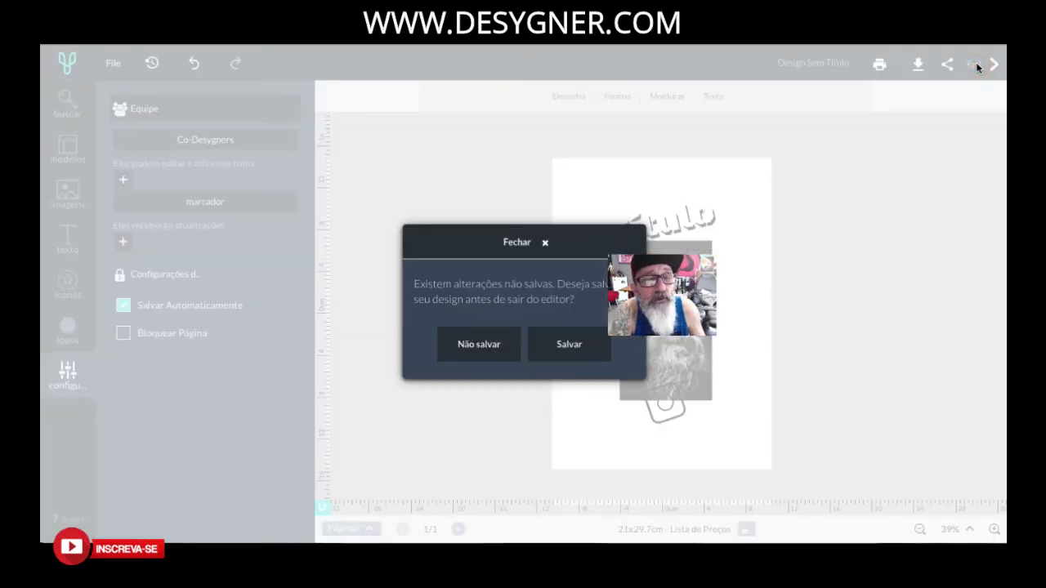
left_click(566, 345)
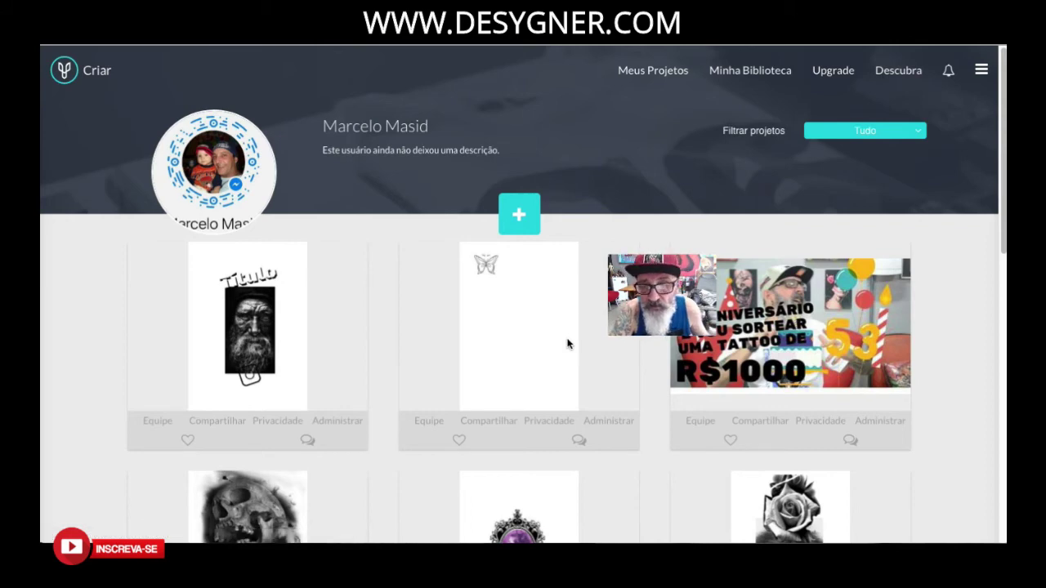
mouse_move(299, 322)
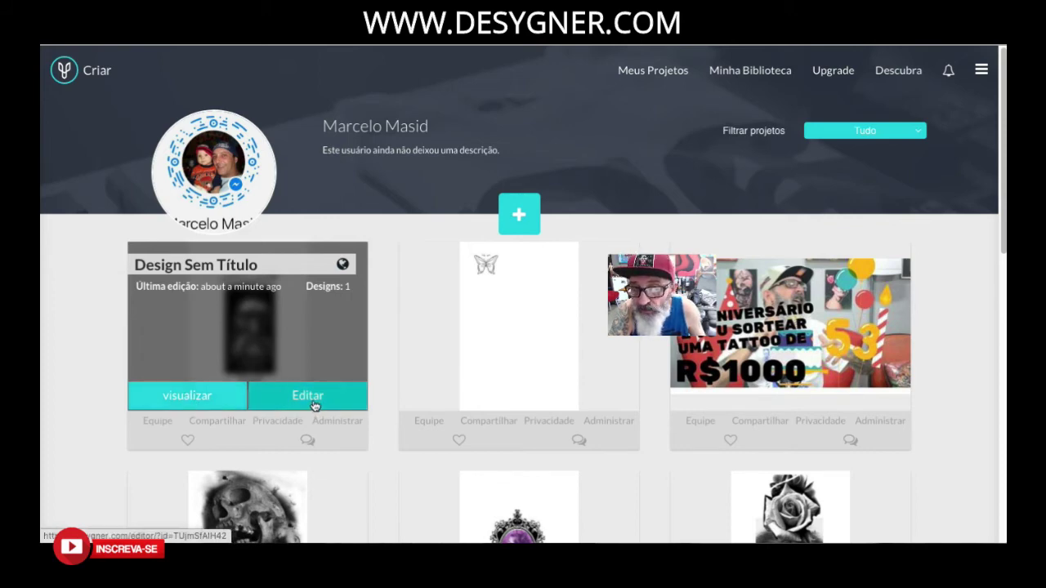
left_click(188, 441)
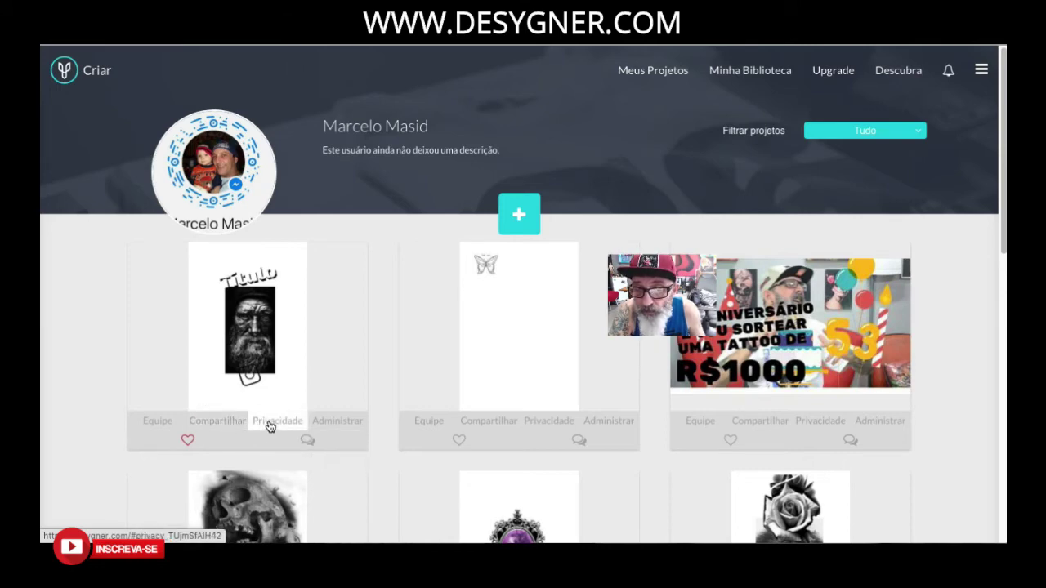
Assign Category 1 to the Design Sem Título card, then delete it and confirm.
left_click(337, 422)
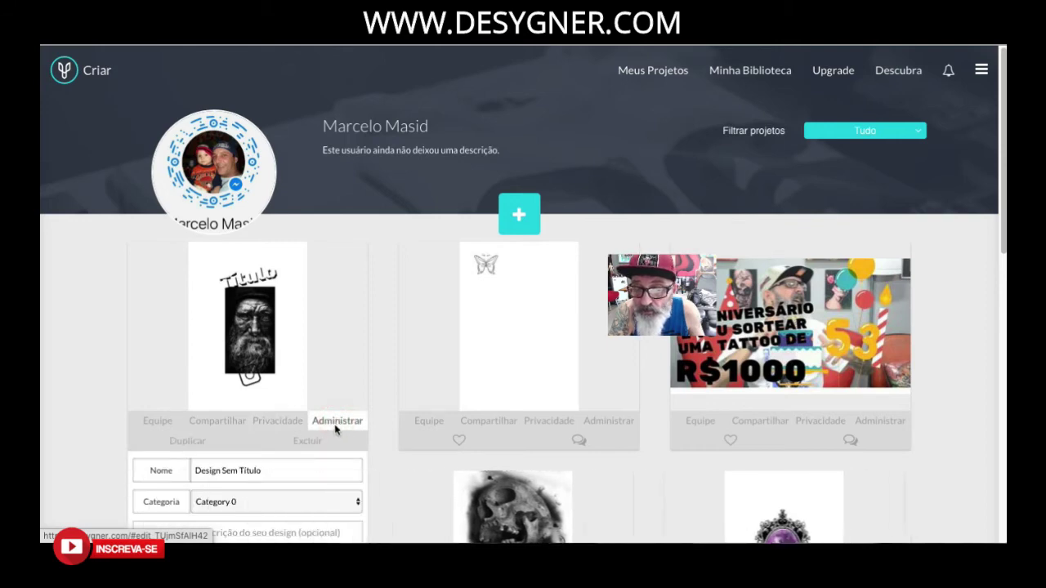
scroll(334, 427, "down", 3)
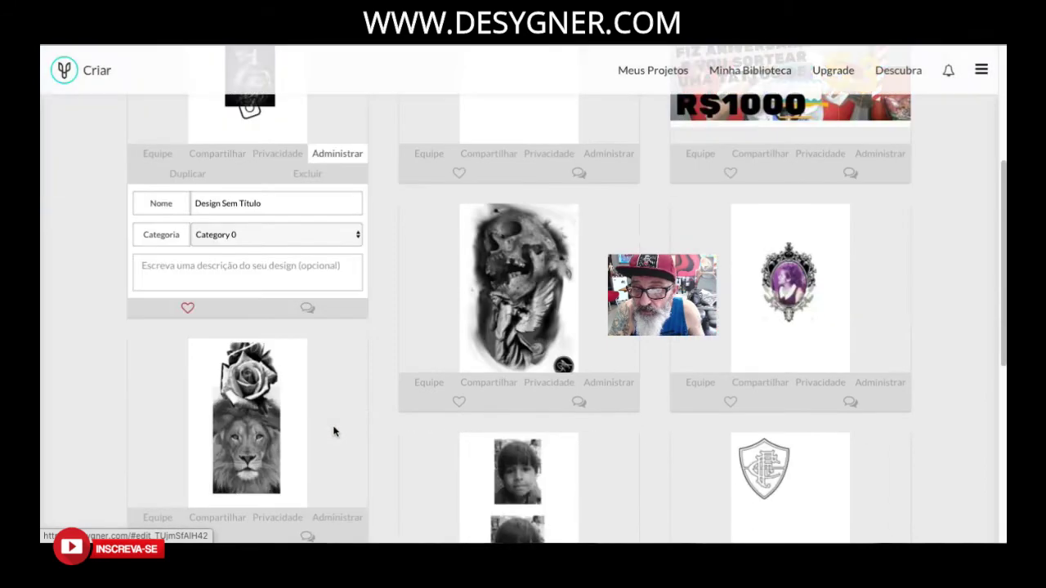
left_click(269, 237)
left_click(267, 246)
left_click(245, 270)
scroll(245, 277, "up", 3)
scroll(245, 278, "down", 2)
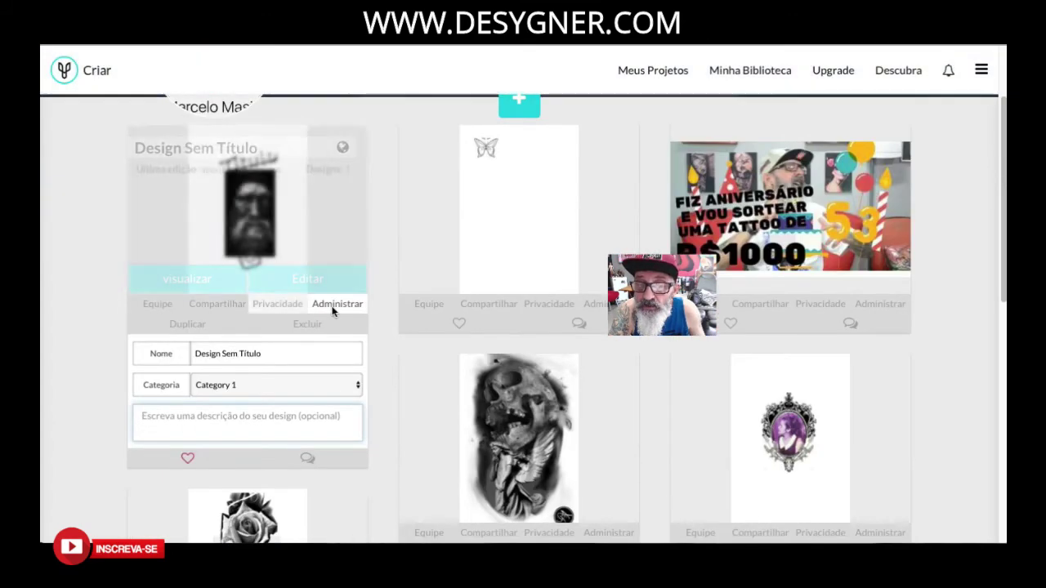
left_click(331, 309)
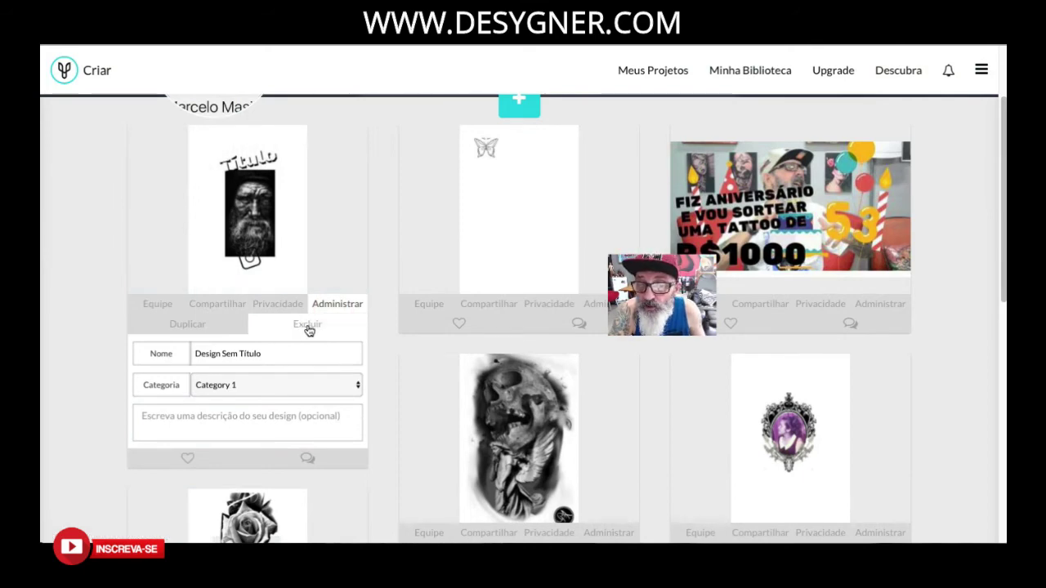
left_click(306, 326)
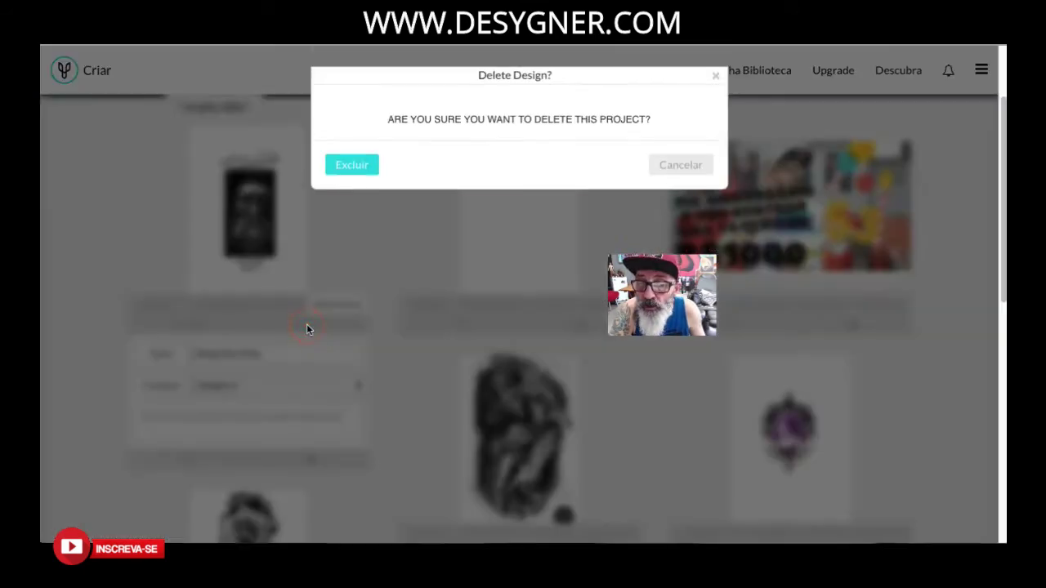
left_click(351, 165)
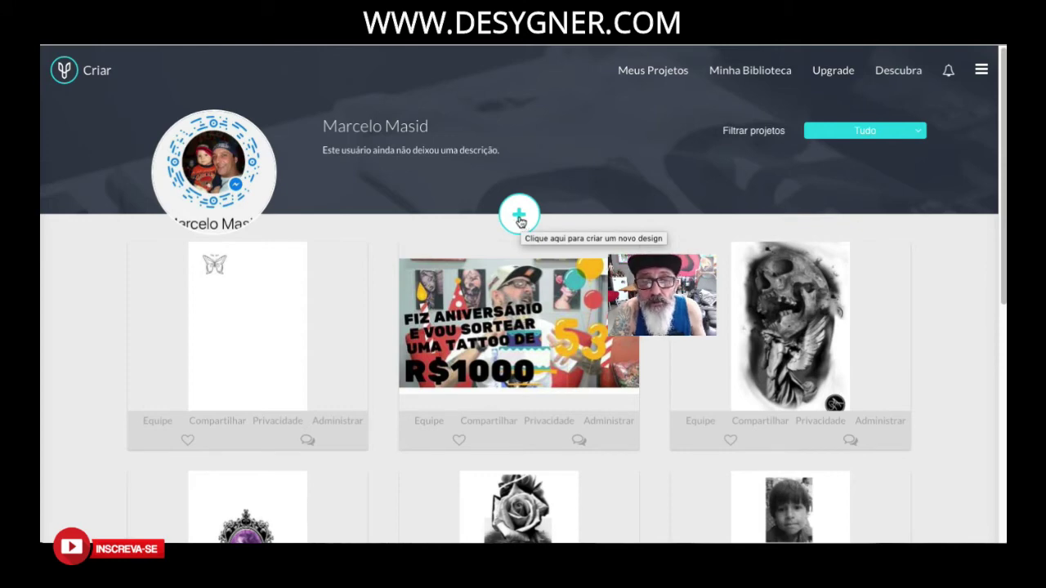
Start a new design and scroll the Criar page to the 'Posts para mídia social' Instagram card.
left_click(520, 218)
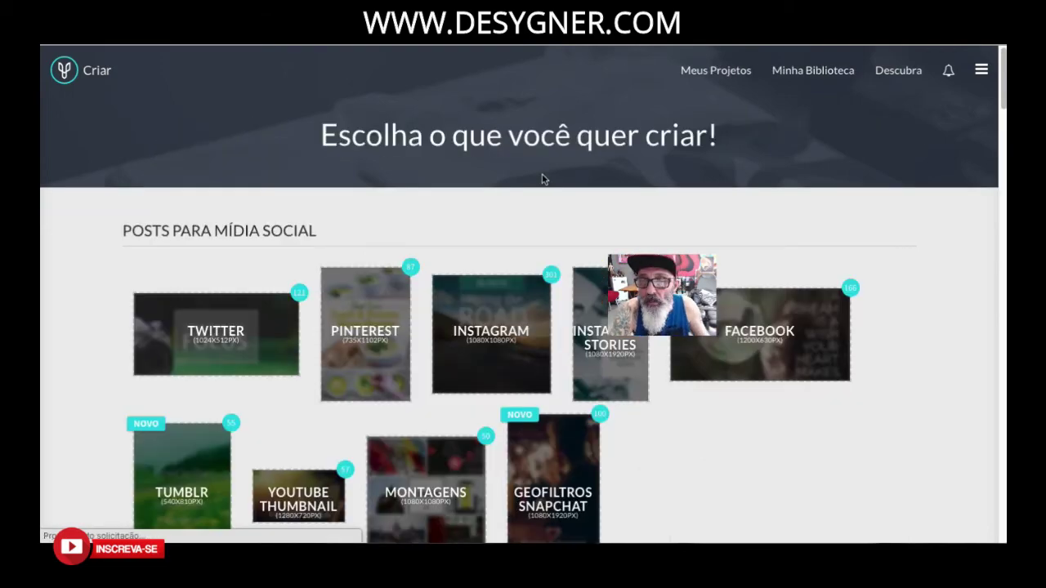
scroll(517, 337, "down", 3)
scroll(517, 337, "down", 4)
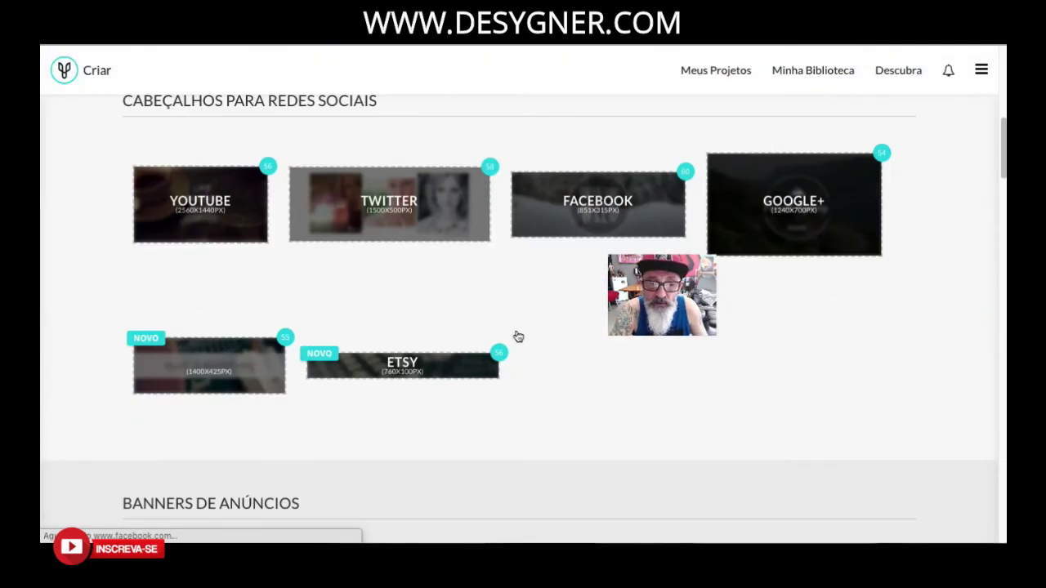
scroll(517, 335, "down", 5)
scroll(517, 335, "down", 5)
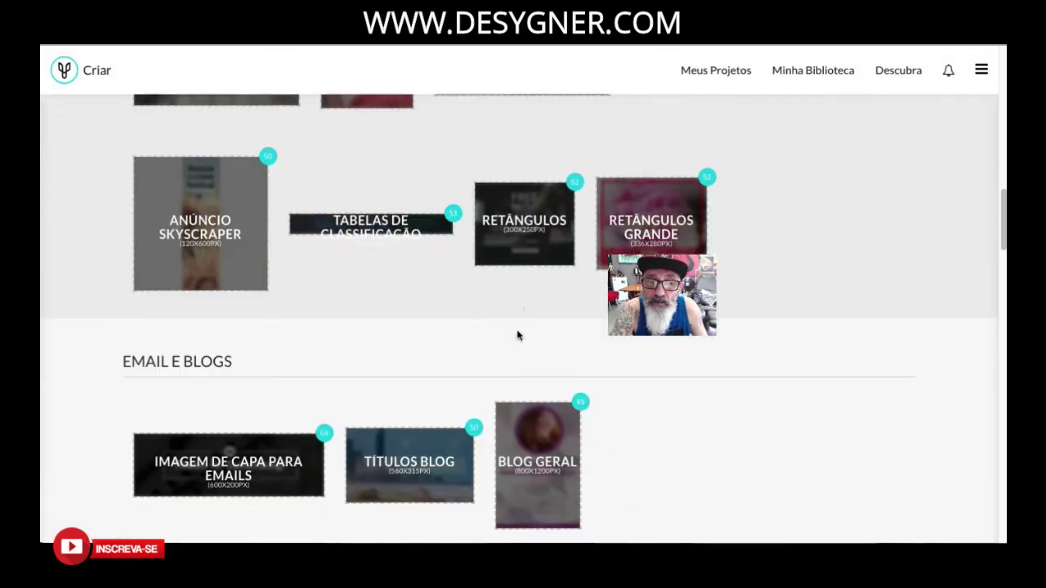
scroll(516, 335, "down", 7)
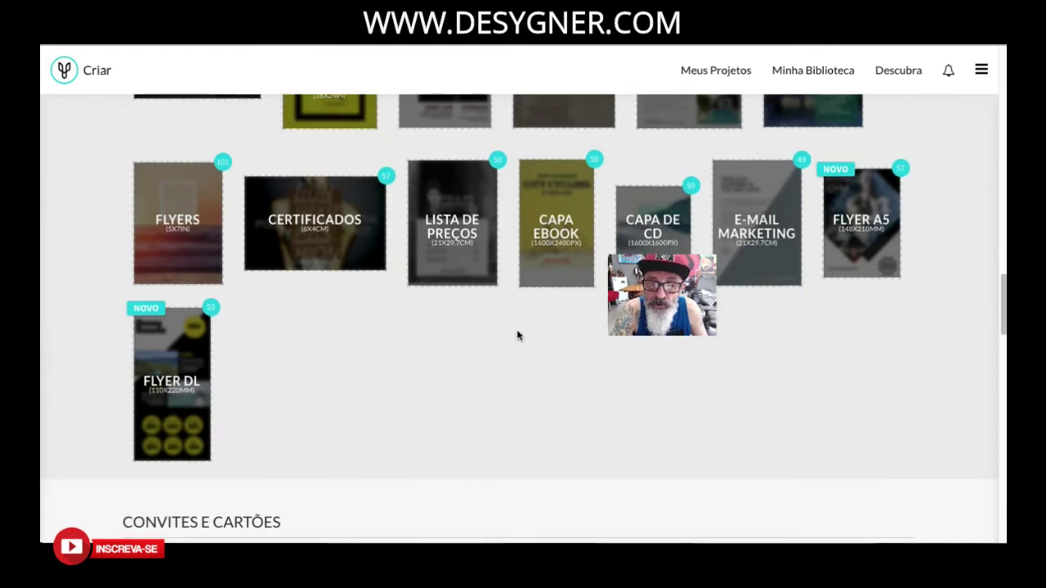
scroll(516, 335, "down", 3)
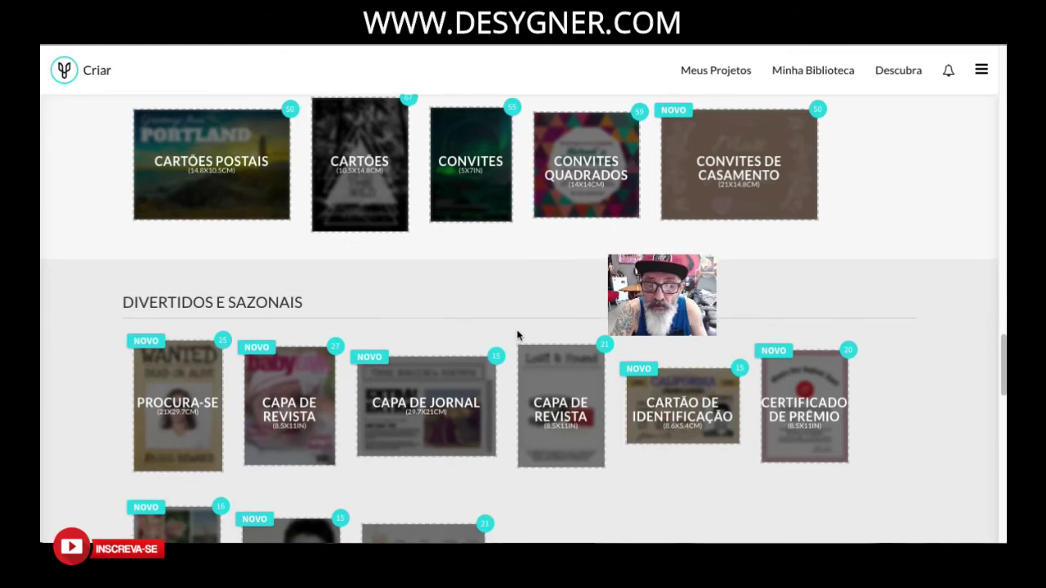
scroll(517, 334, "down", 4)
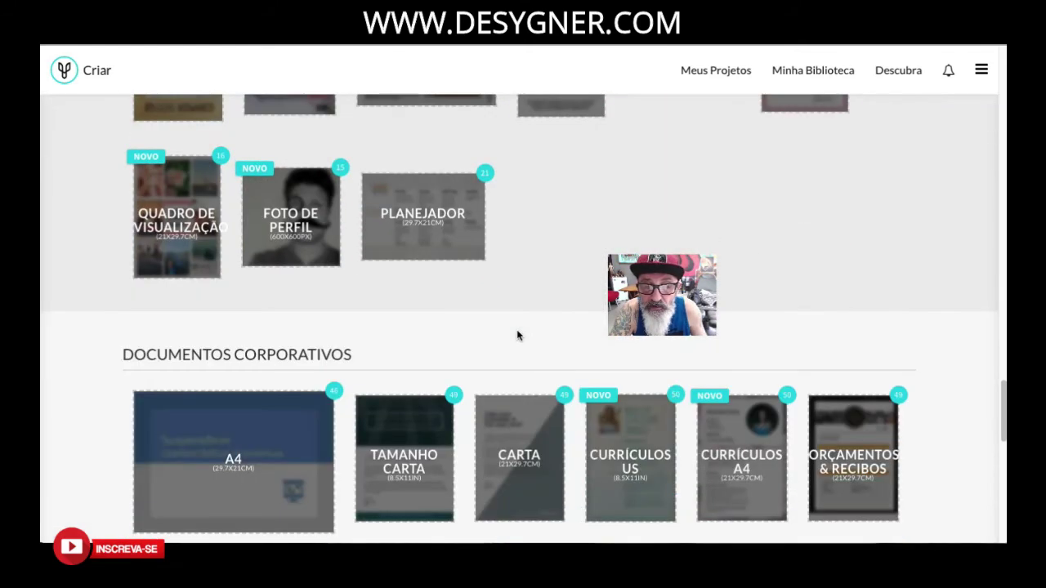
scroll(516, 335, "down", 5)
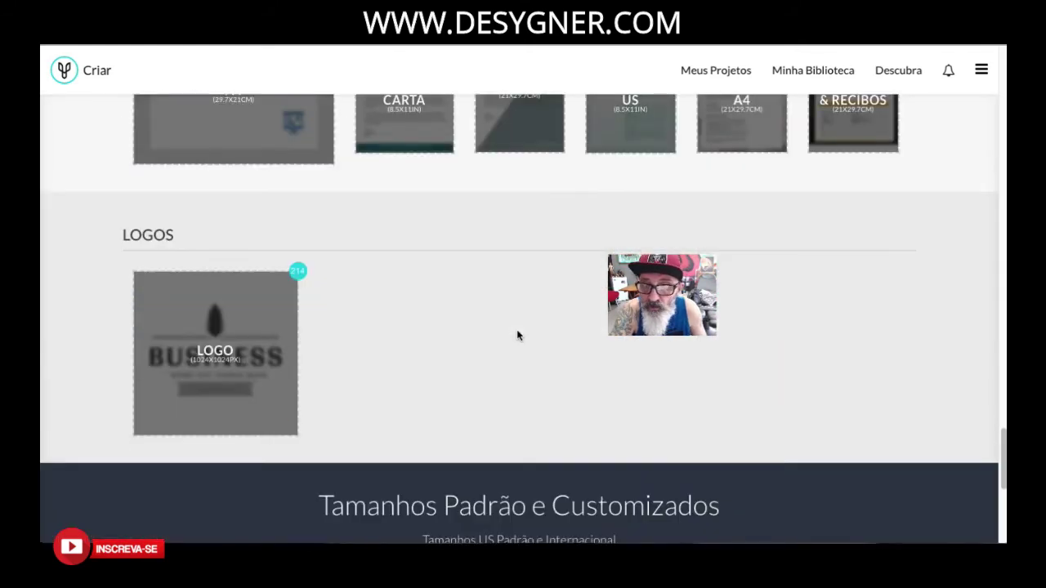
scroll(517, 335, "up", 20)
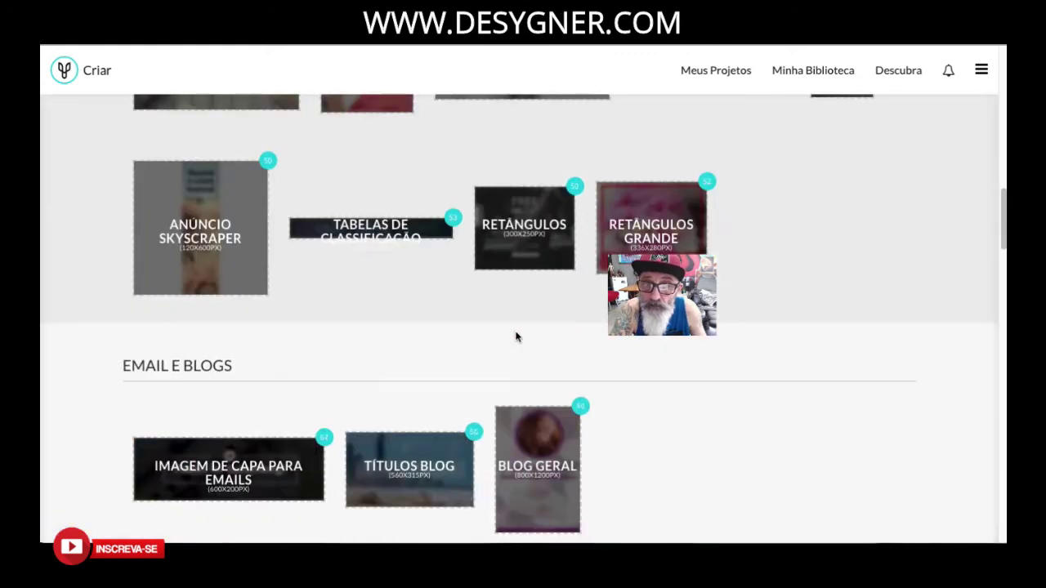
scroll(518, 335, "down", 2)
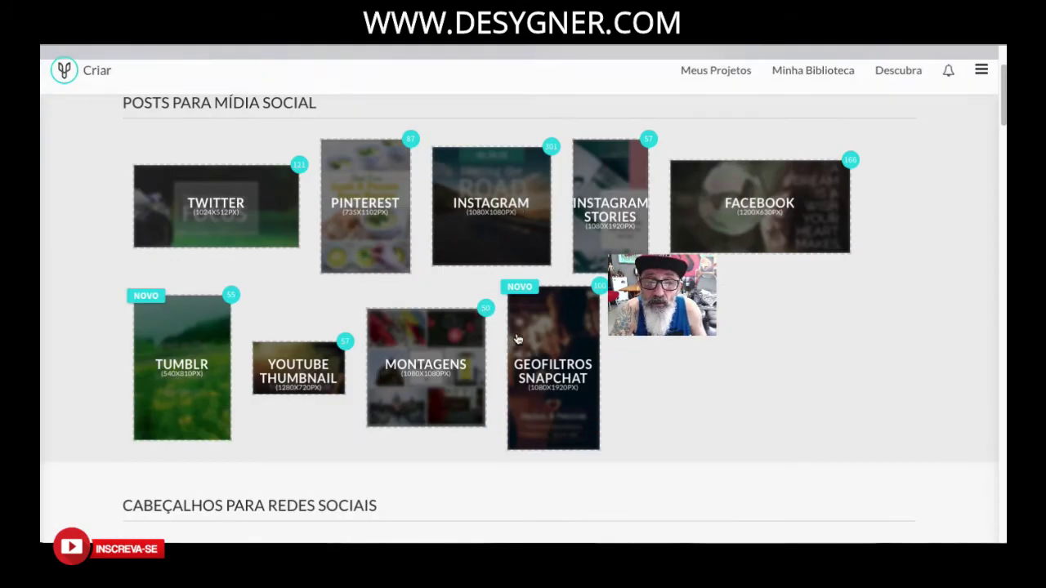
Choose the Instagram card and scroll the template chooser down to Poetry Night.
left_click(493, 217)
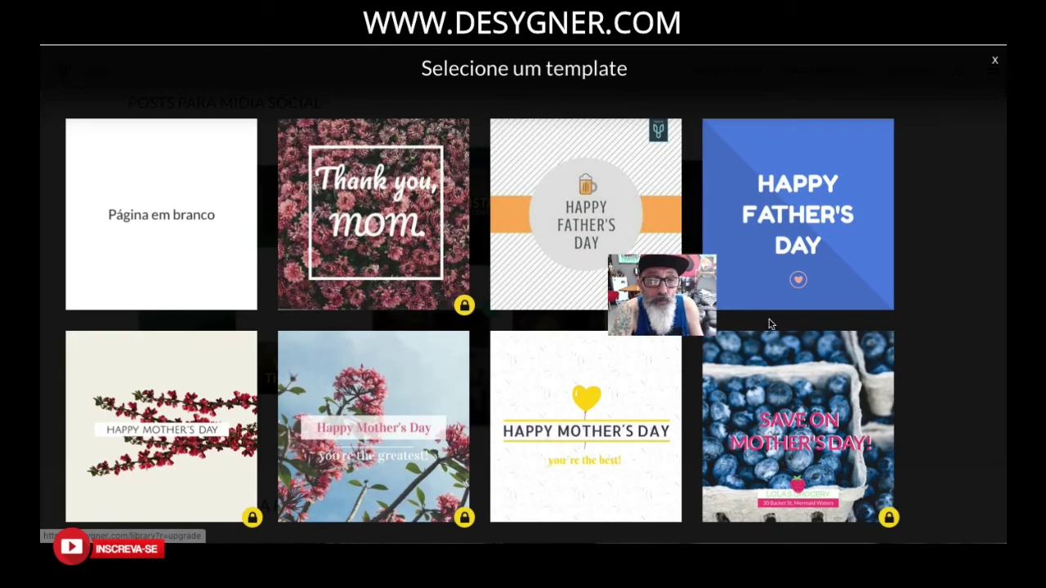
scroll(769, 323, "down", 2)
scroll(764, 320, "down", 3)
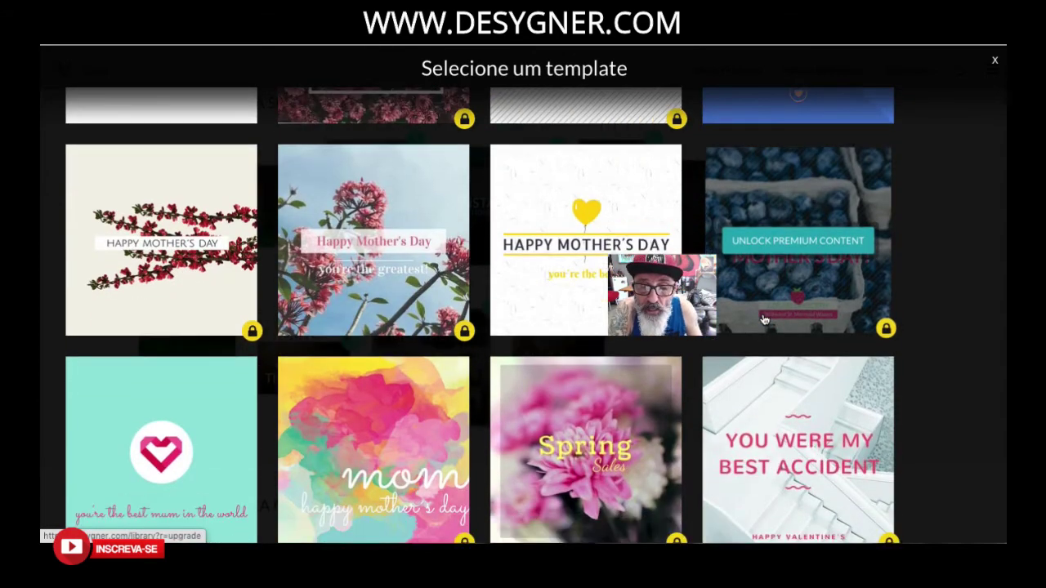
scroll(764, 320, "down", 2)
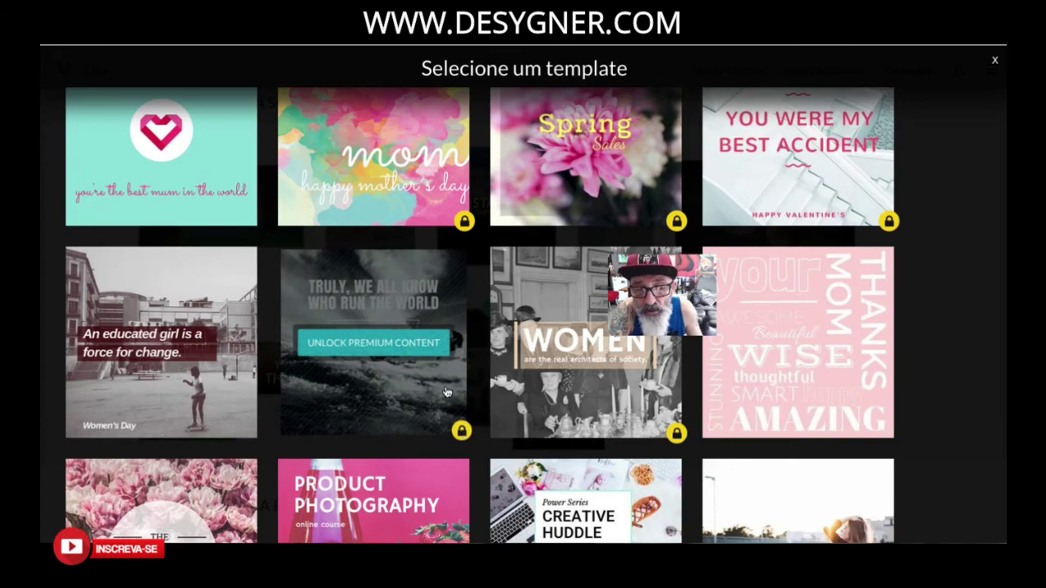
scroll(460, 432, "down", 4)
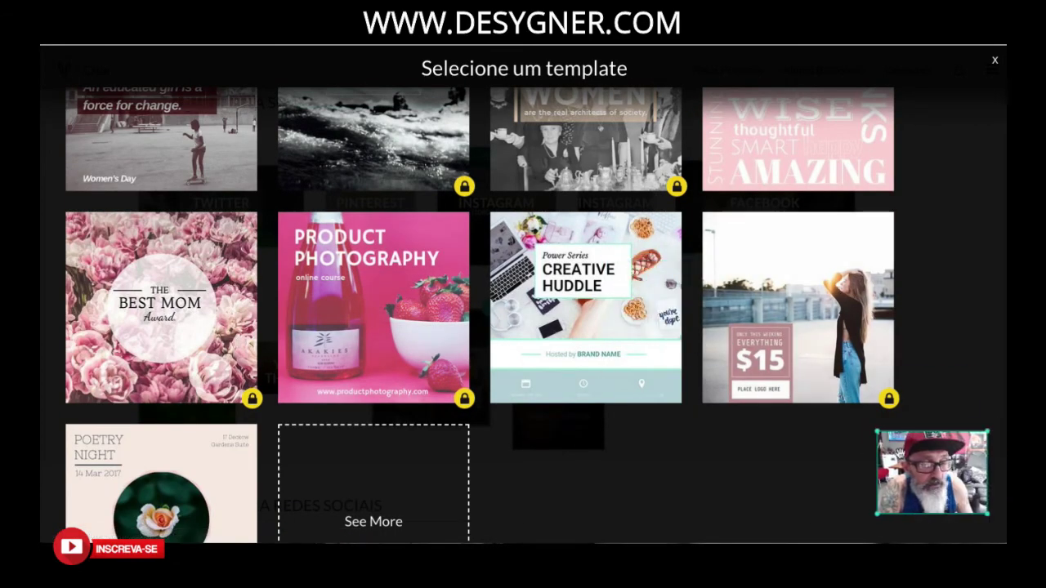
scroll(328, 393, "down", 2)
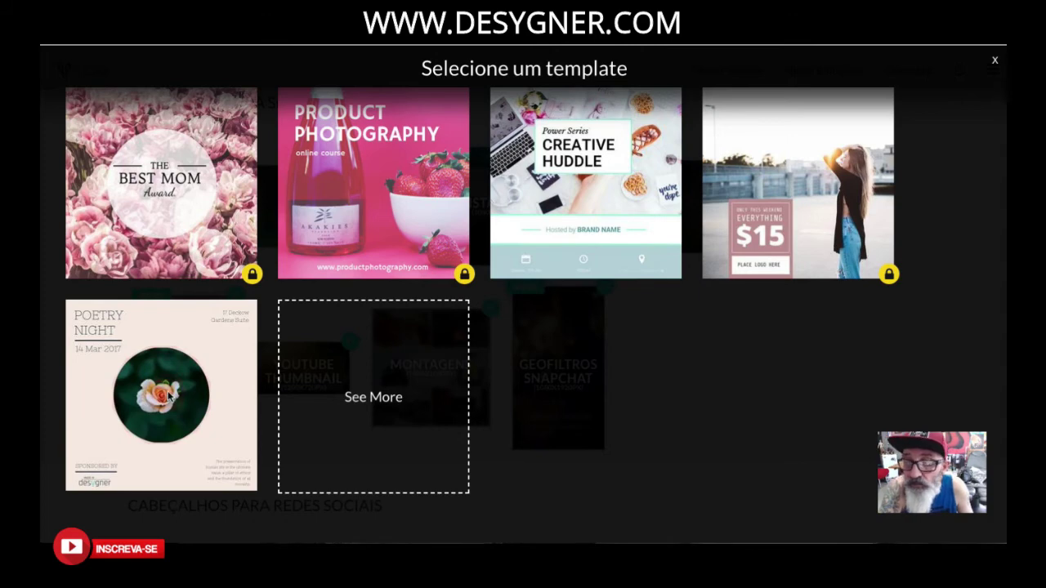
Start from the Poetry Night template and retype its POETRY NIGHT title as the author's first and last name.
left_click(168, 395)
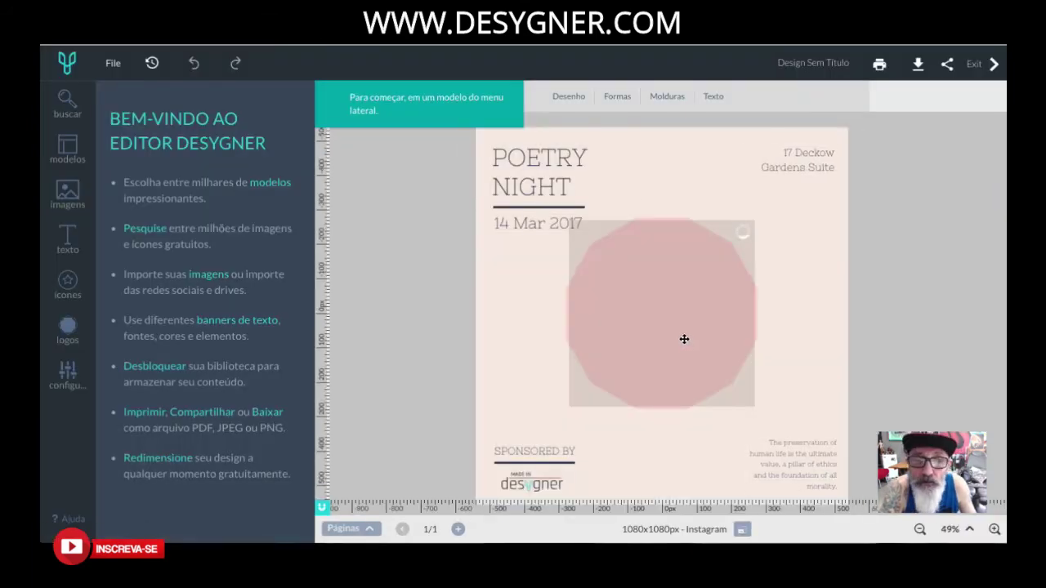
left_click(567, 163)
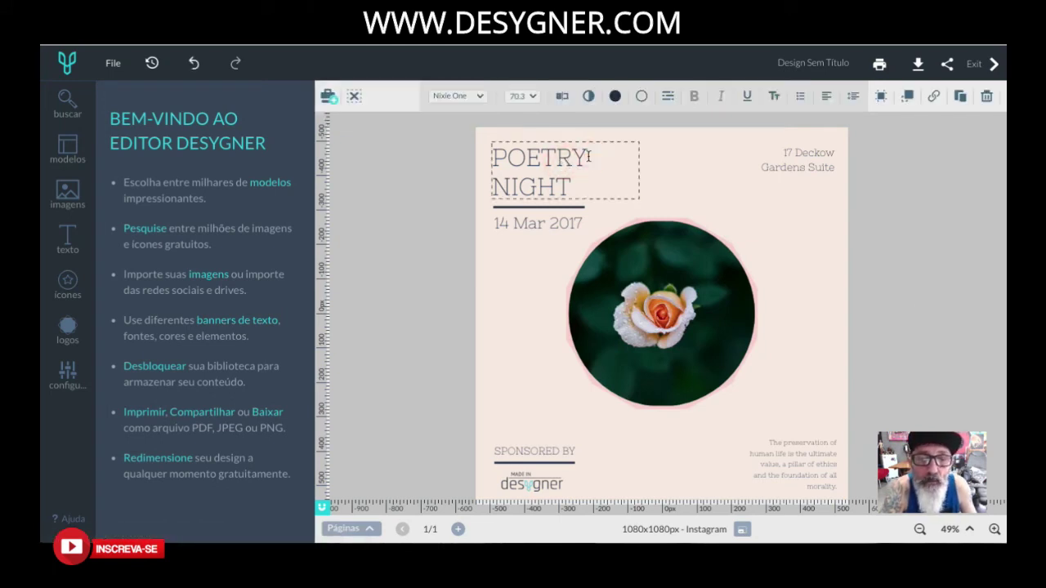
left_click_drag(589, 156, 481, 151)
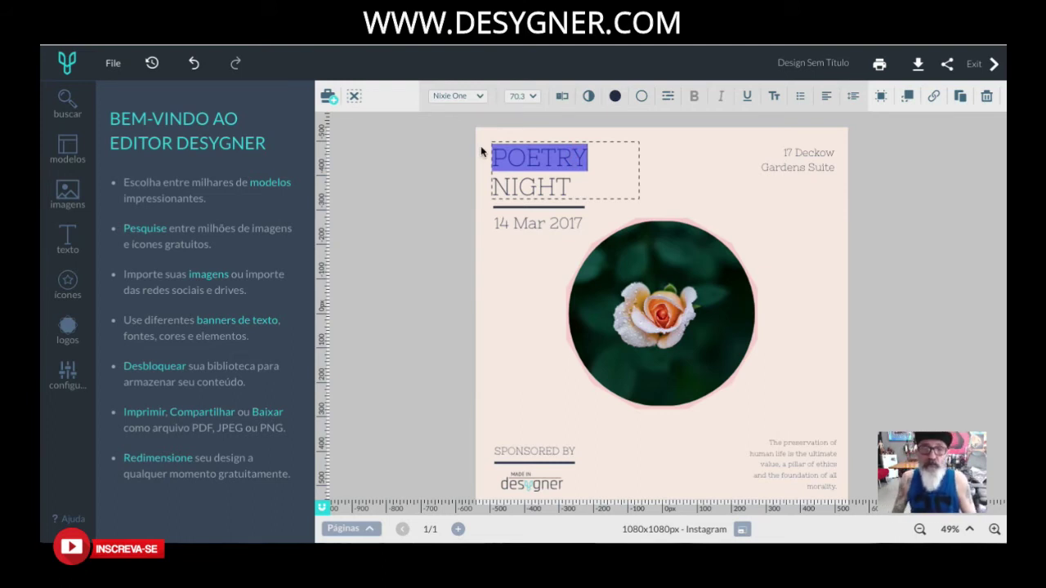
type("M")
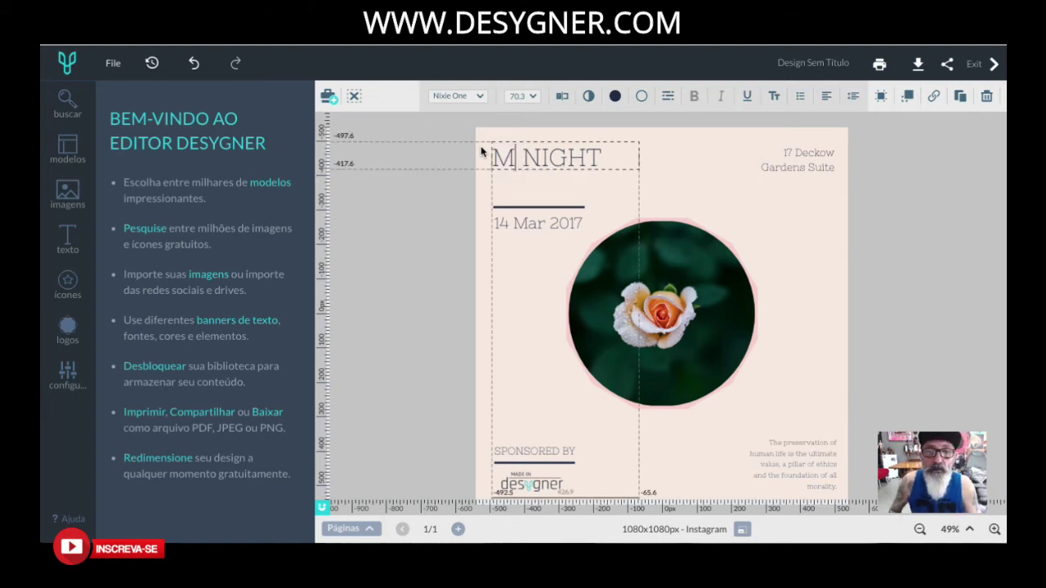
type("arcelo")
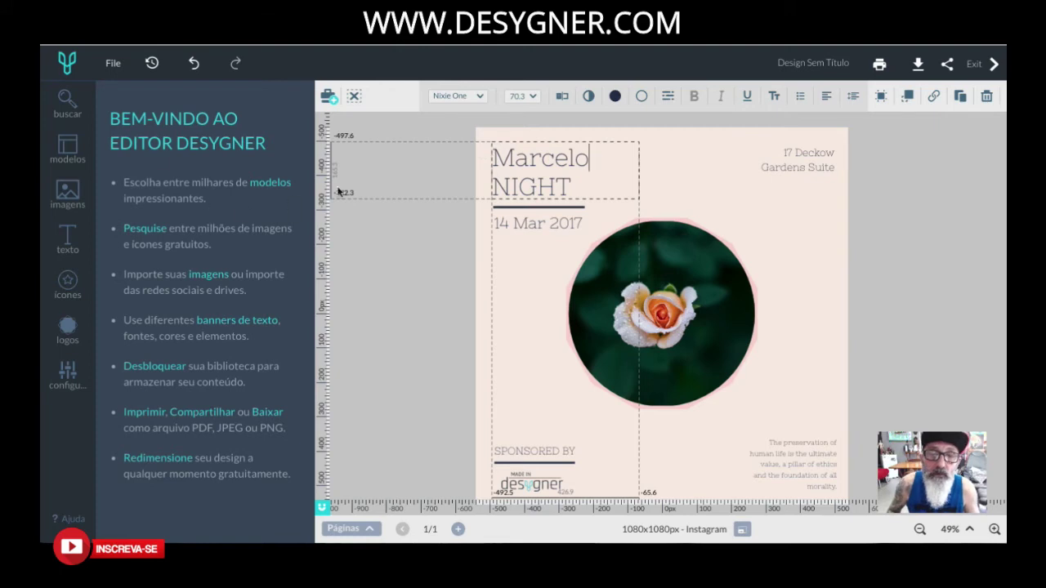
mouse_move(583, 168)
left_mouse_down()
mouse_move(511, 187)
mouse_move(573, 185)
left_mouse_up()
type("Masid")
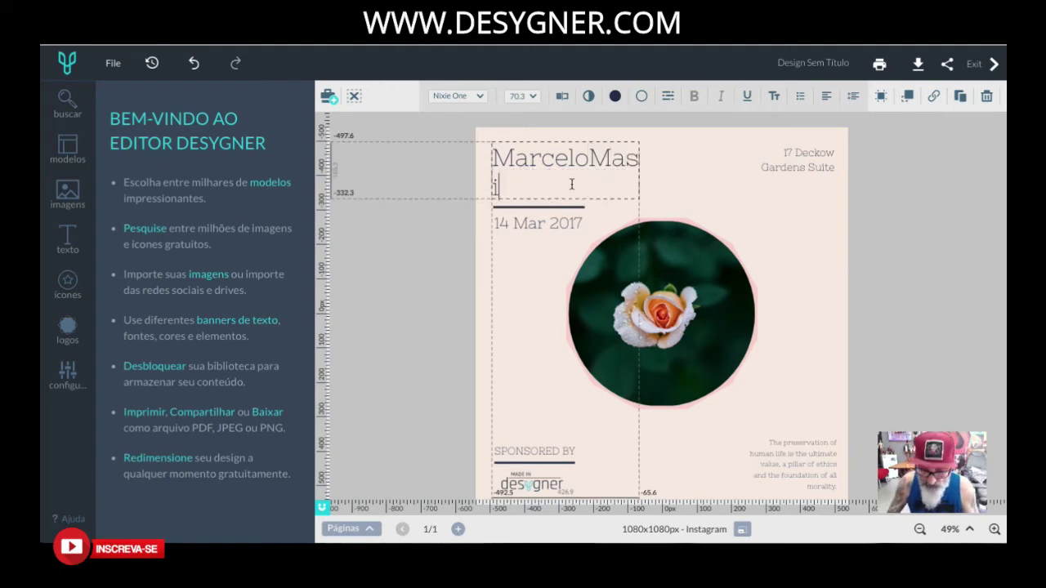
left_click(529, 187)
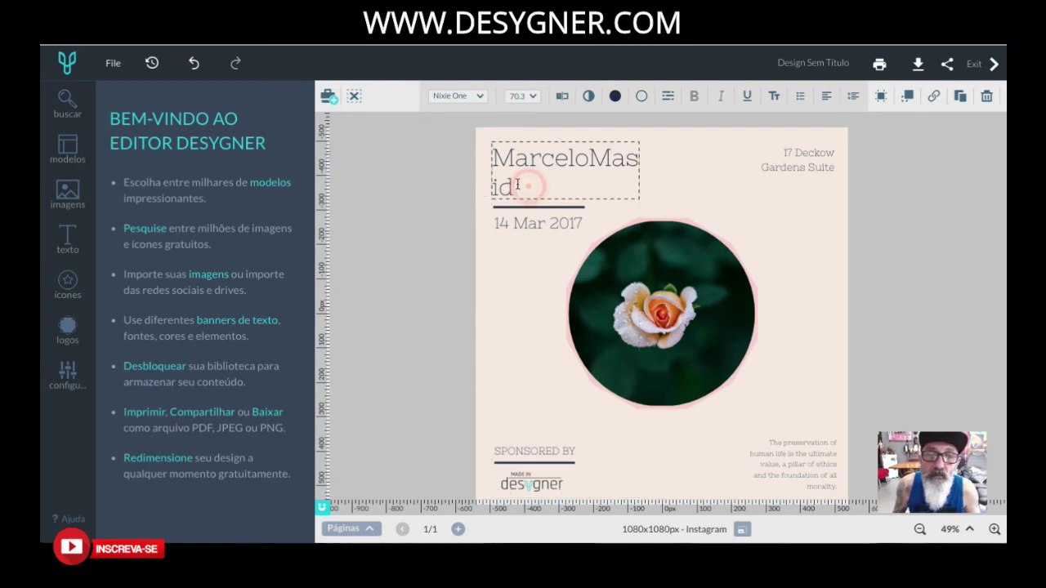
left_click(590, 158)
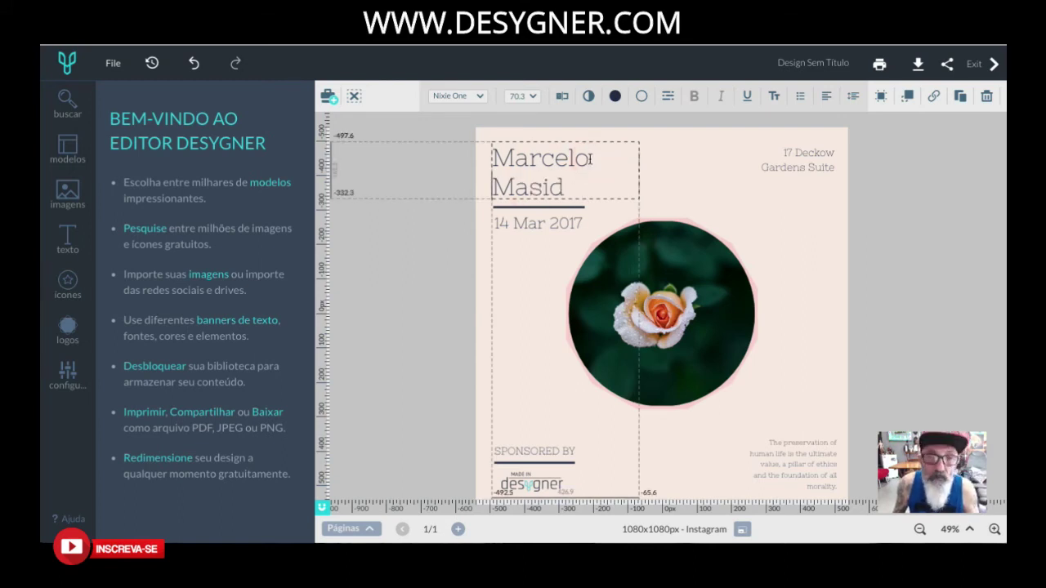
left_click(576, 222)
Replace the date with 'Lançamentos' and paste the YouTube channel address over the top-right address.
double_click(590, 222)
key("ctrl+a")
key("BackSpace")
type("Lançamen")
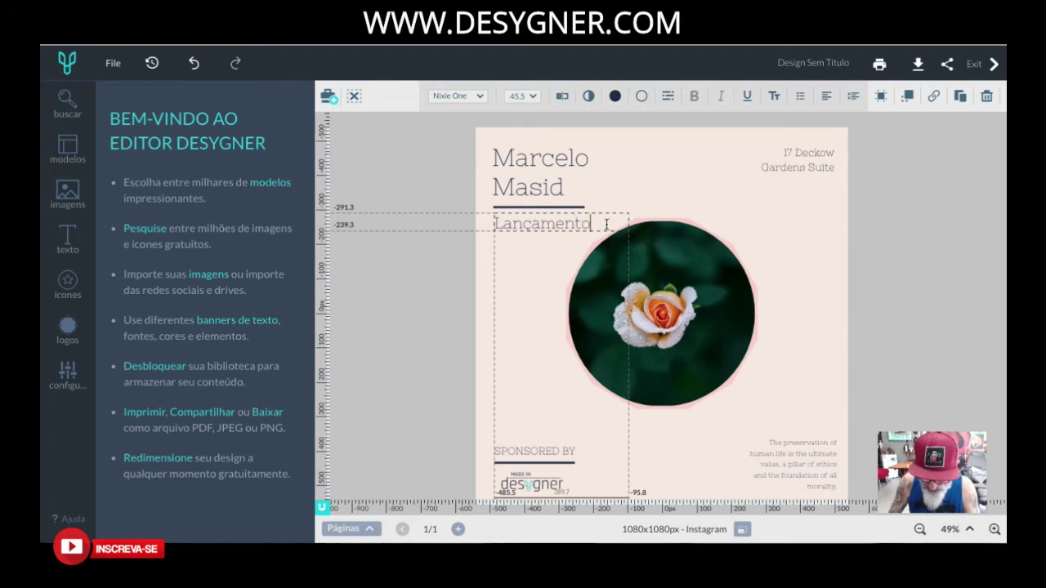
left_click(809, 155)
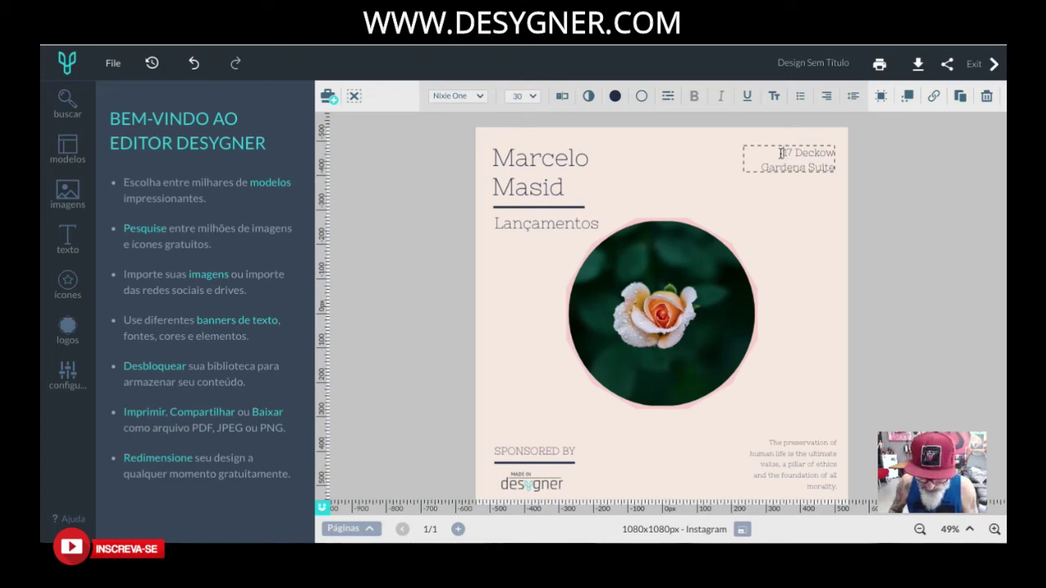
type("YOUTUBE.COM/BIGARTTATTOO")
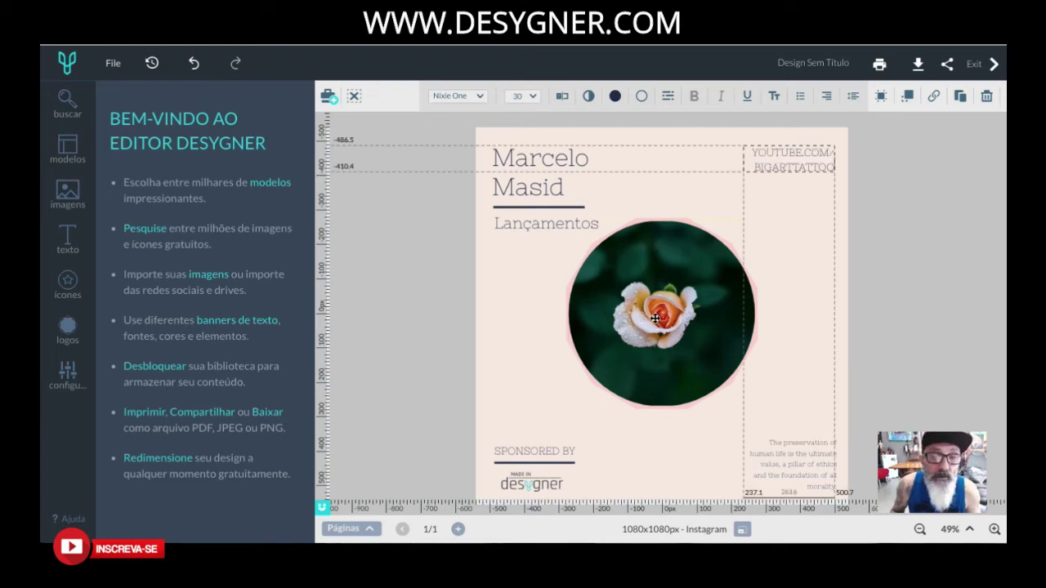
Try repositioning the rose photo inside its circle, leaving its position unchanged.
double_click(656, 319)
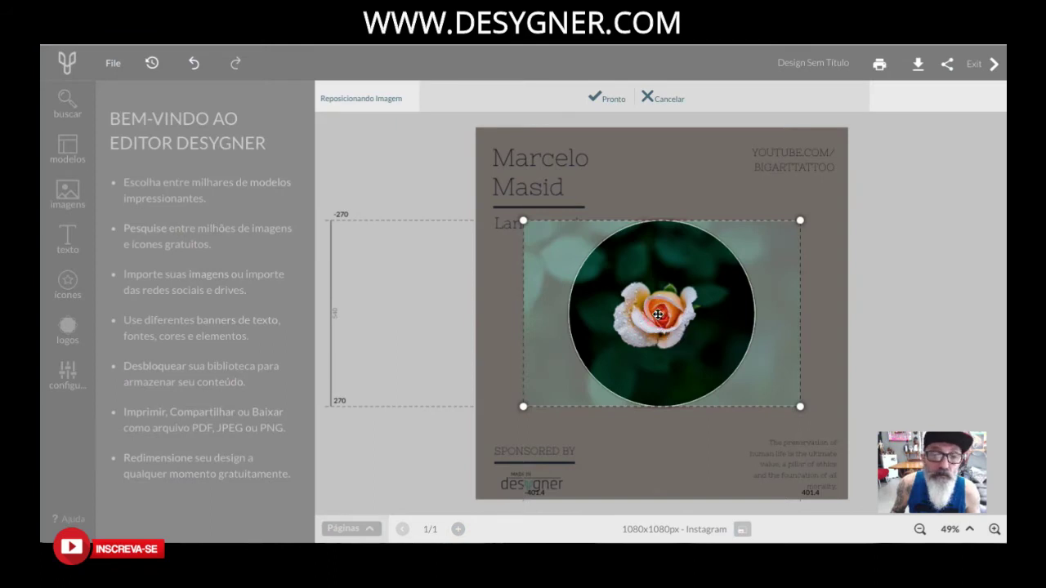
key("Return")
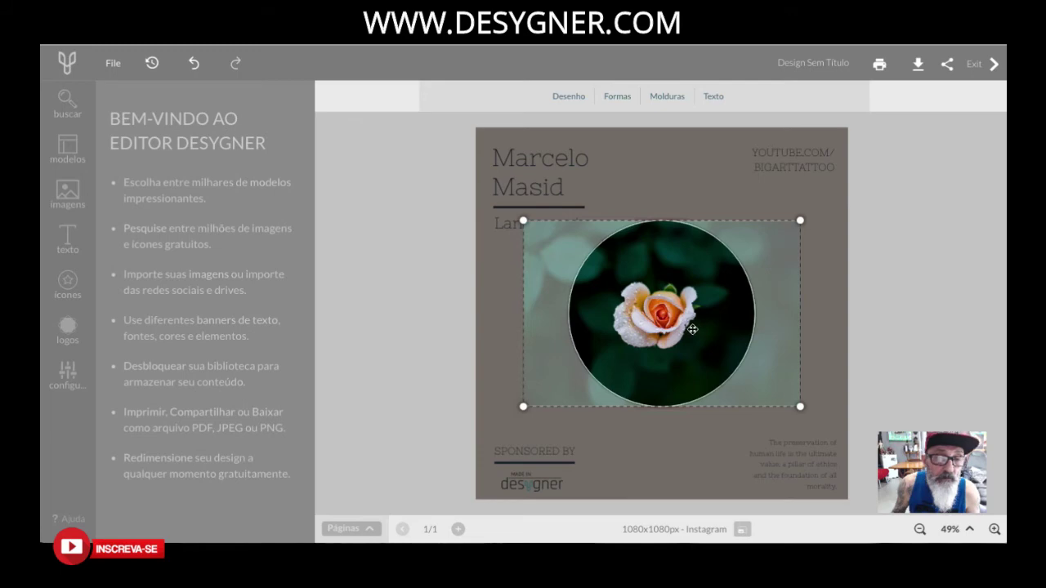
double_click(692, 327)
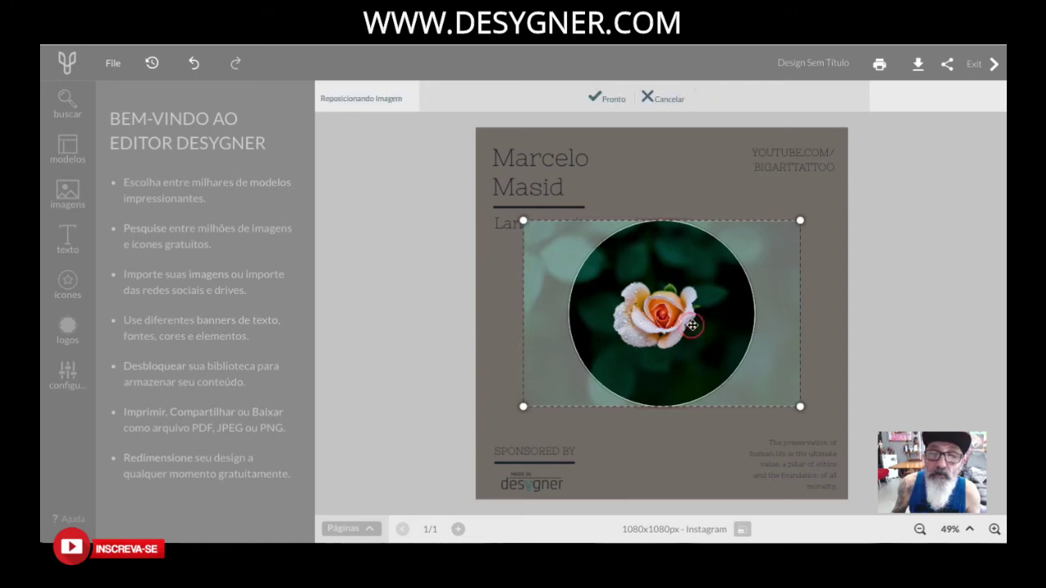
left_click(613, 99)
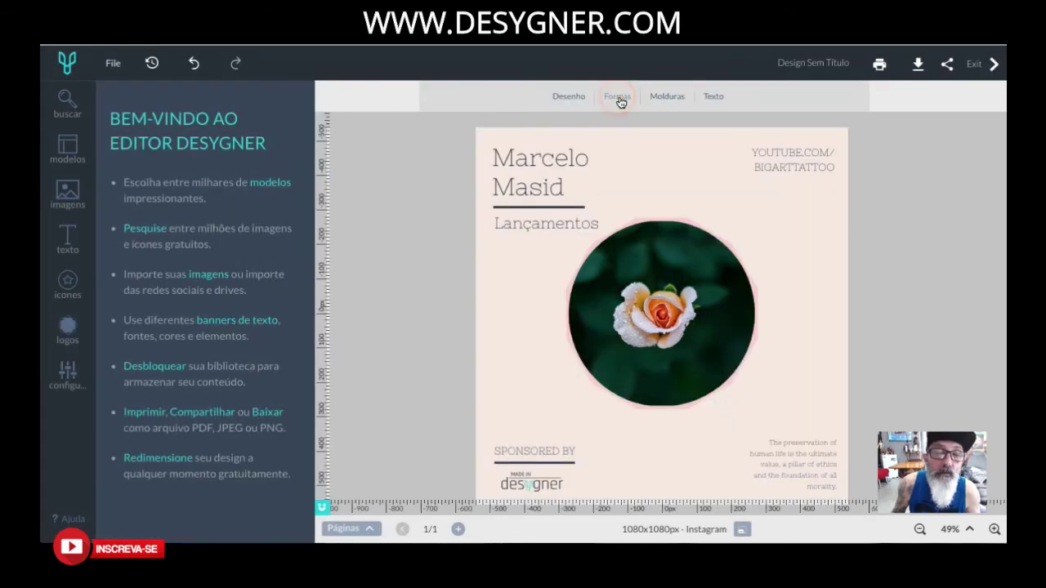
left_click(651, 309)
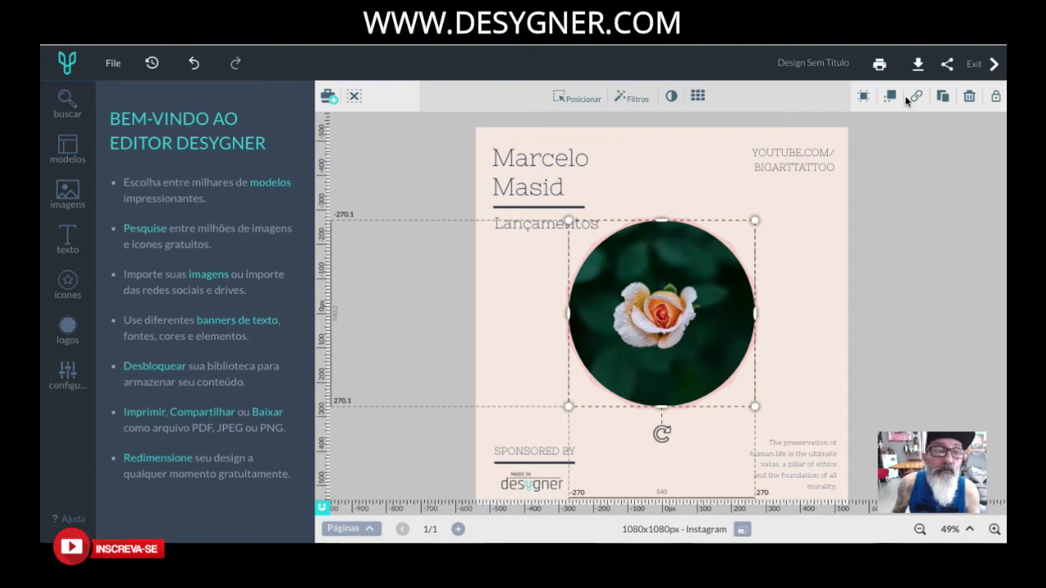
Remove the rose photo from the circle and browse the Imagens panel for a portrait.
left_click(969, 97)
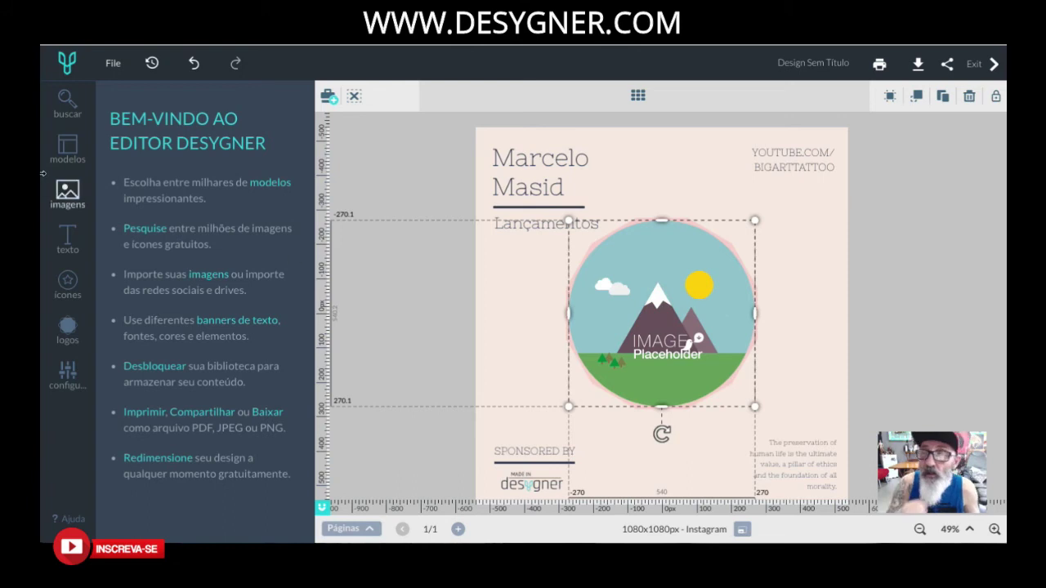
left_click(68, 191)
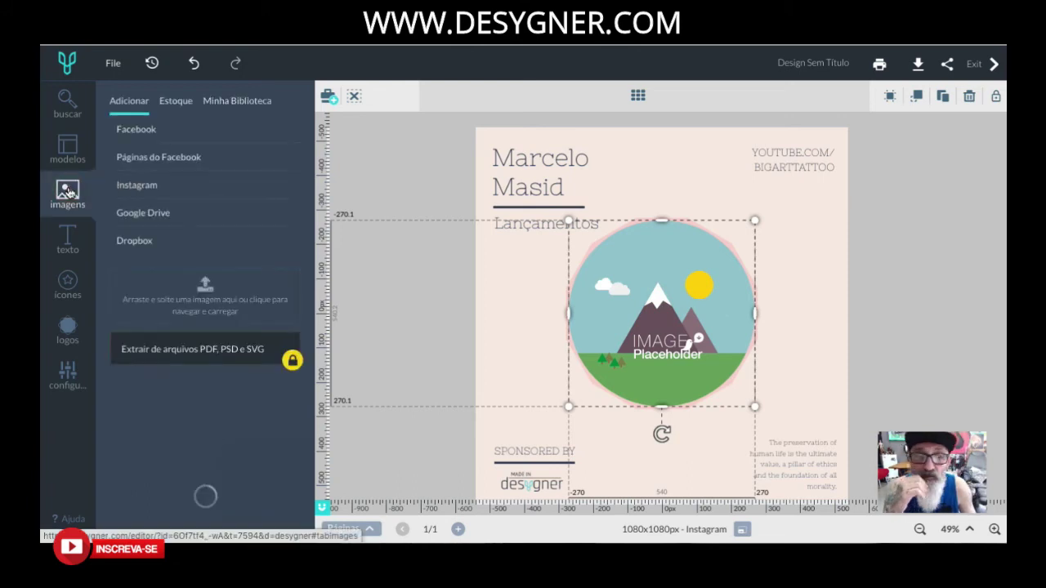
scroll(232, 406, "down", 3)
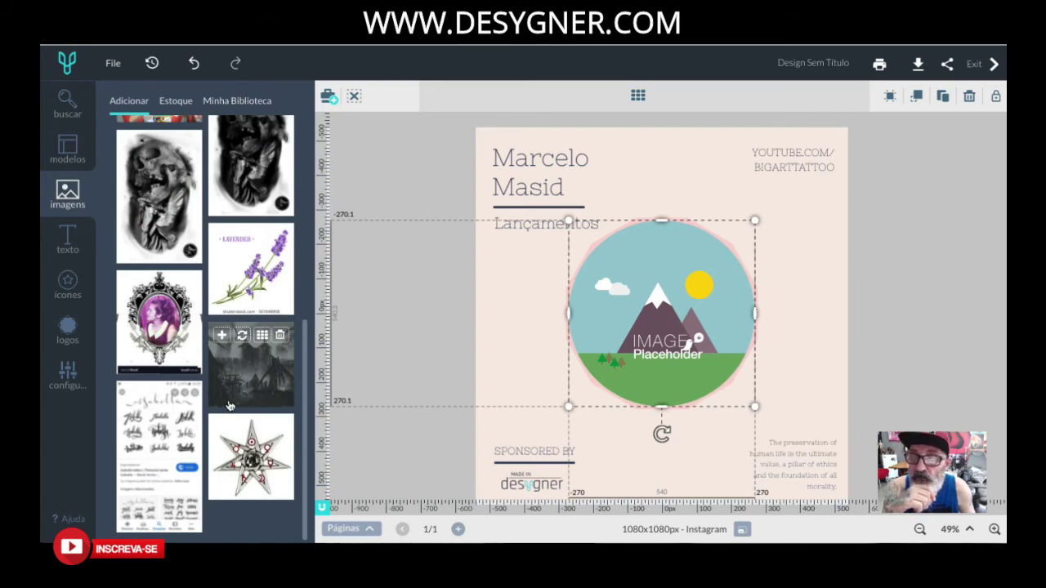
scroll(230, 406, "up", 3)
scroll(230, 406, "up", 3)
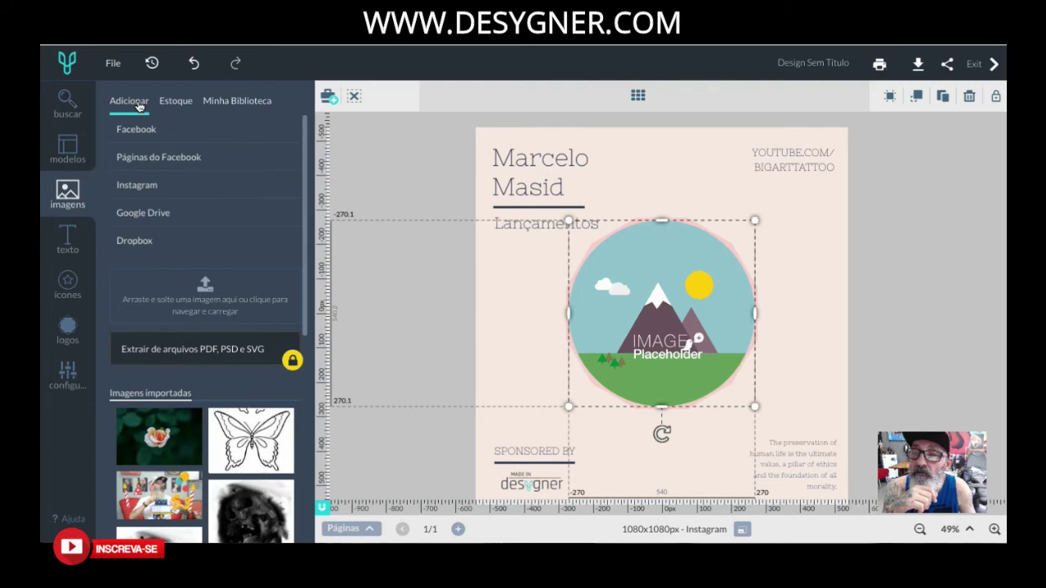
scroll(158, 343, "down", 2)
scroll(170, 396, "down", 1)
scroll(195, 409, "down", 3)
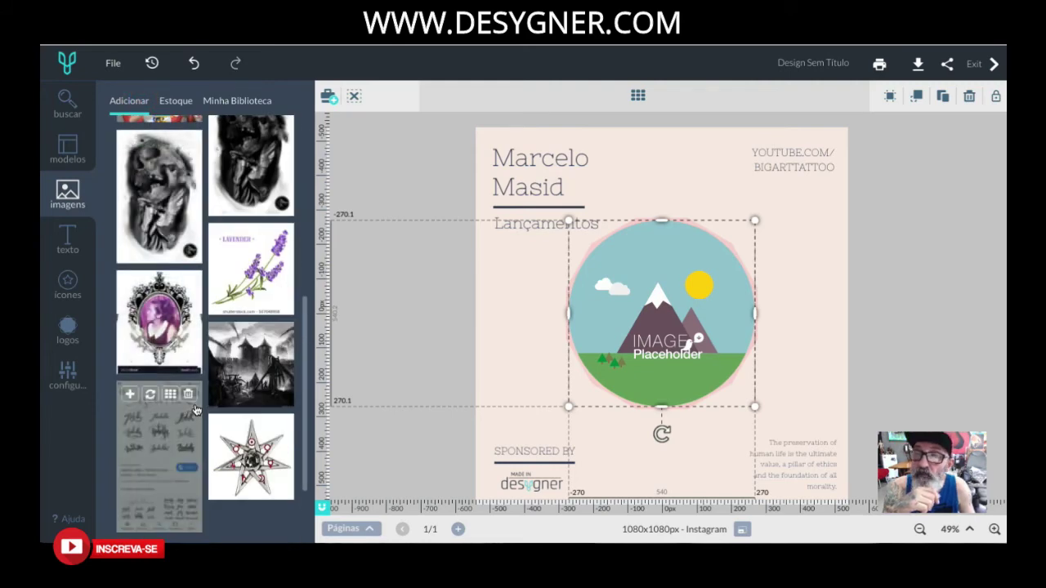
scroll(195, 409, "down", 1)
scroll(195, 409, "down", 2)
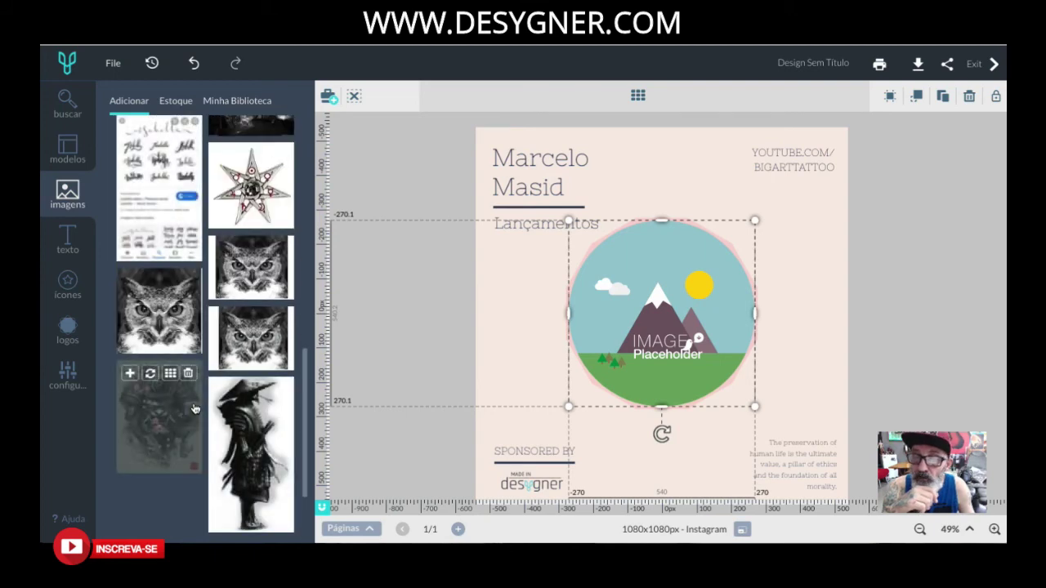
scroll(194, 407, "down", 2)
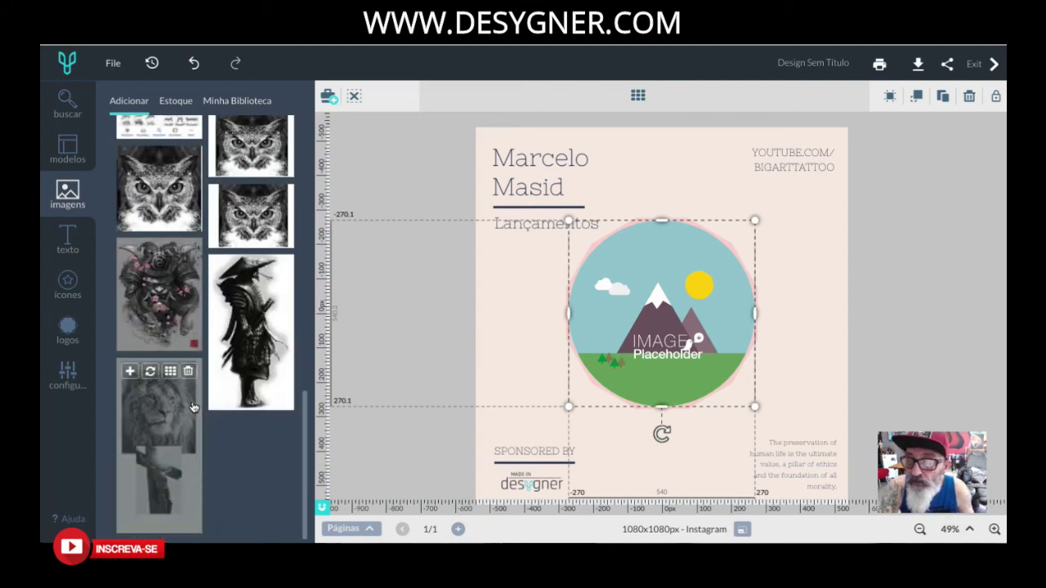
scroll(194, 407, "down", 2)
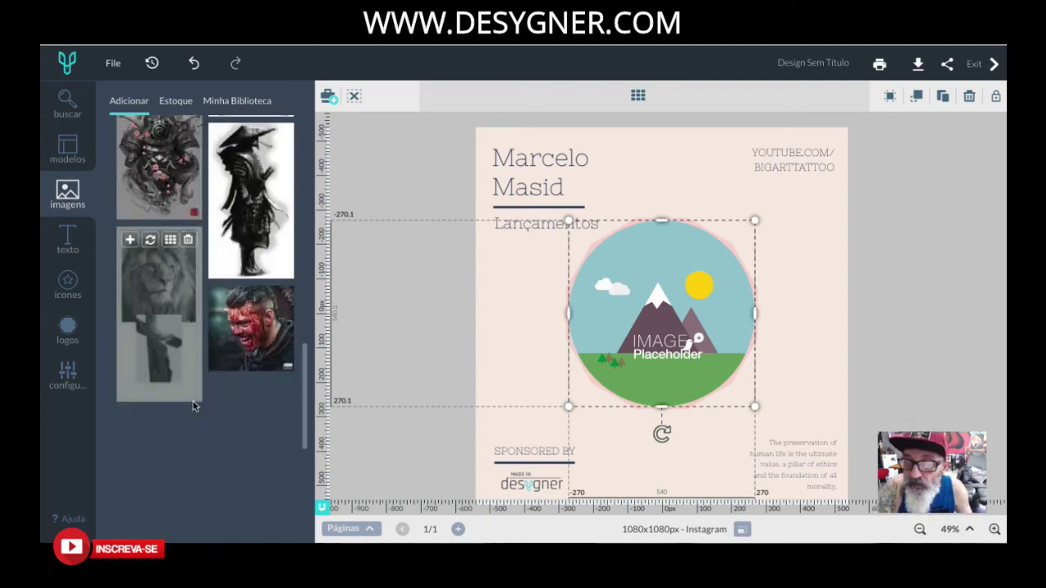
scroll(193, 407, "down", 2)
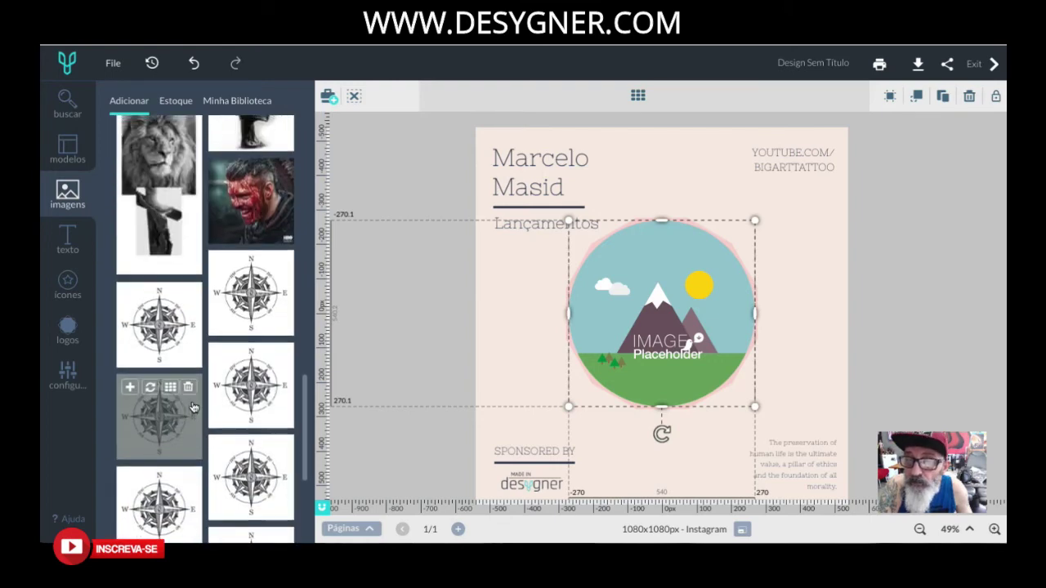
Place the red-faced portrait inside the circular image frame.
left_click(252, 236)
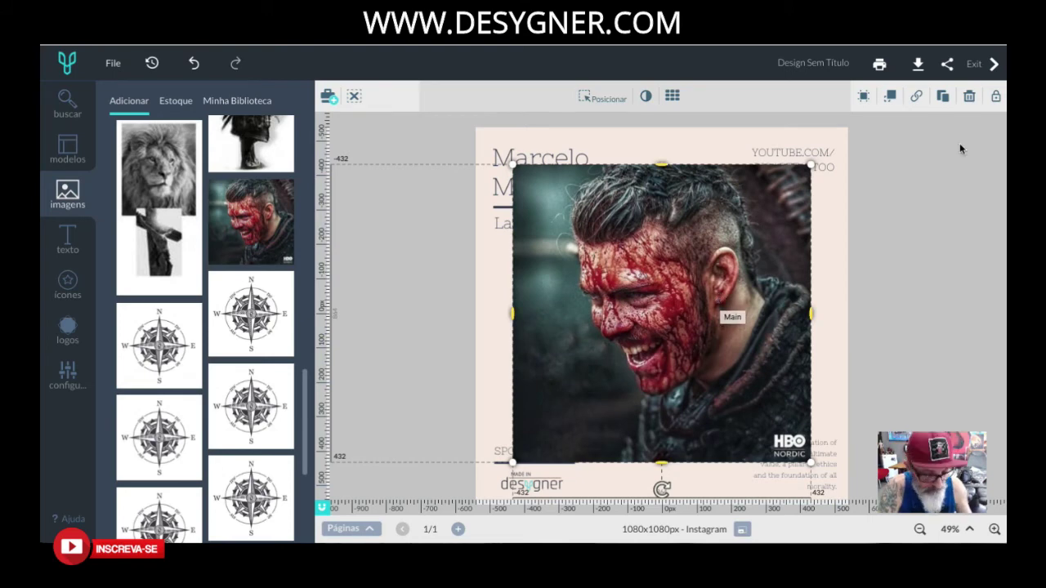
key("ctrl+z")
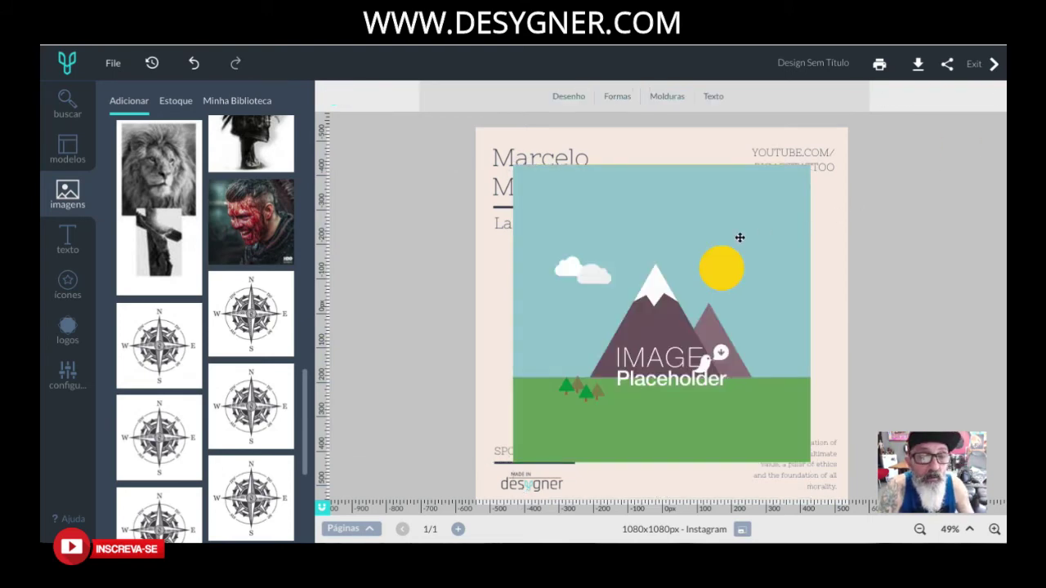
left_click(739, 237)
left_click(740, 237)
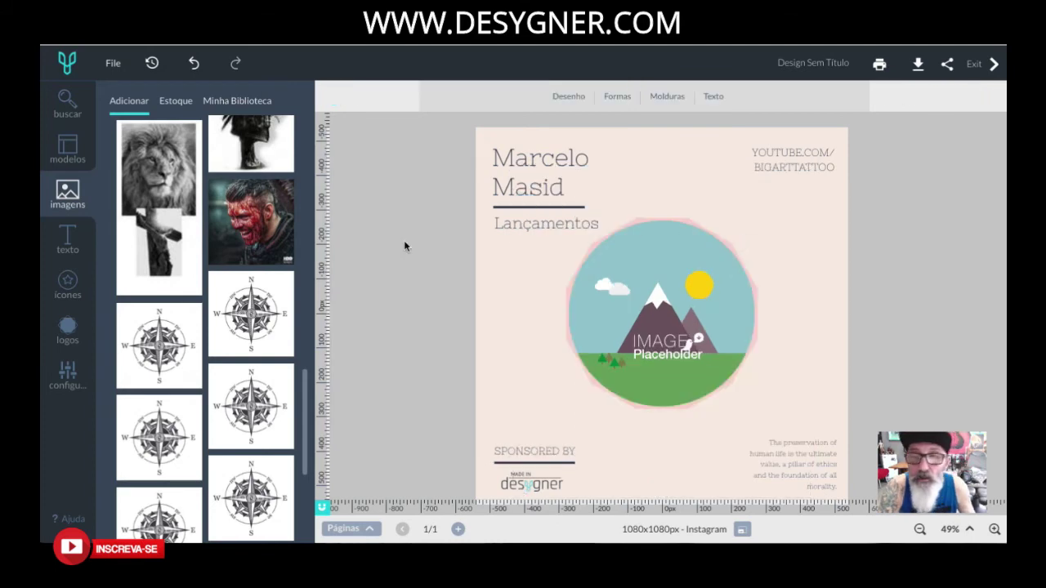
mouse_move(247, 227)
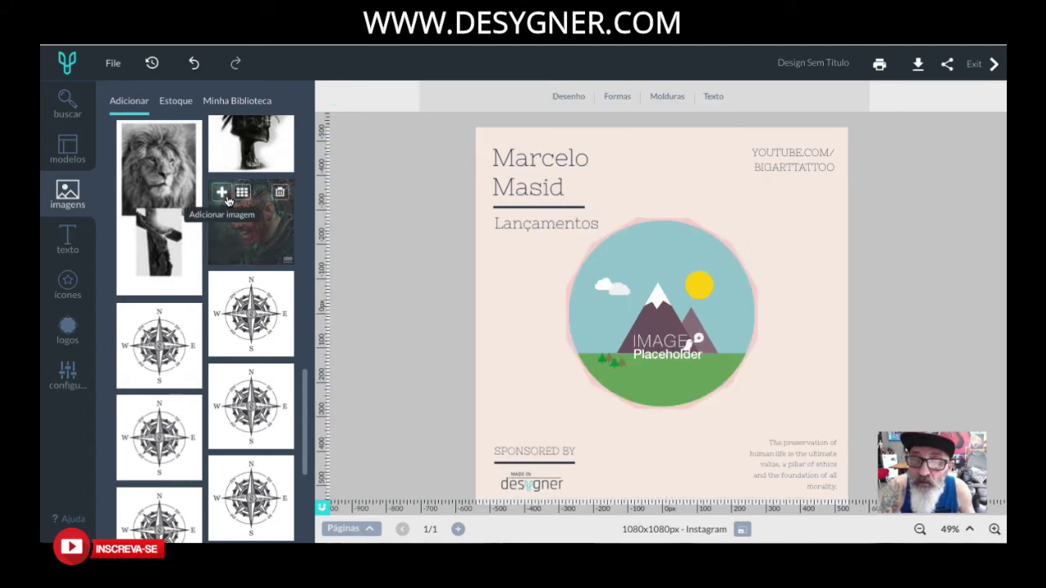
left_click(662, 321)
mouse_move(253, 234)
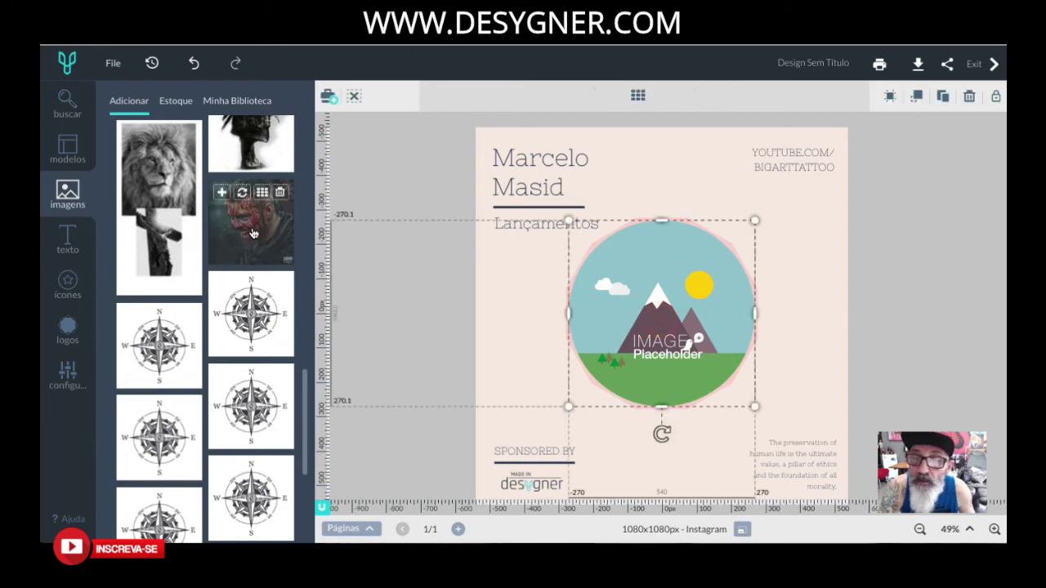
left_click_drag(251, 234, 644, 324)
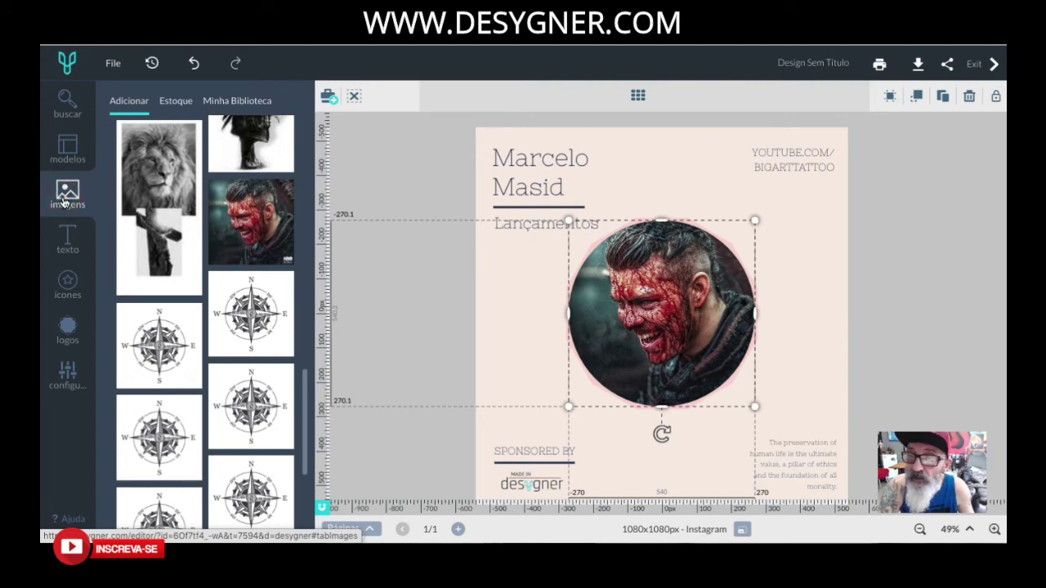
left_click(68, 195)
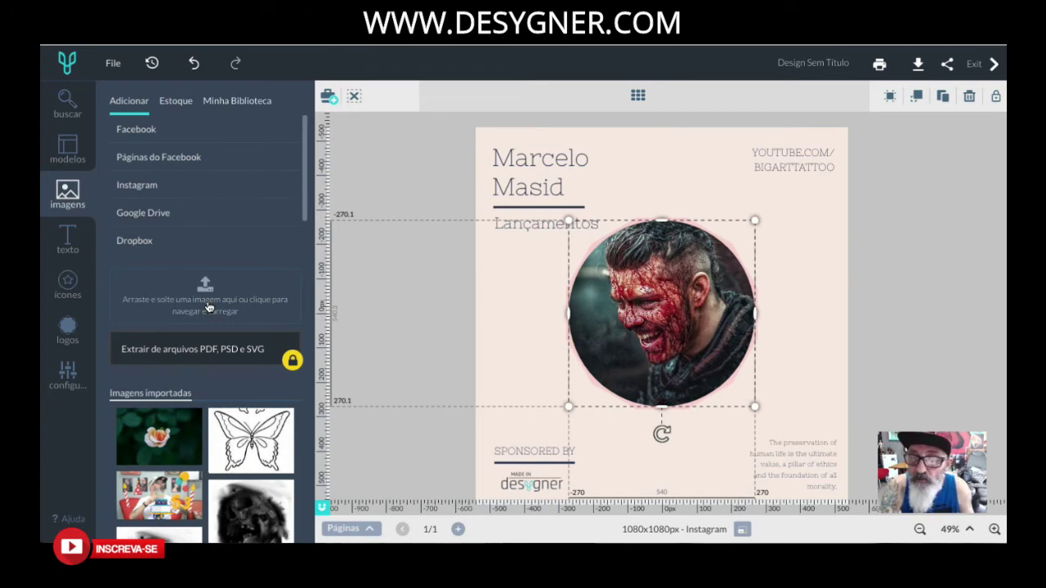
Upload the tattoo photos from the computer so the tattooed arm fills the circle.
left_click(209, 306)
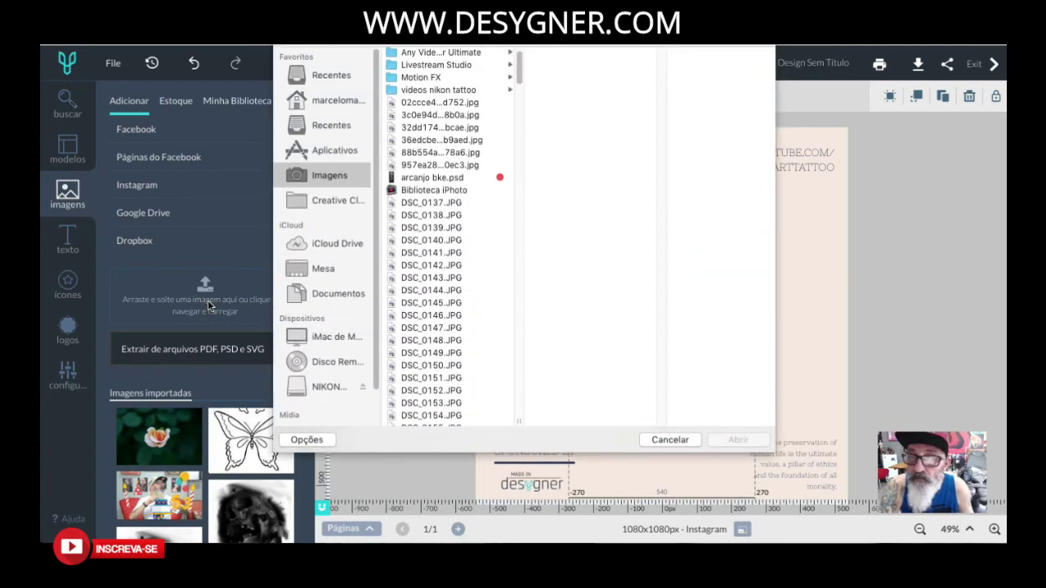
left_click(532, 51)
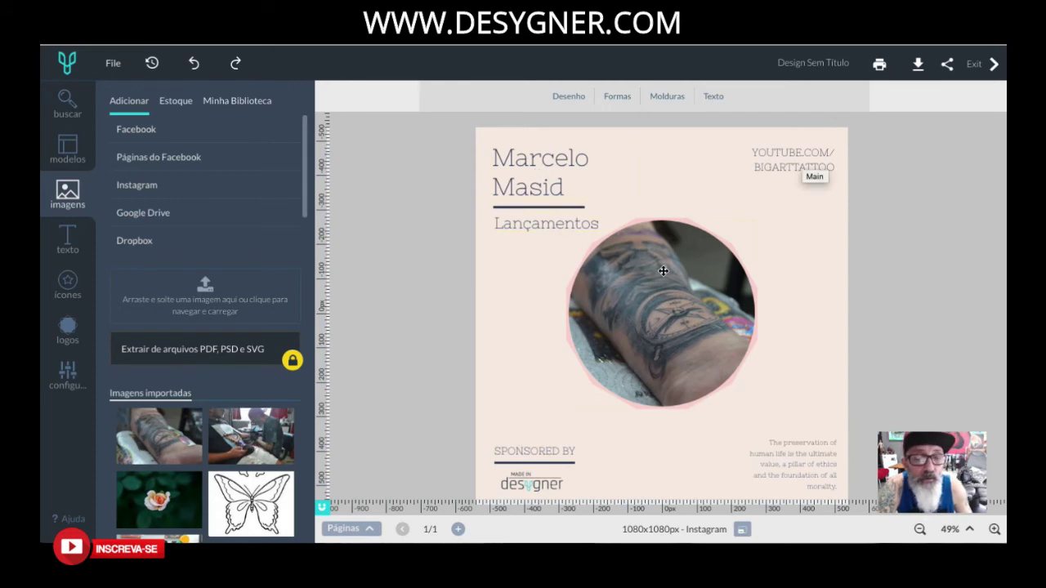
Replace SPONSORED BY with the pasted WhatsApp contact lines and nudge the box slightly higher.
left_click(555, 455)
double_click(540, 452)
left_click_drag(532, 454, 608, 450)
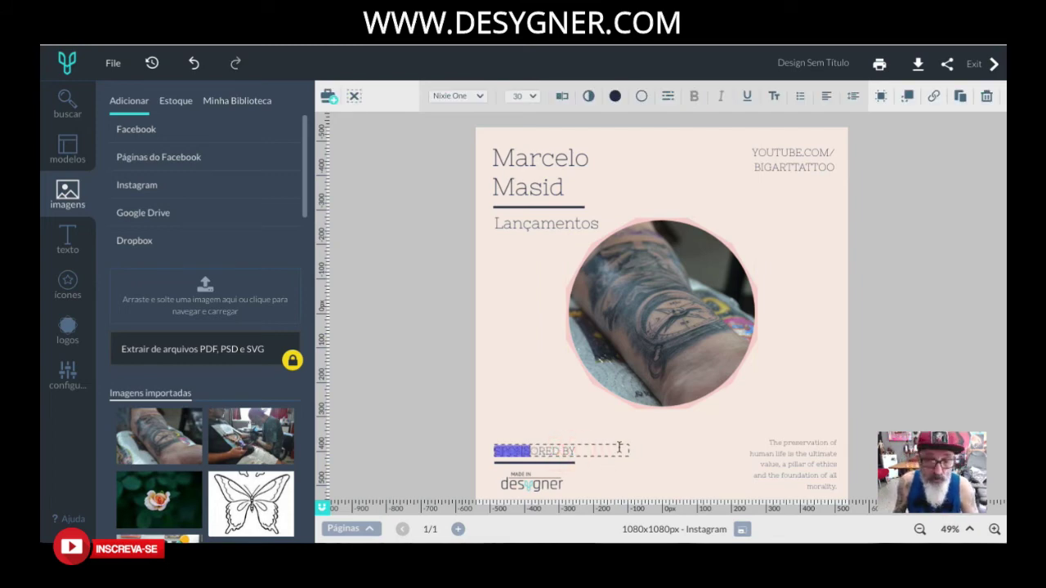
key("BackSpace")
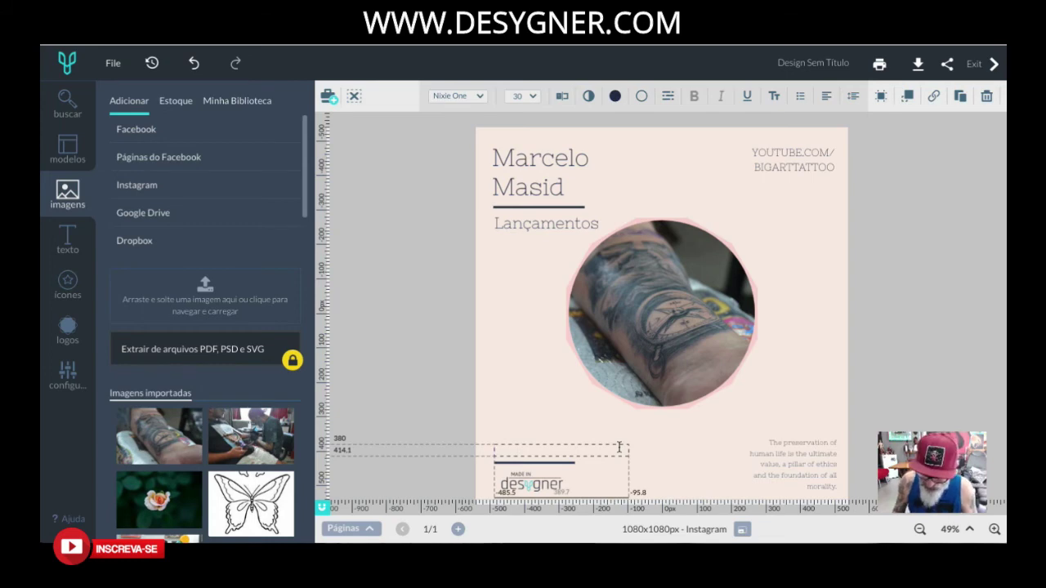
key("ctrl+v")
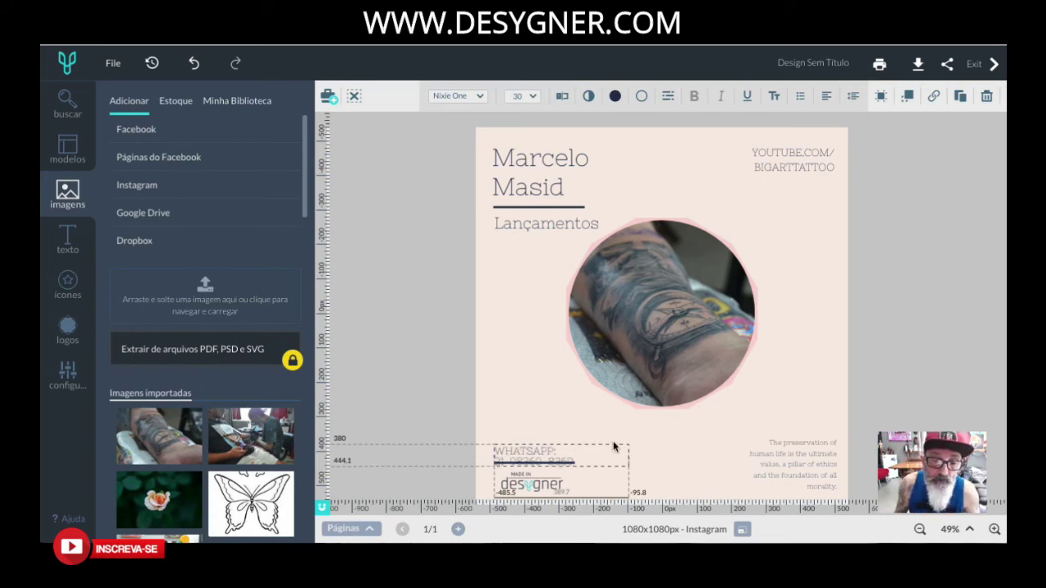
left_click(613, 445)
left_click_drag(611, 446, 612, 435)
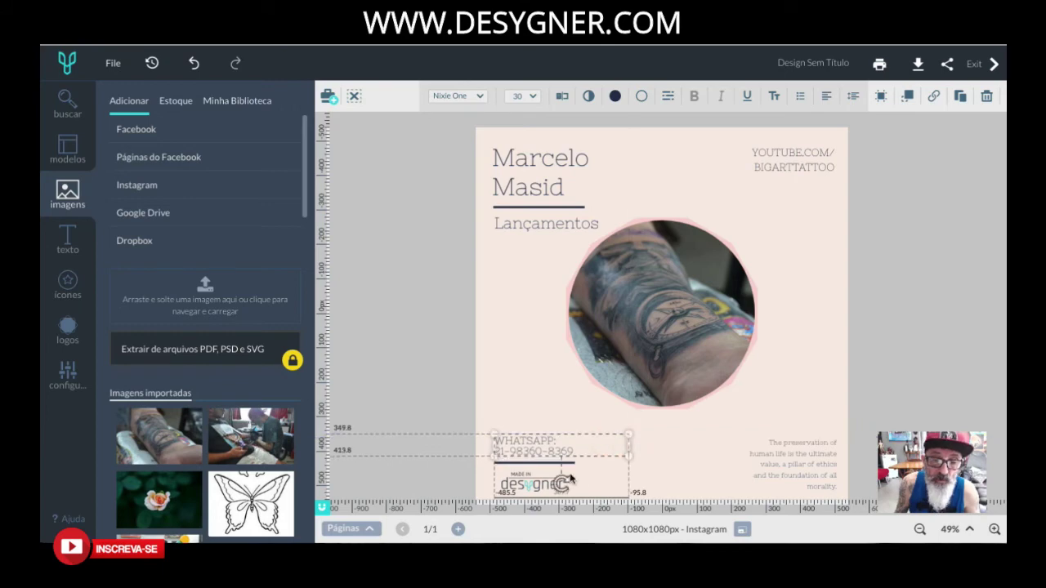
Delete the Made in desygner logo and move the short line under WHATSAPP lower.
left_click(524, 486)
key("Delete")
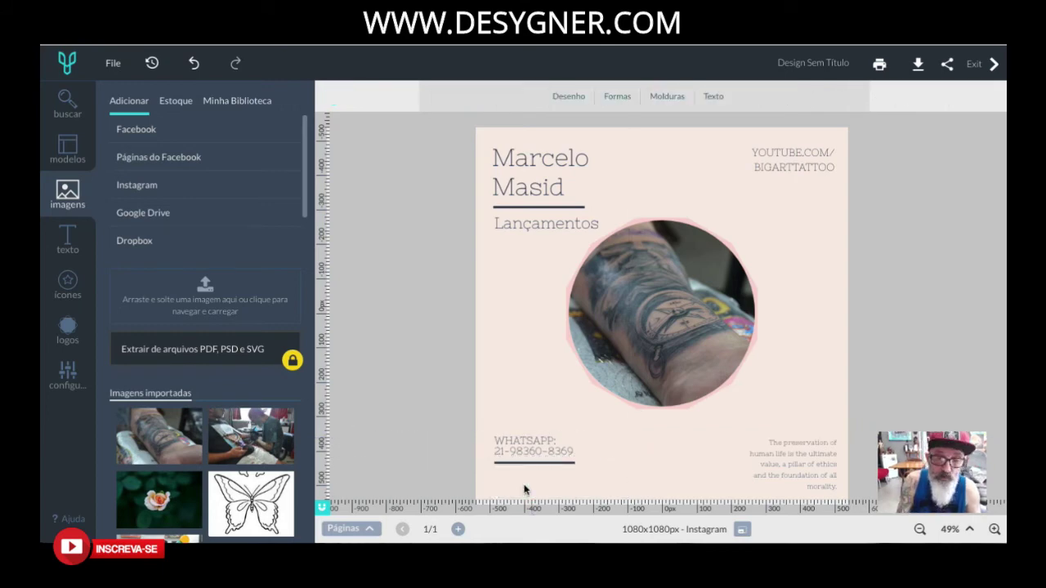
left_click(574, 476)
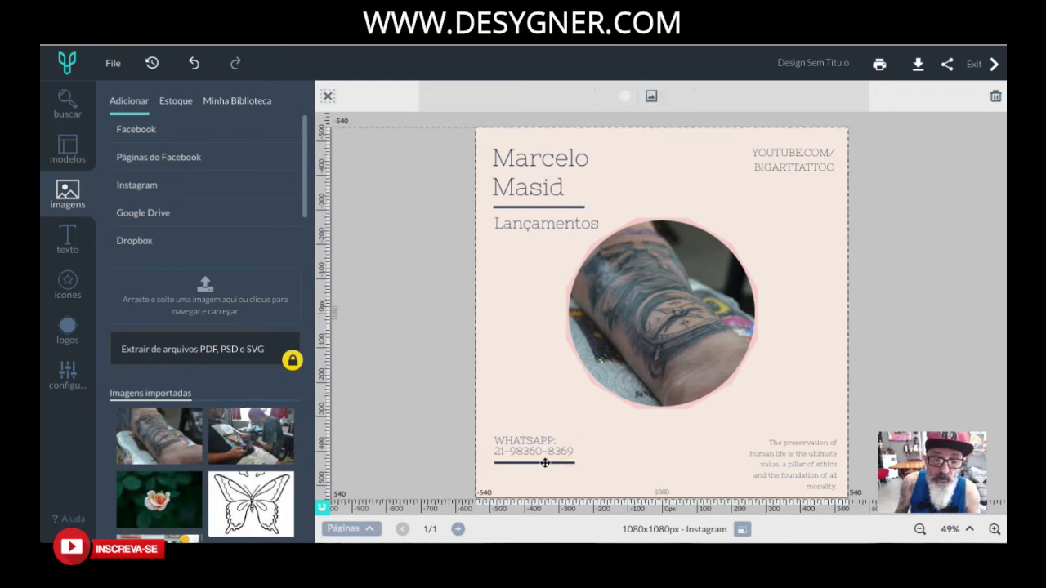
mouse_move(544, 463)
left_mouse_down()
mouse_move(544, 481)
mouse_move(537, 467)
mouse_move(559, 463)
left_mouse_up()
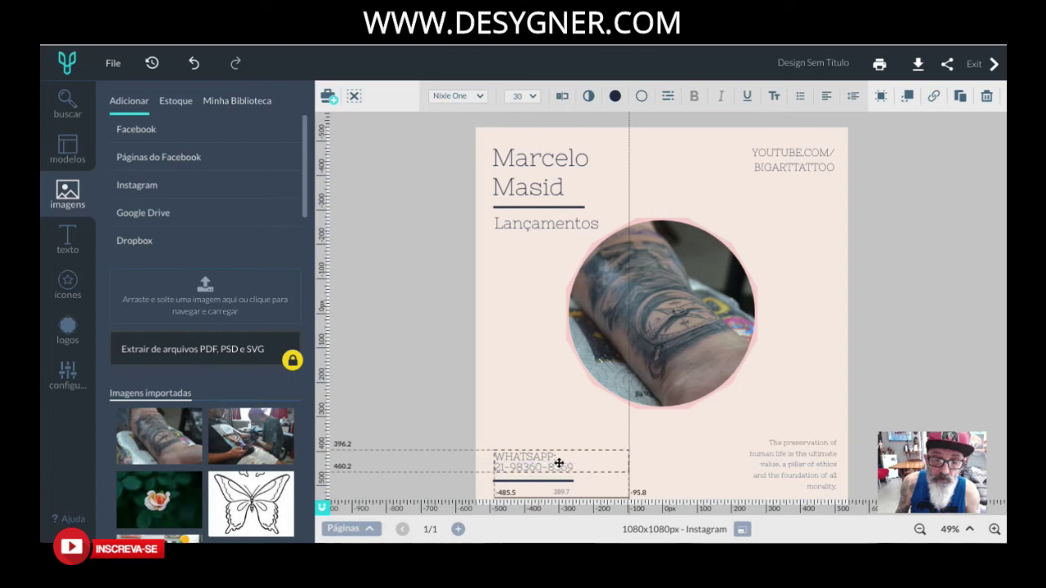
Replace the bottom-right preservation text with 'RIO DE JANEIRO' and begin a third 'ATUANDO' line.
left_click(800, 455)
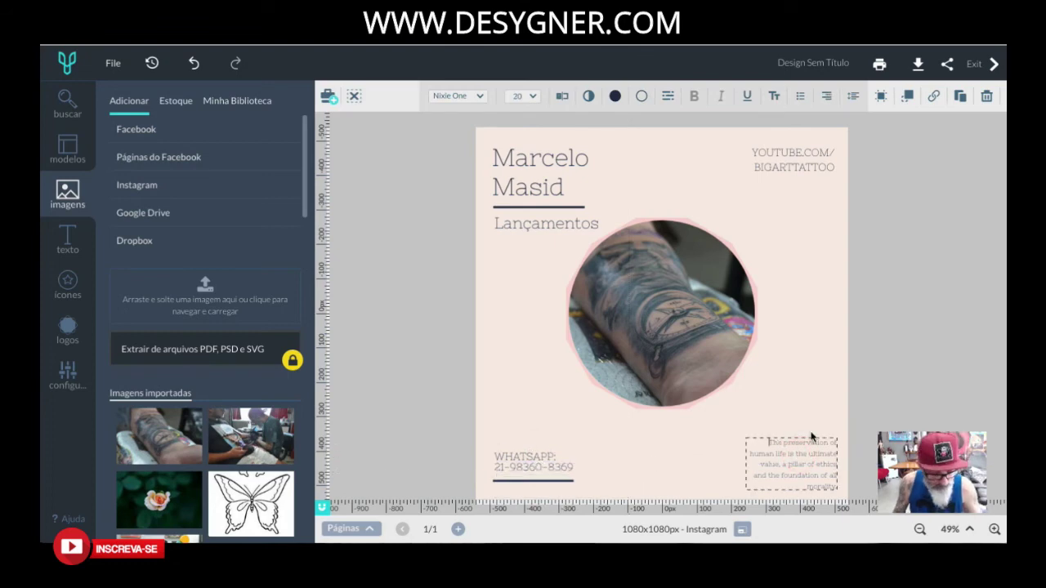
left_click_drag(812, 437, 821, 459)
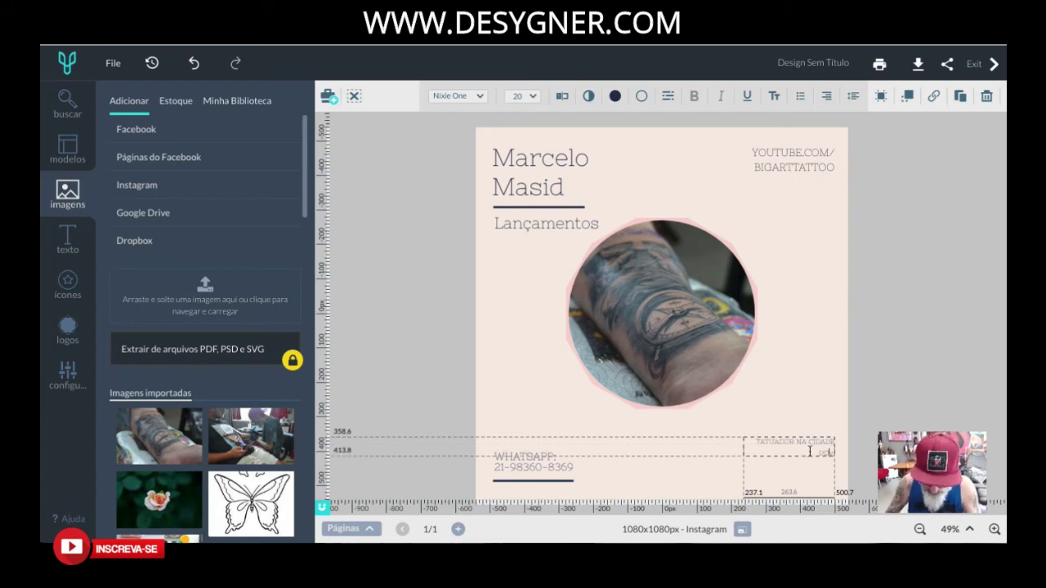
type("RIO DE JANE")
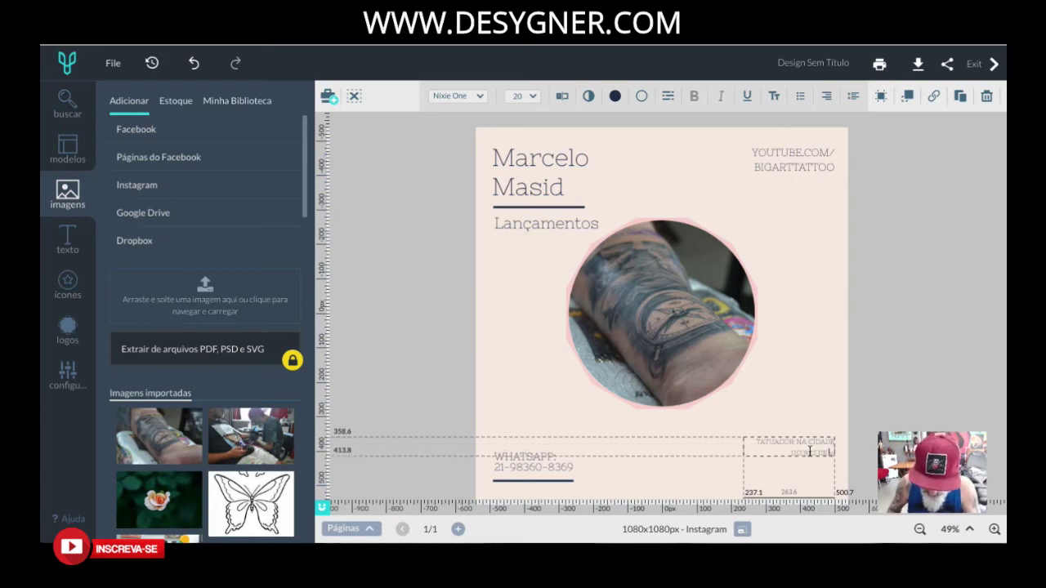
type("IRO - RJ")
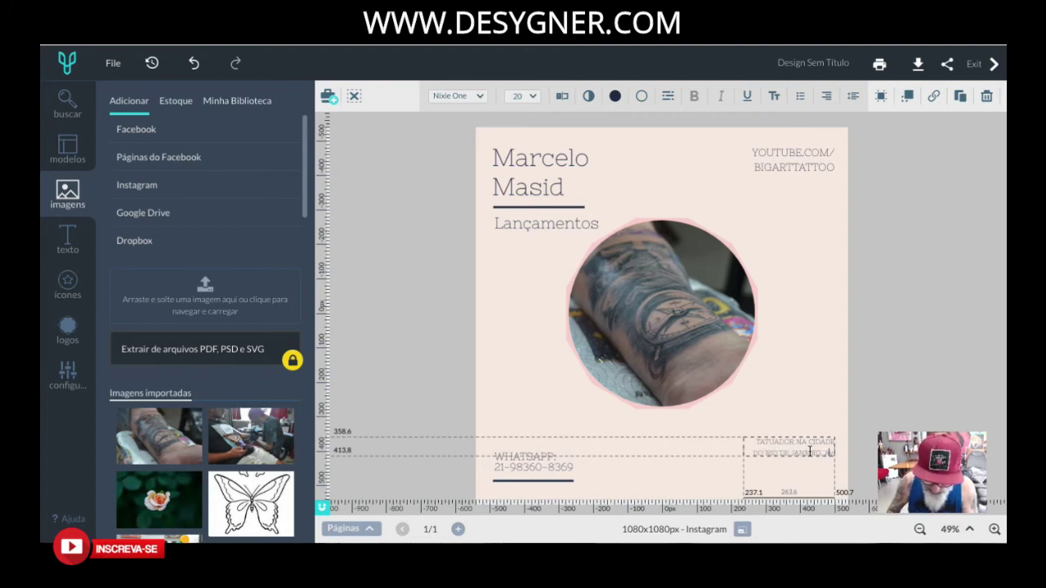
key("Return")
type("ATUANDO")
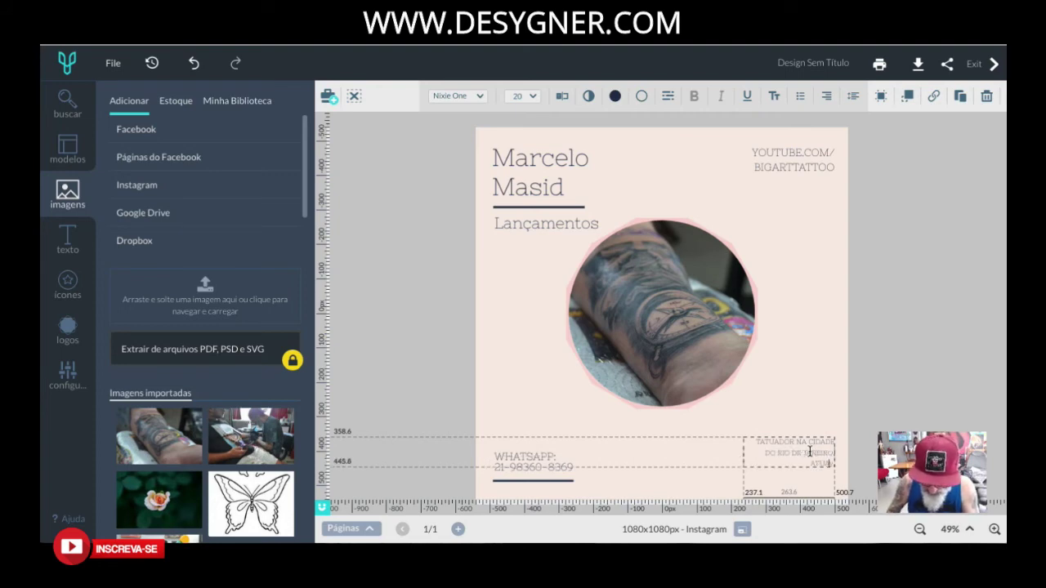
type(" HÁ 20")
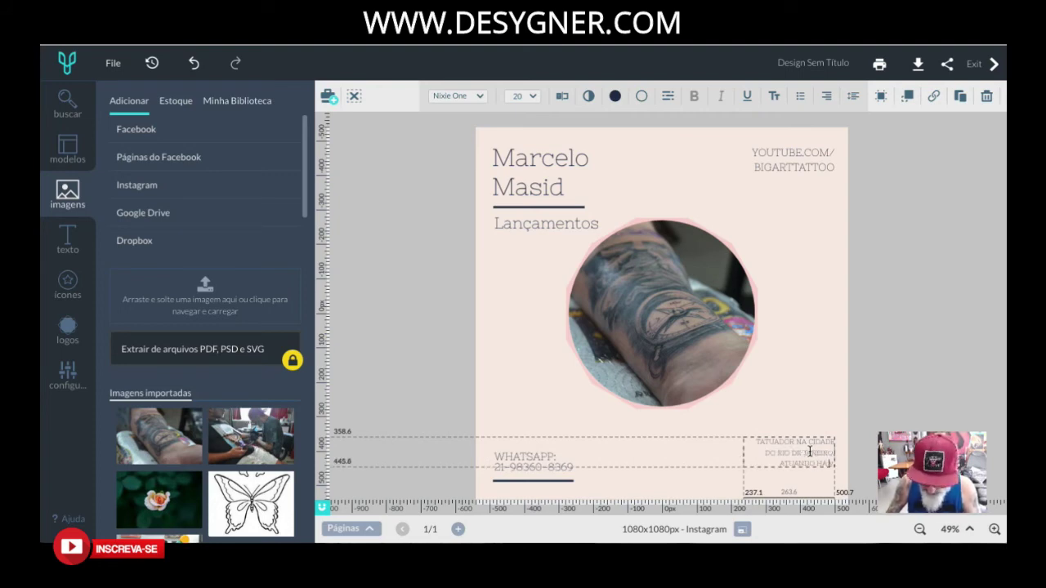
type(" ANOS")
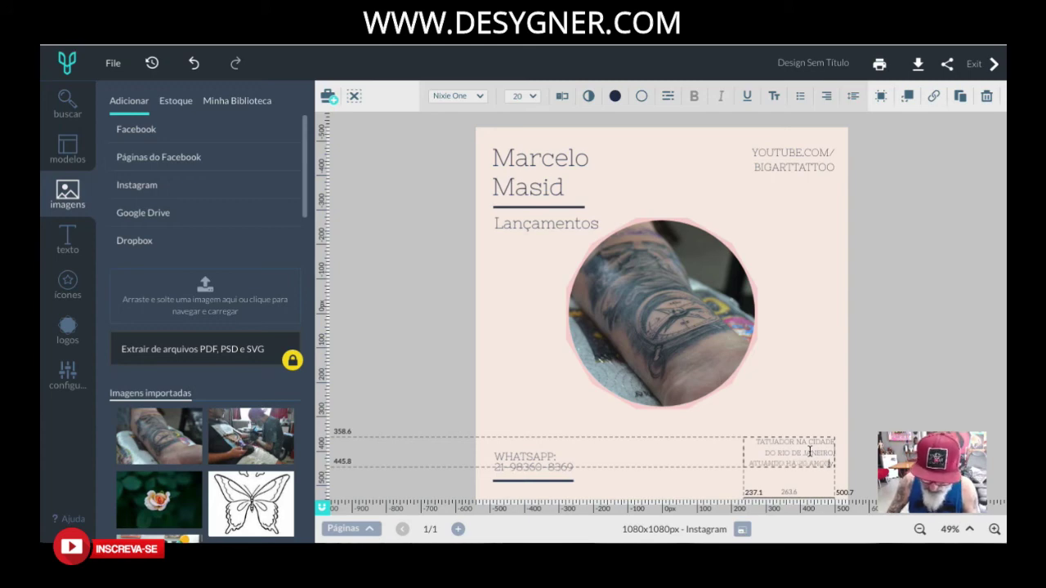
key("BackSpace")
key("BackSpace")
key("BackSpace")
key("BackSpace")
key("BackSpace")
key("BackSpace")
key("BackSpace")
key("BackSpace")
key("BackSpace")
key("BackSpace")
key("BackSpace")
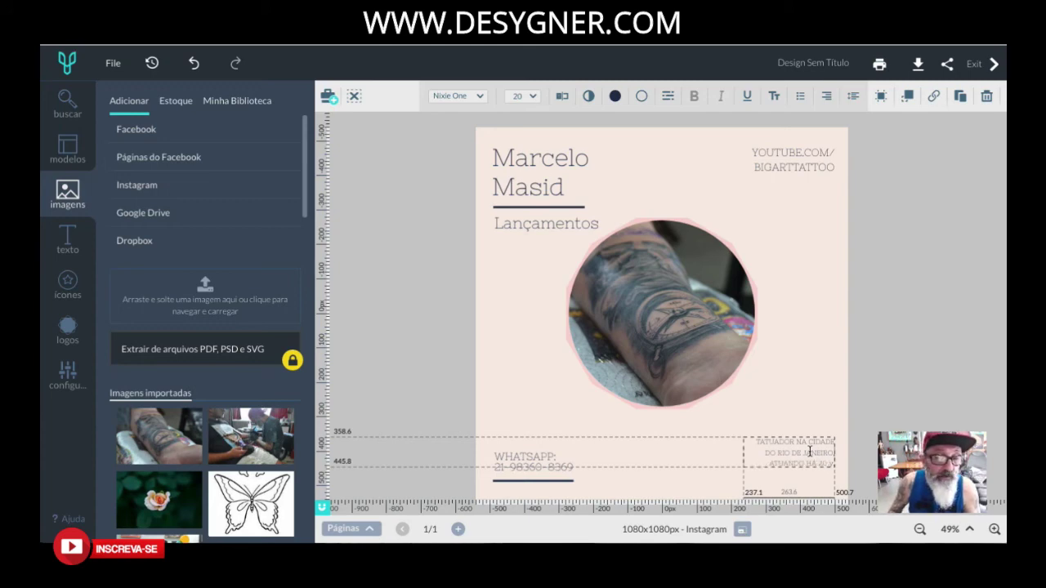
key("BackSpace")
key("BackSpace")
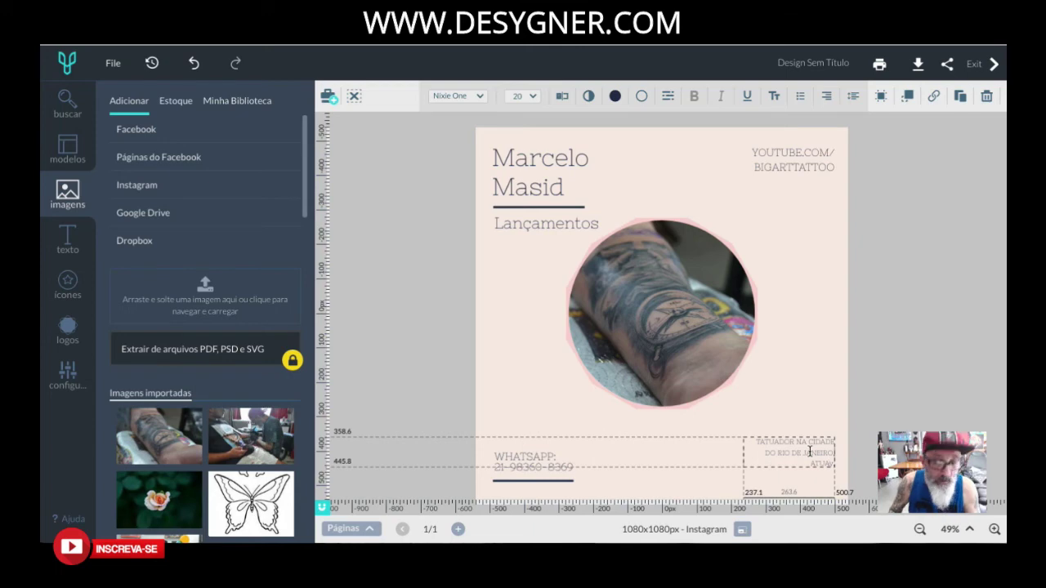
type("T")
key("BackSpace")
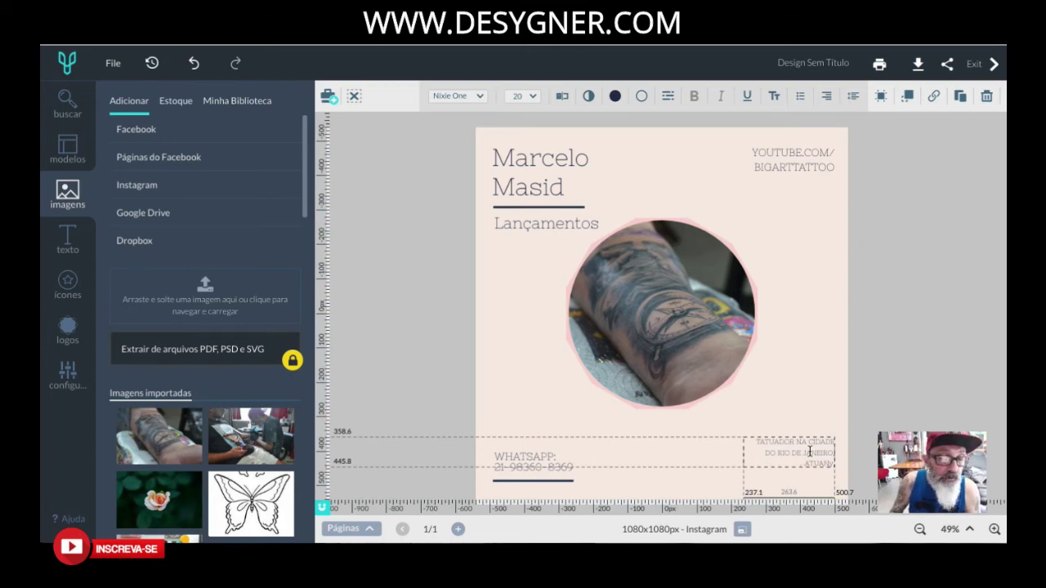
type("DO N")
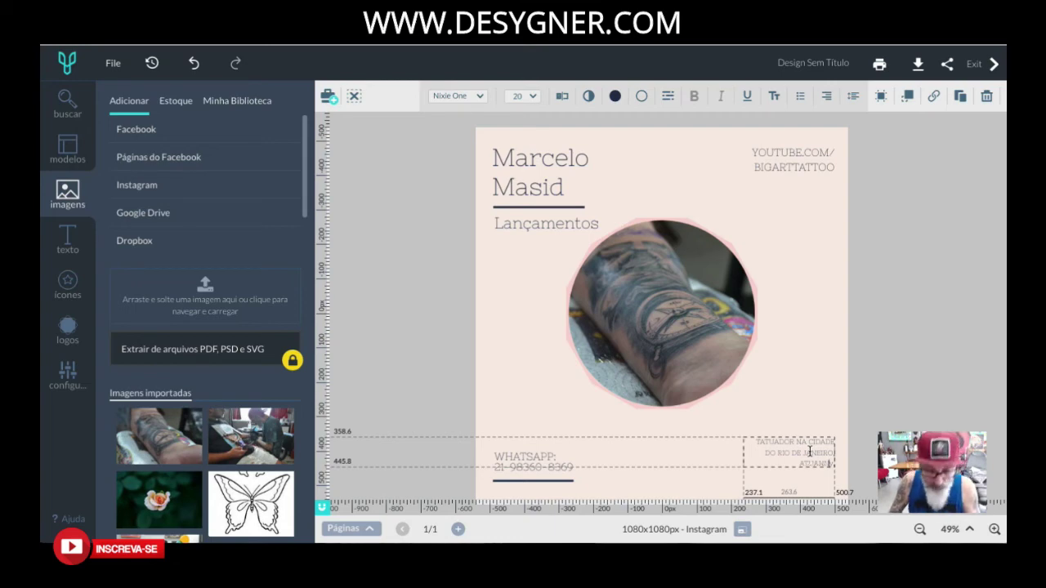